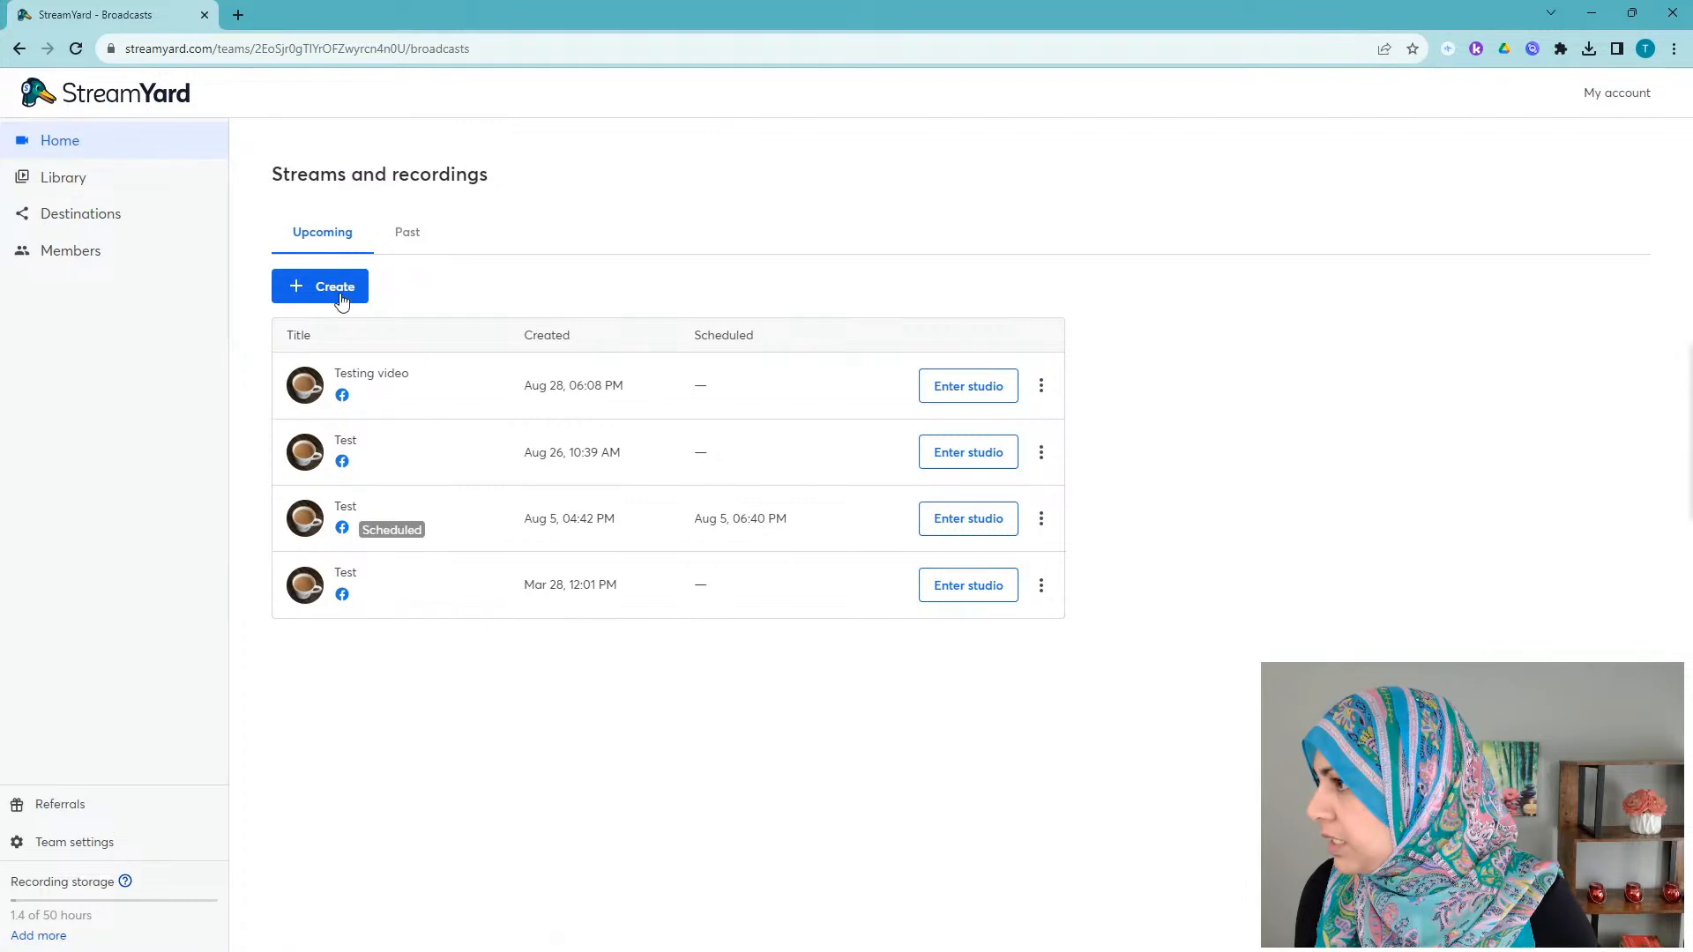
Create a studio live stream to the FB Live Incubator Facebook group with the title "Test" and description "Test".
left_click(324, 289)
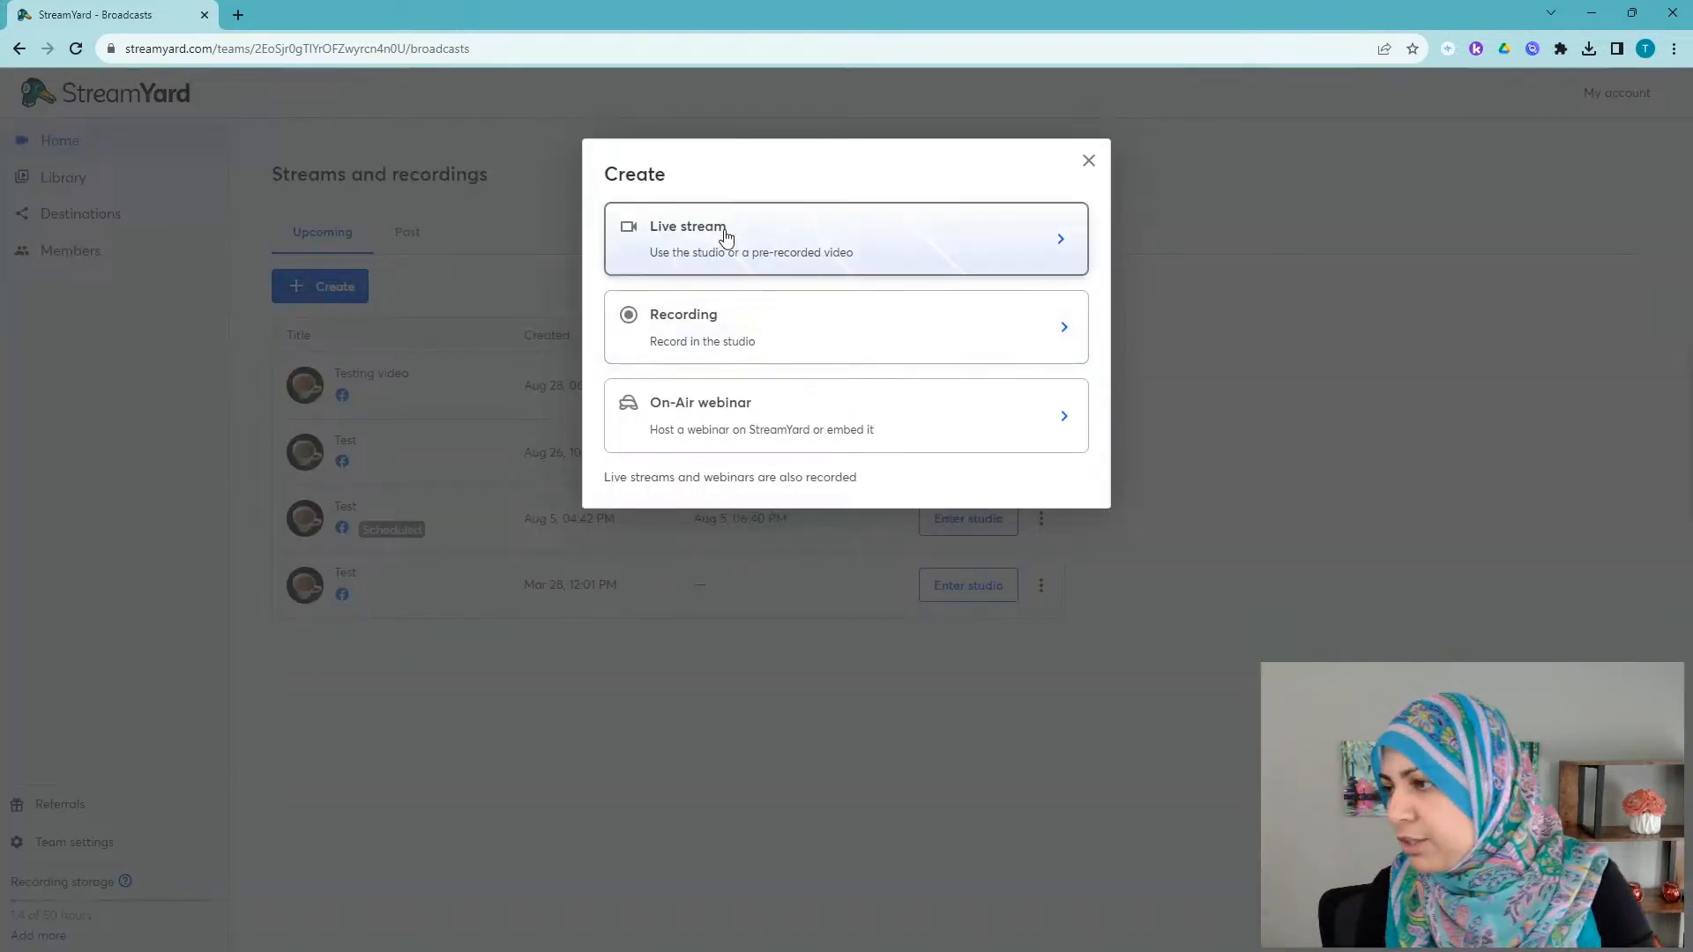
left_click(709, 250)
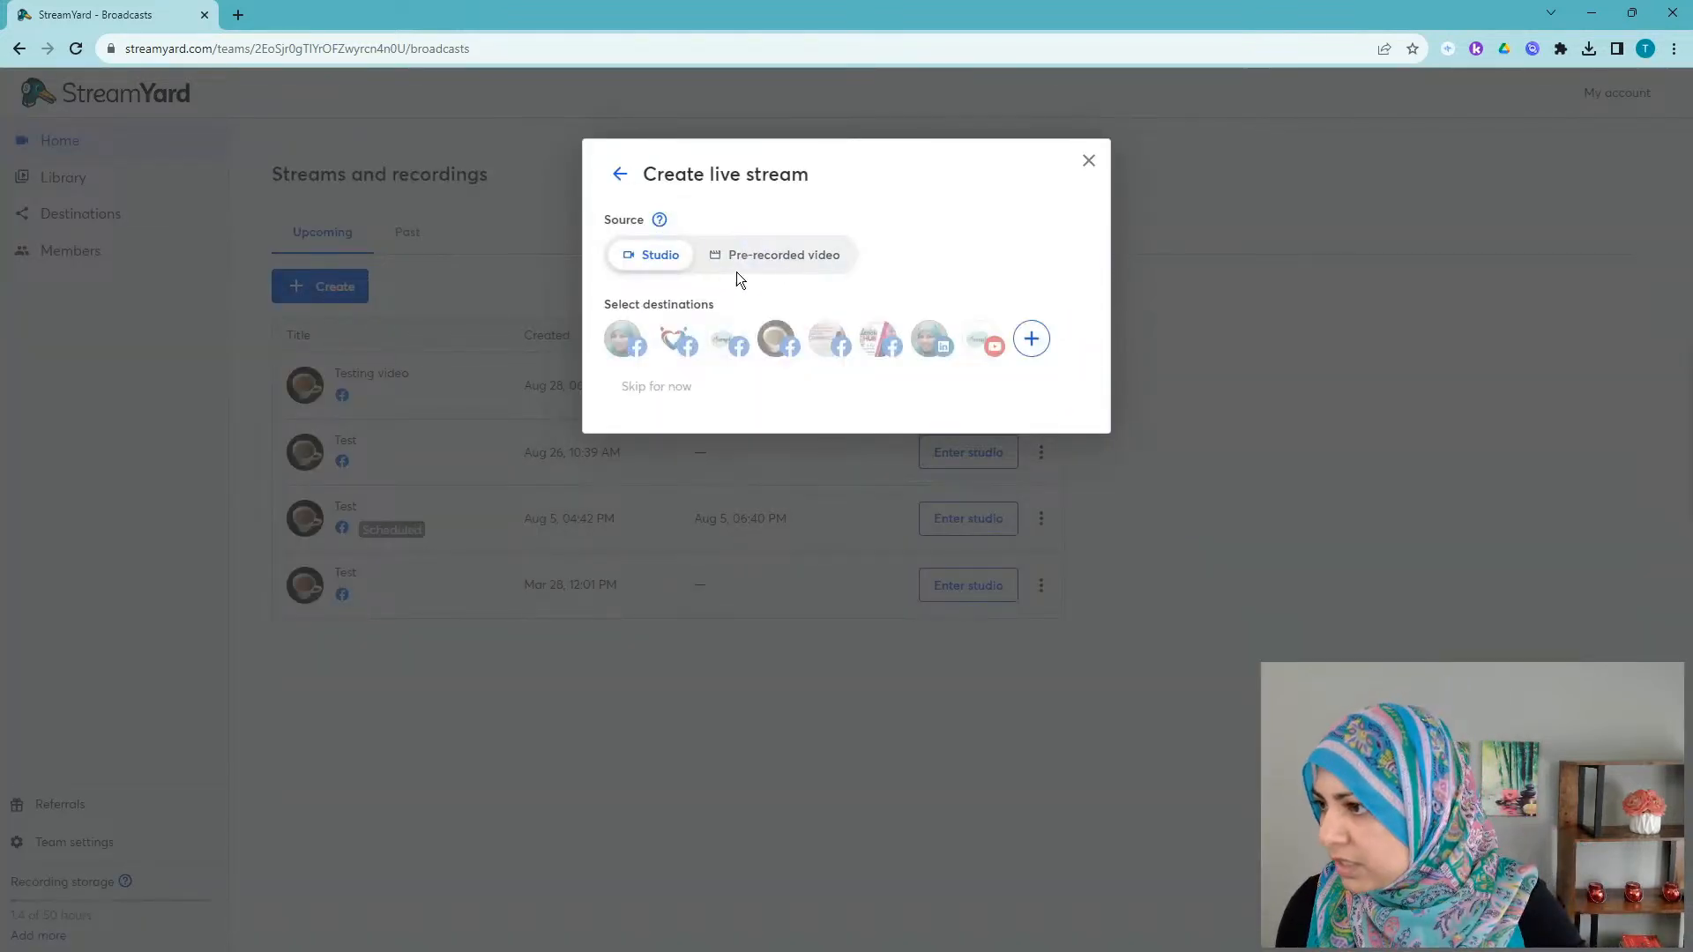
left_click(785, 349)
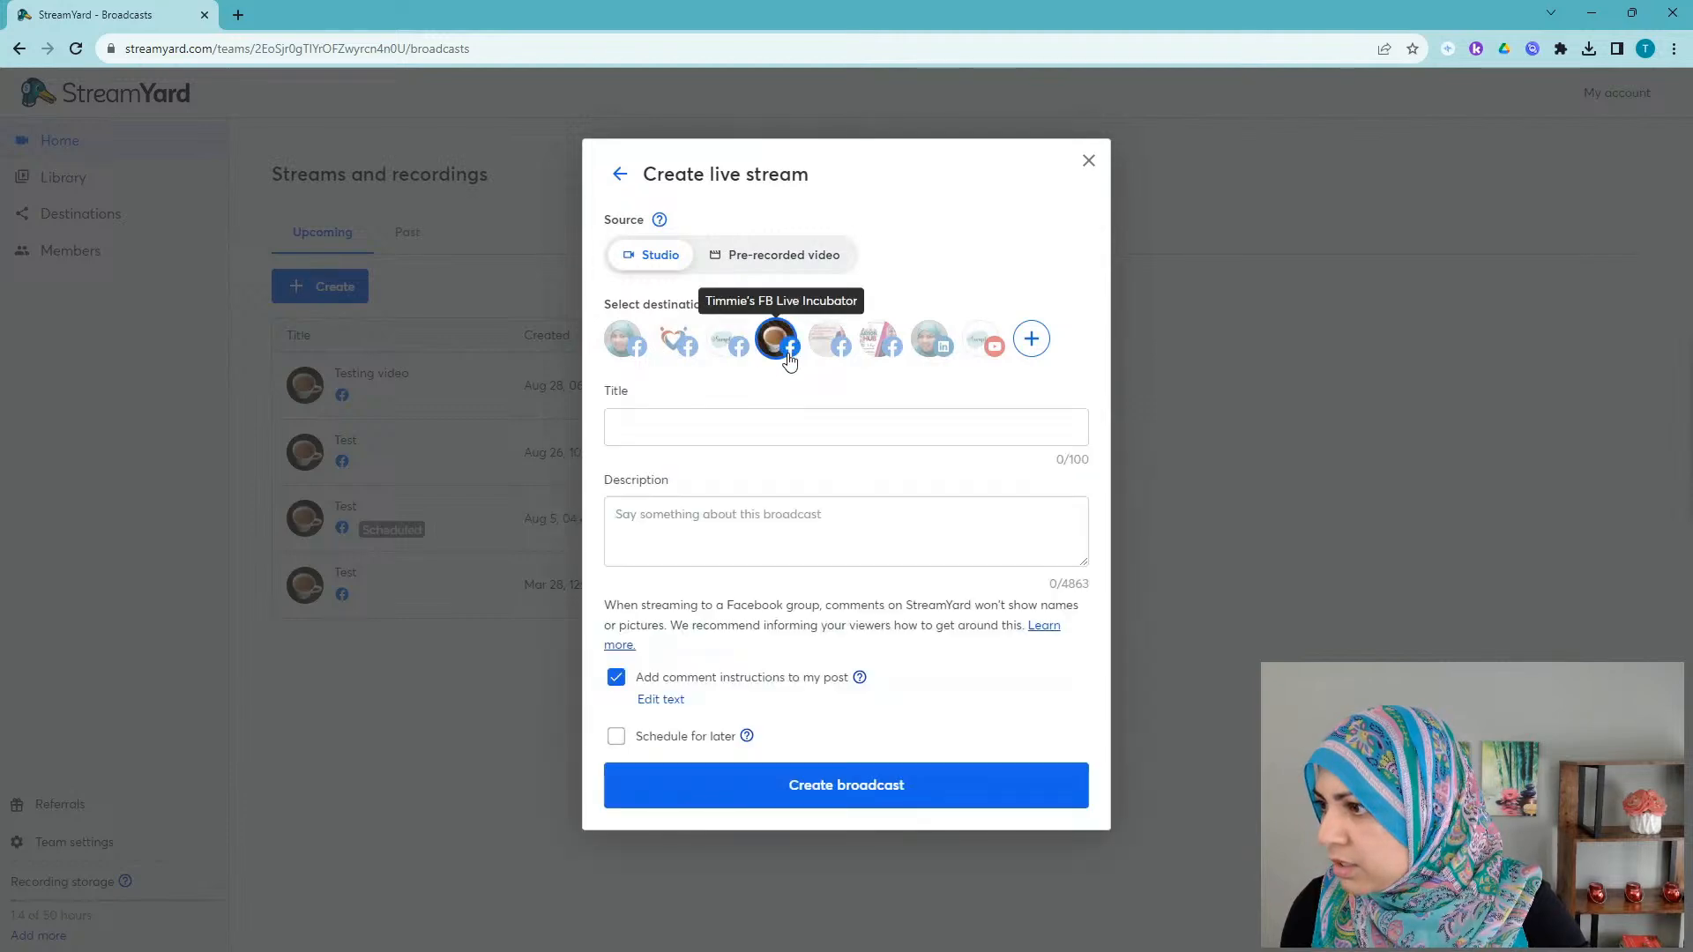
left_click(721, 429)
type("Test")
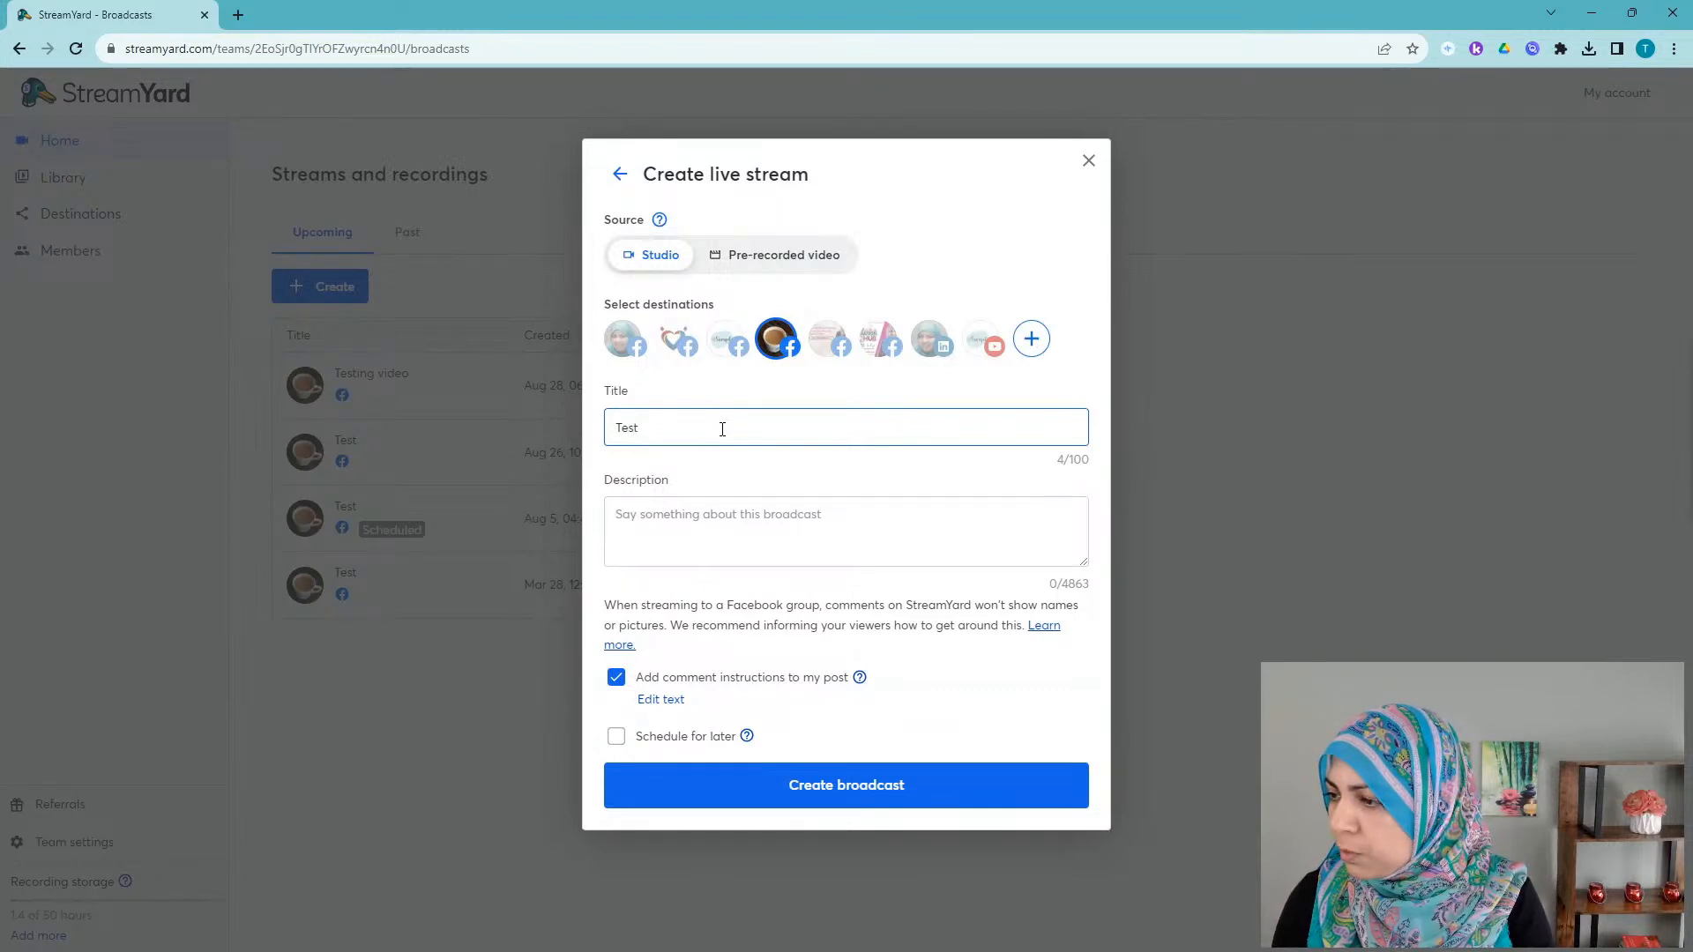
key("Tab")
type("Test")
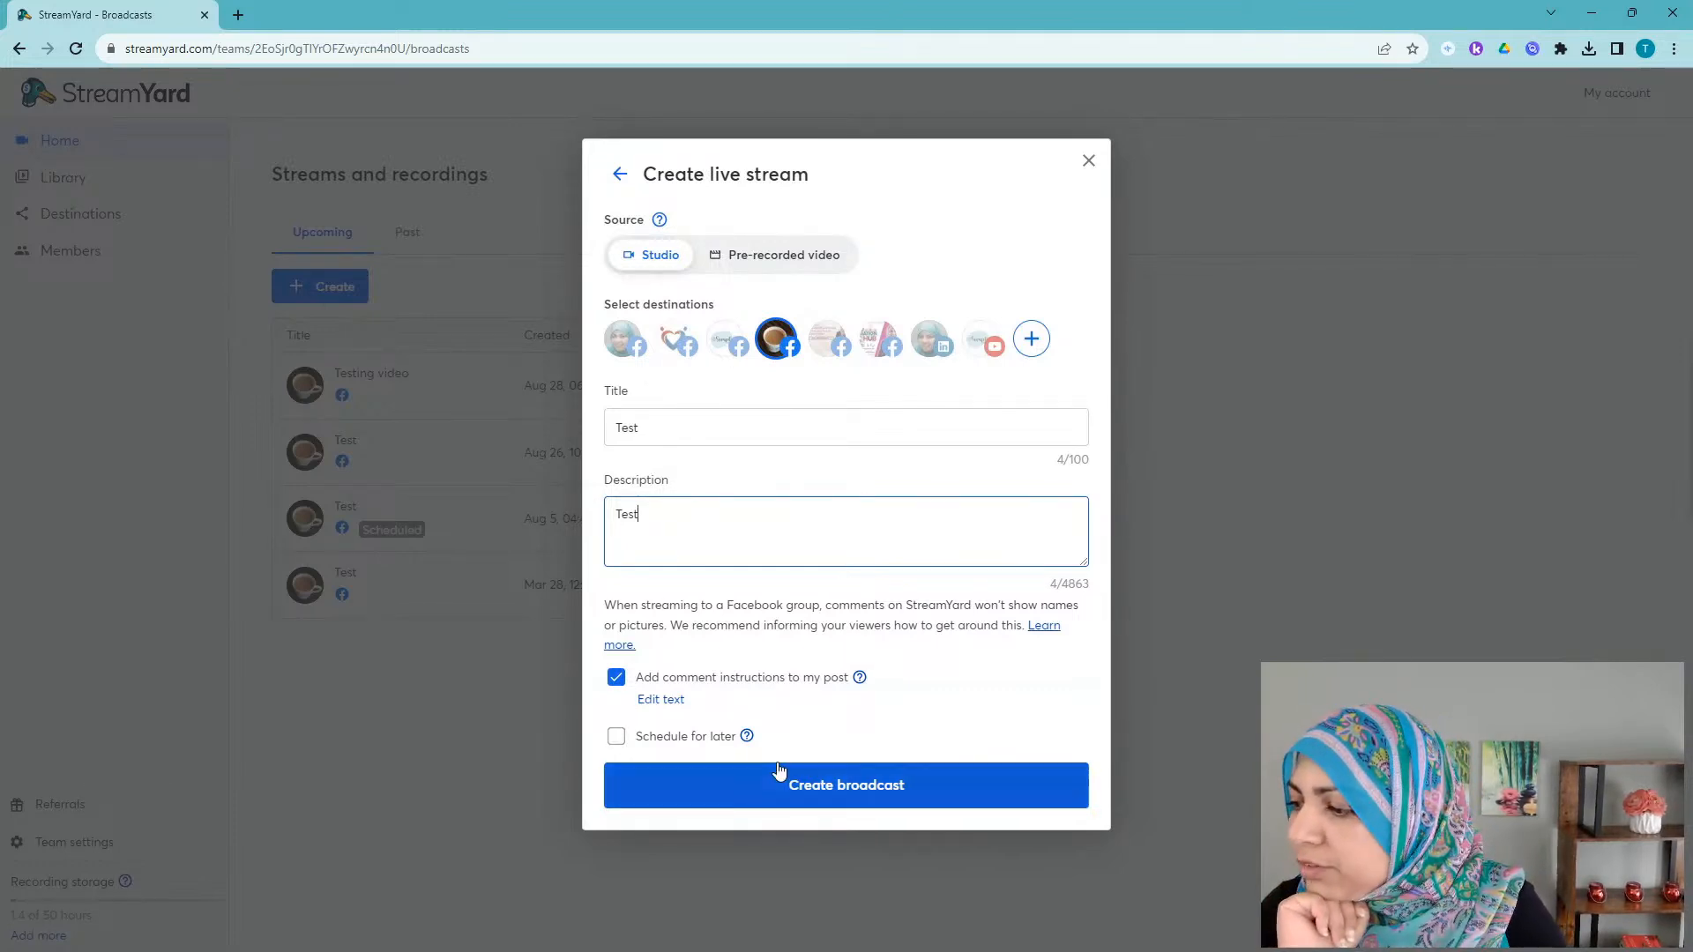
left_click(856, 796)
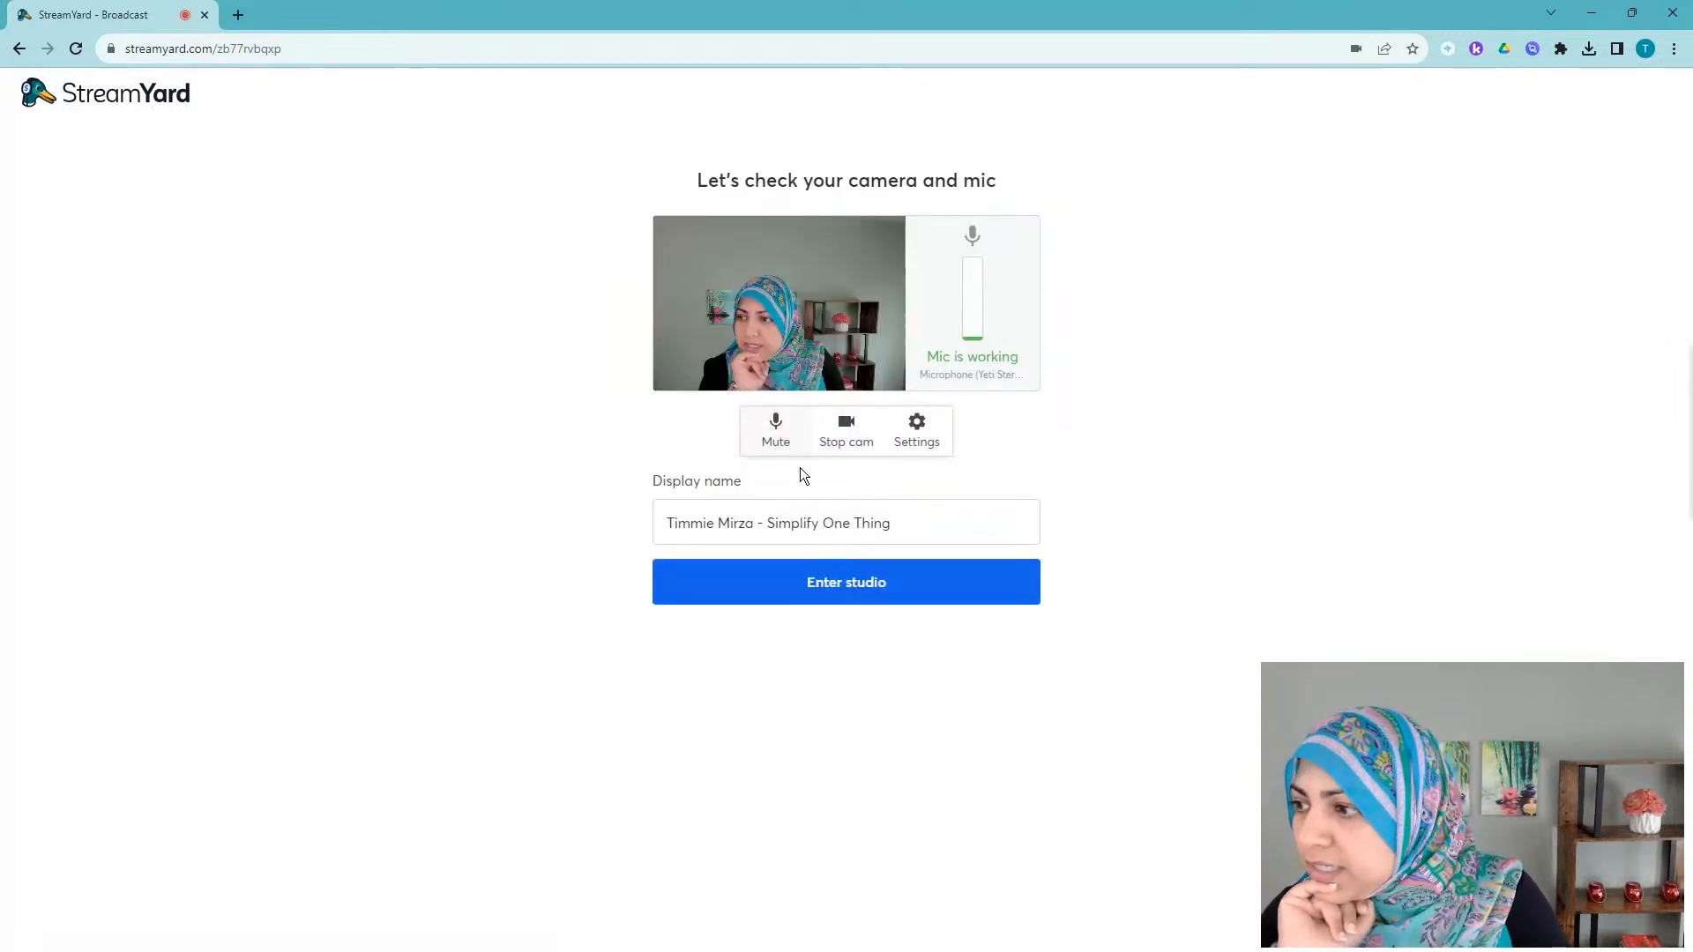
Set the studio microphone to Microphone (Lumina Camera - Raw) in the audio settings.
left_click(915, 430)
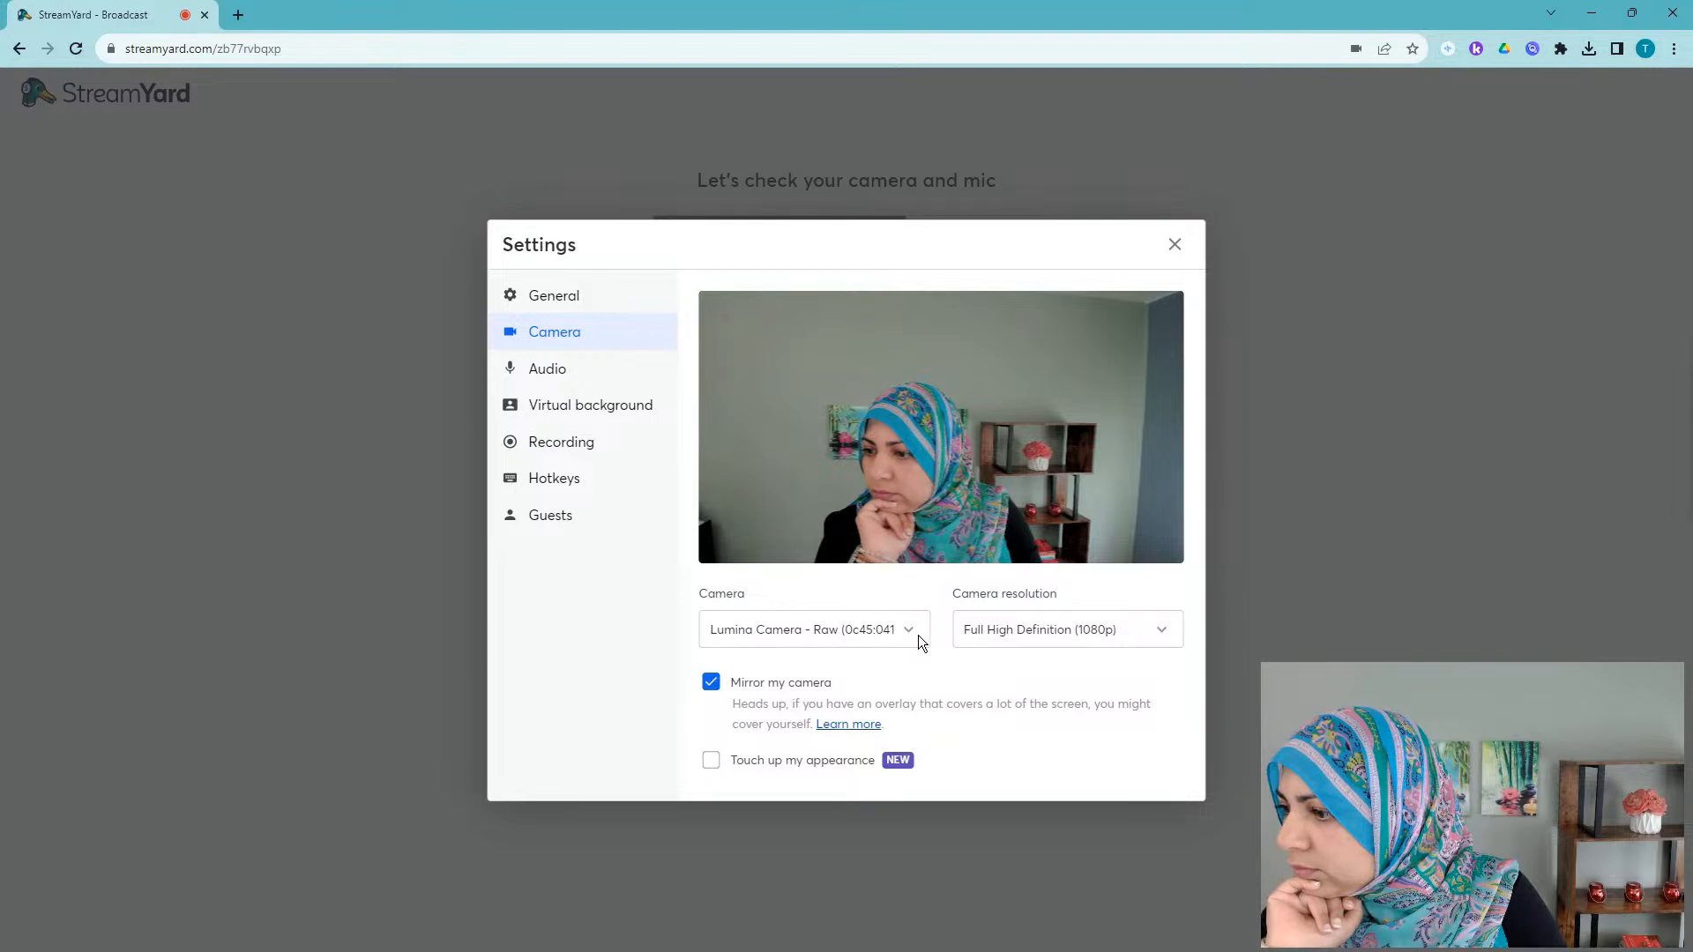
left_click(546, 370)
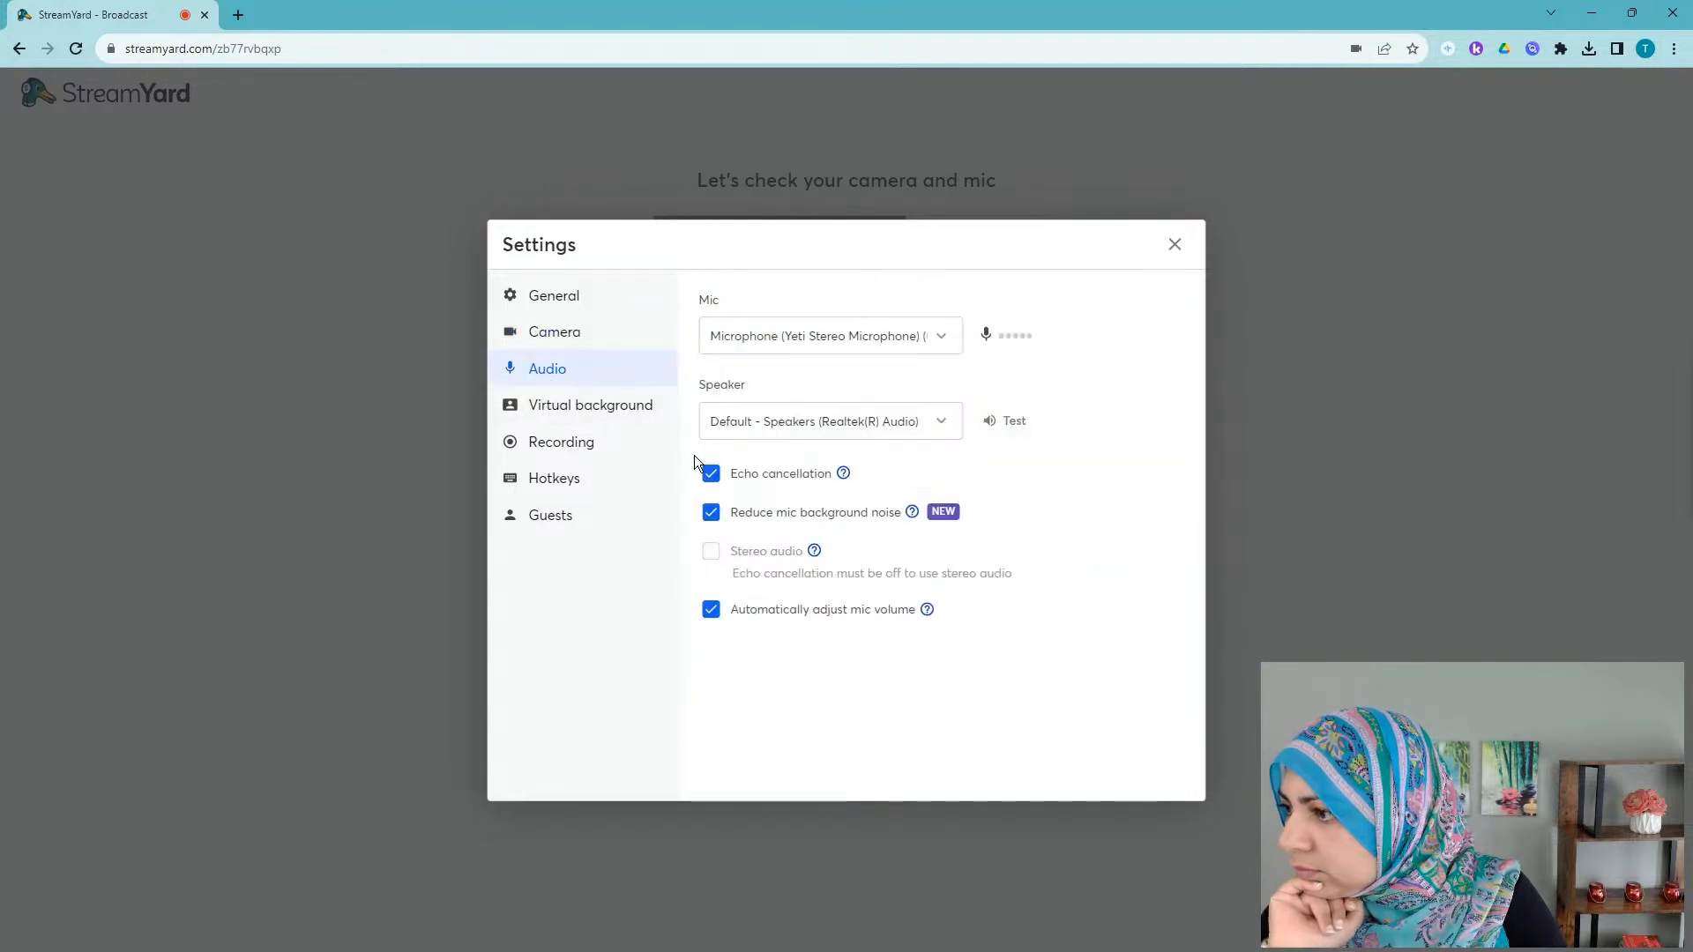
left_click(945, 333)
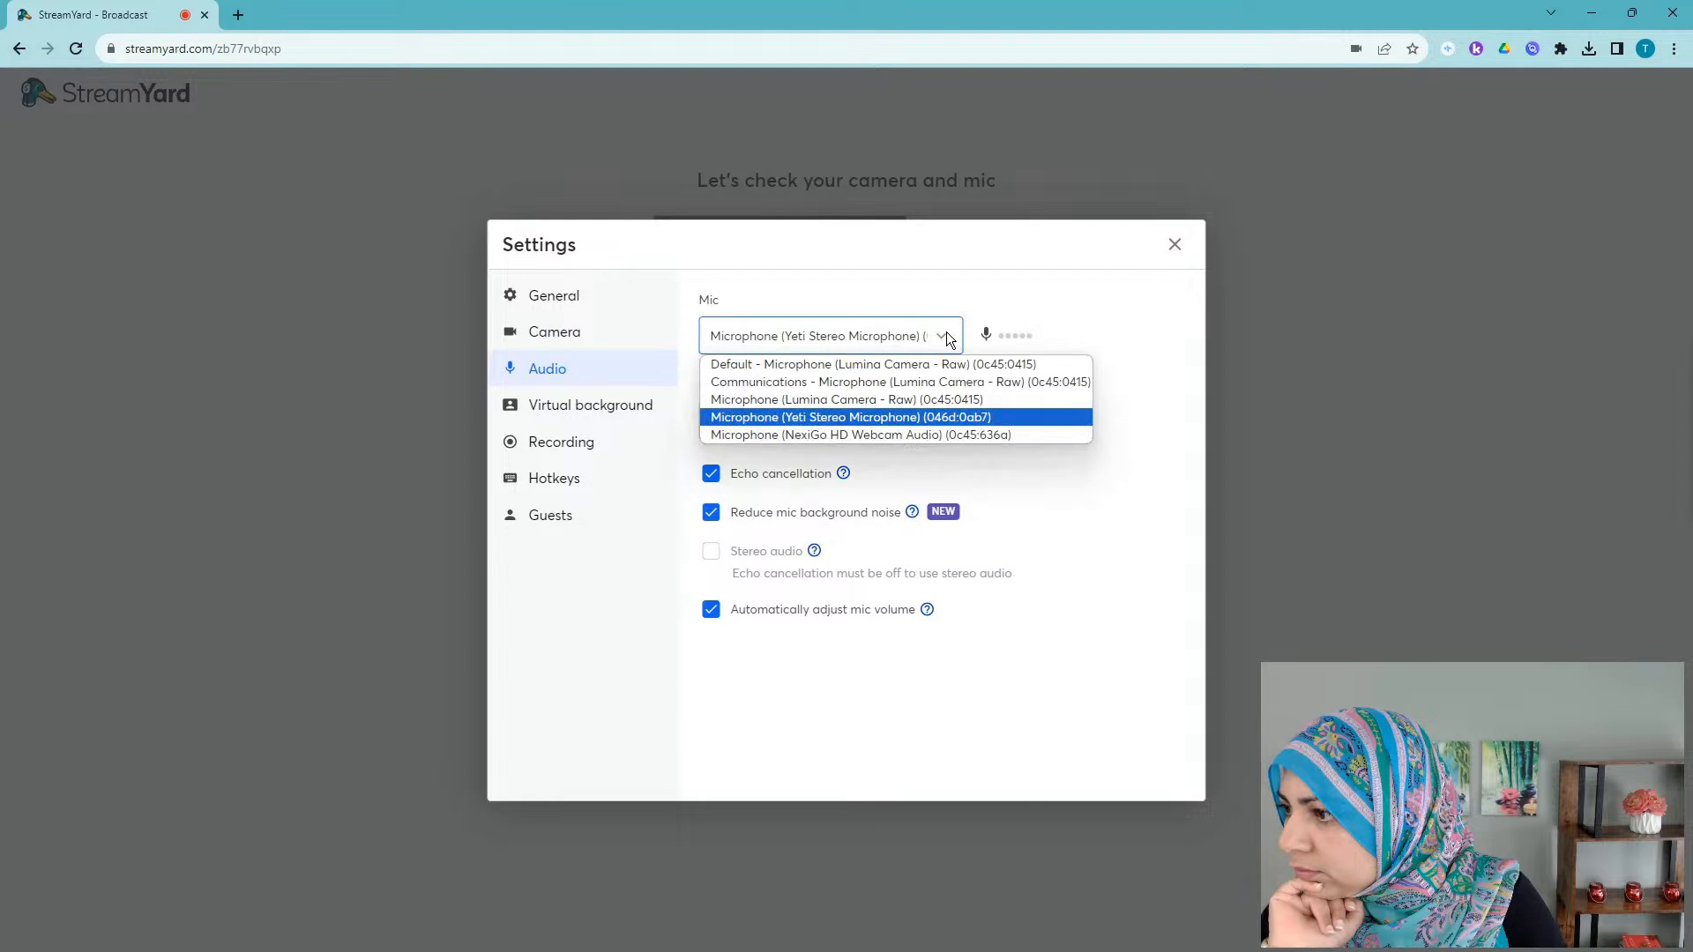
left_click(911, 398)
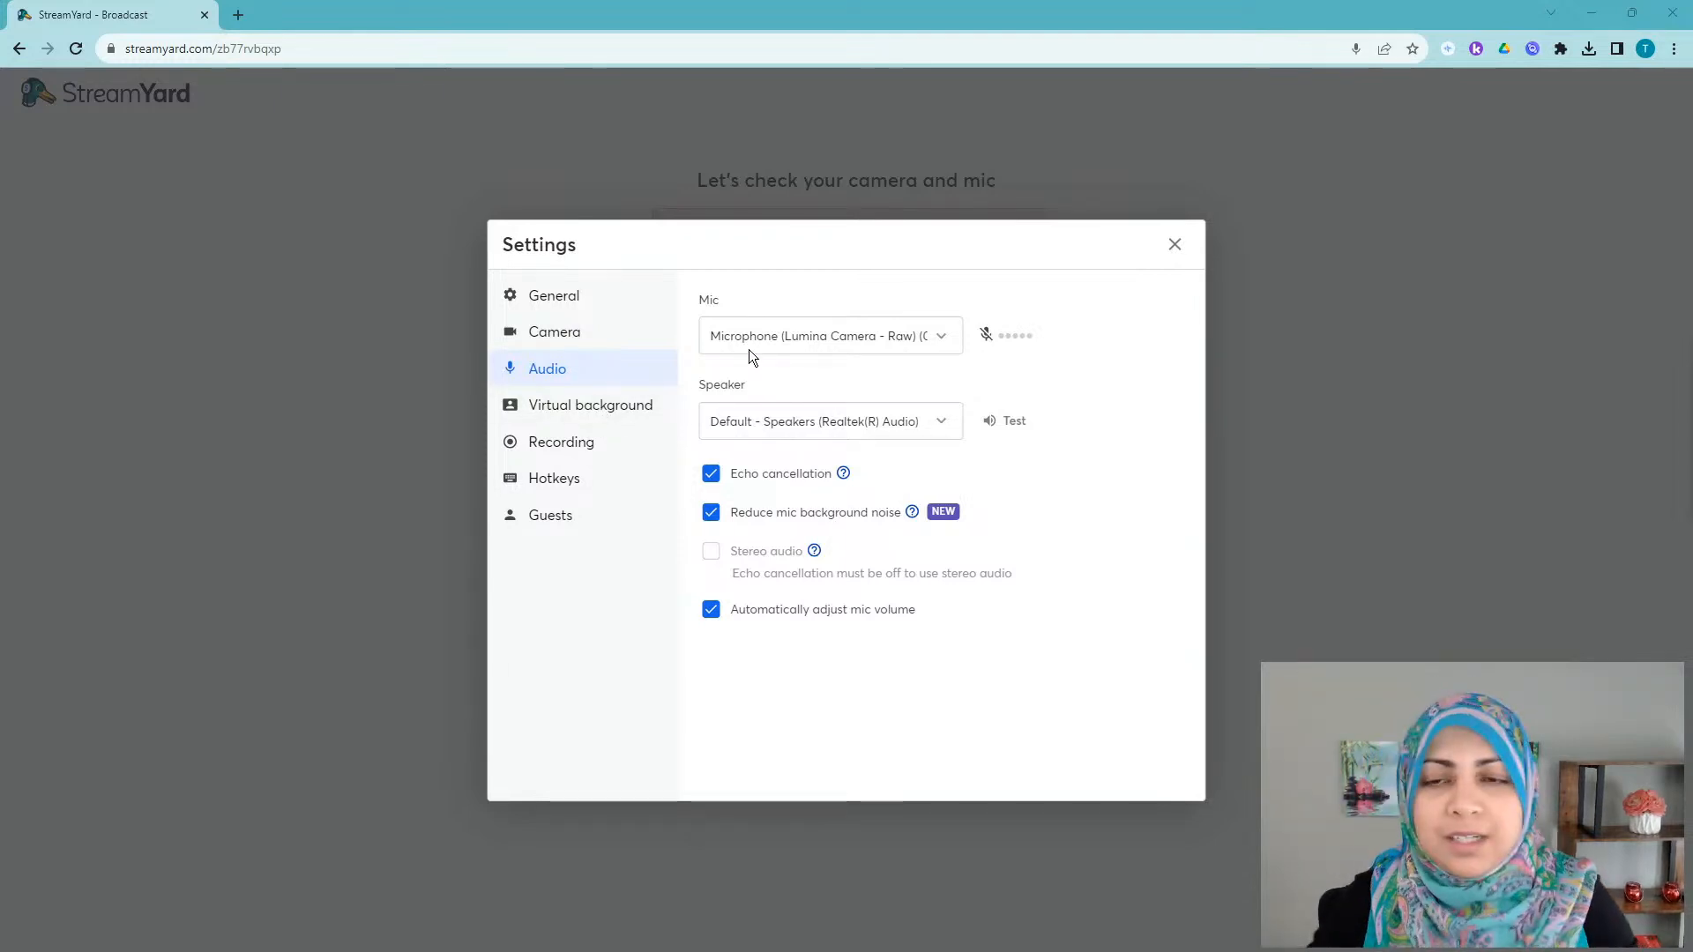
Select the living-room virtual background and switch the camera to NEXIGO HD Webcam.
left_click(608, 411)
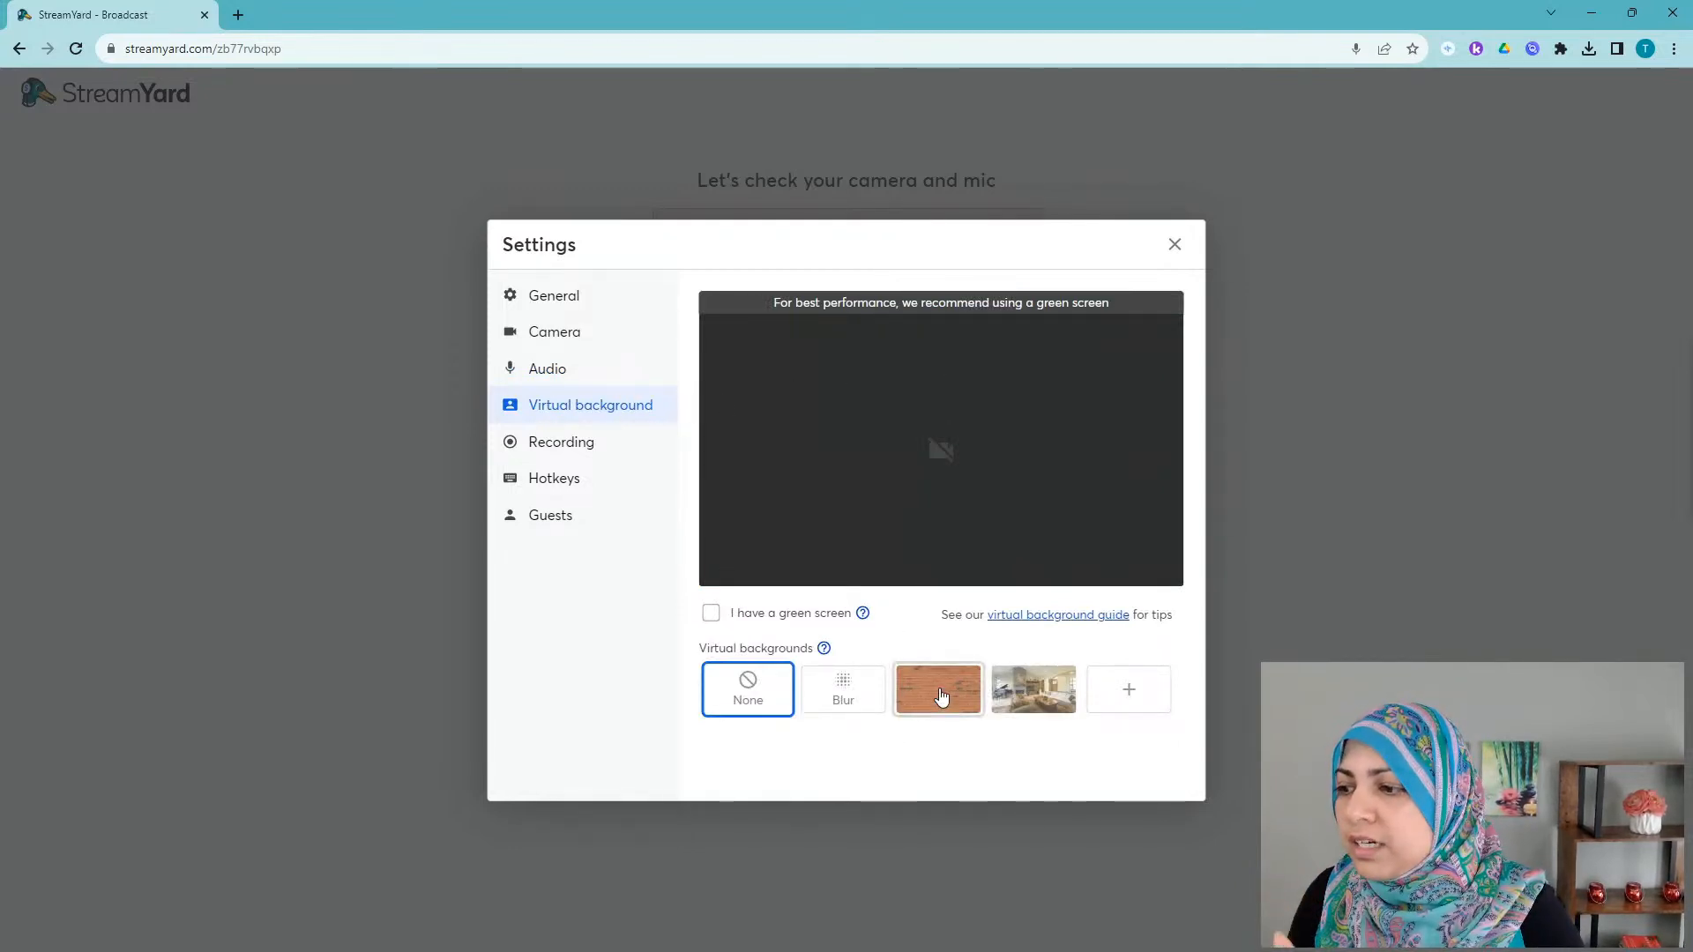
left_click(1017, 696)
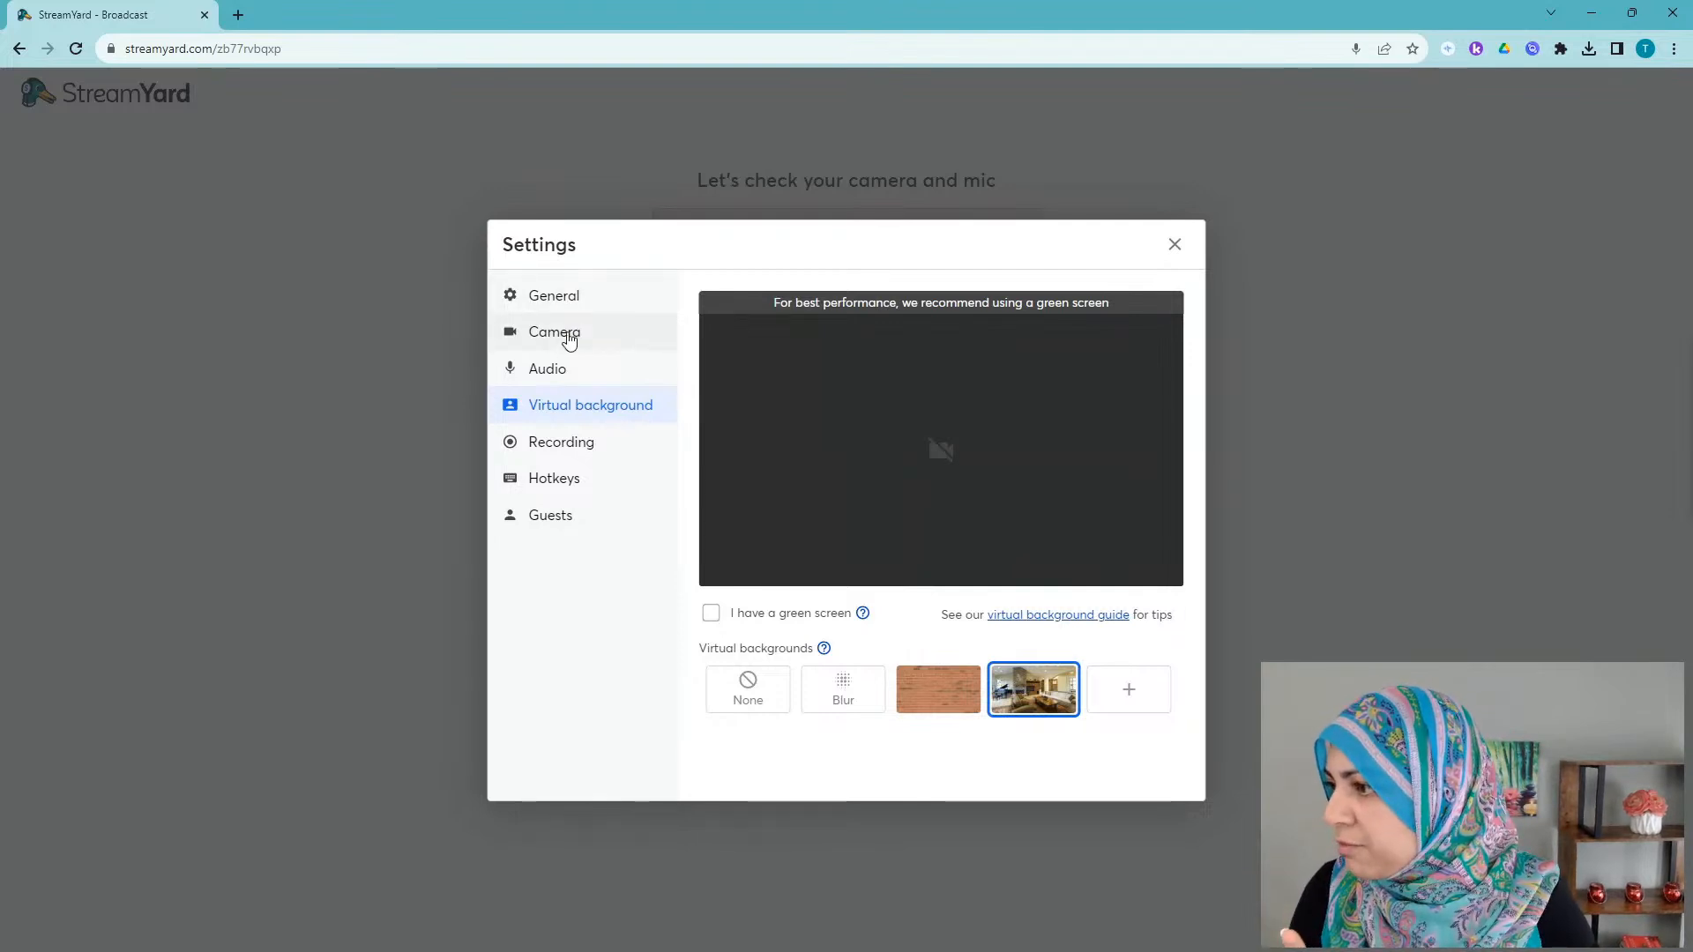
left_click(566, 340)
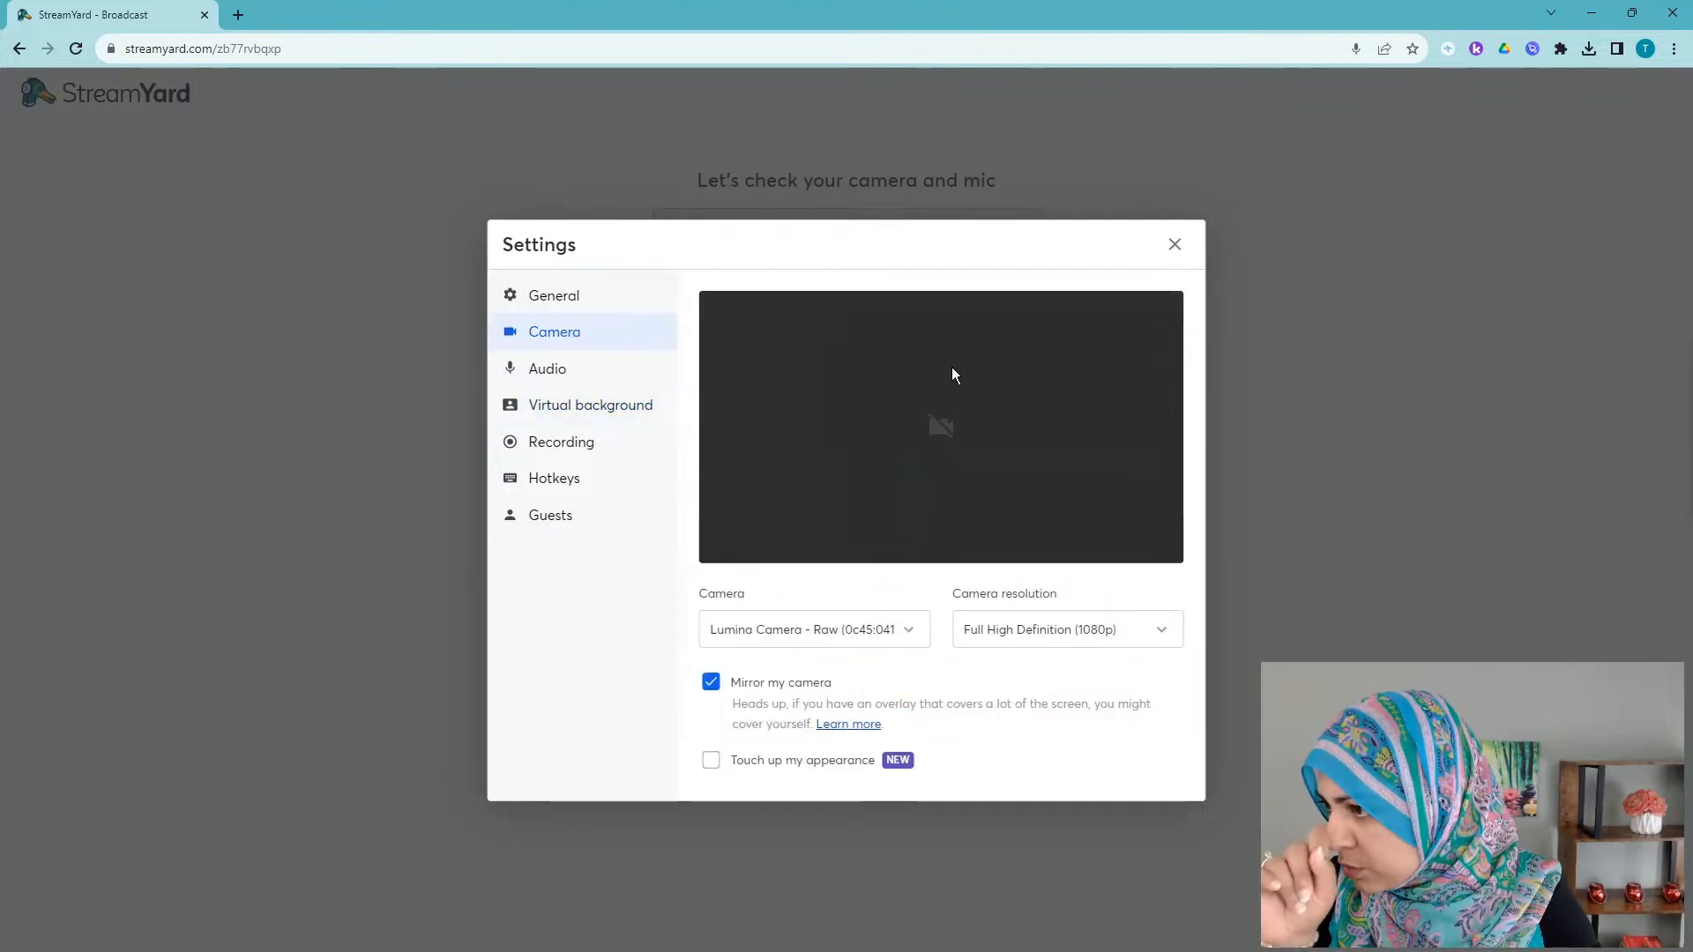
left_click(880, 633)
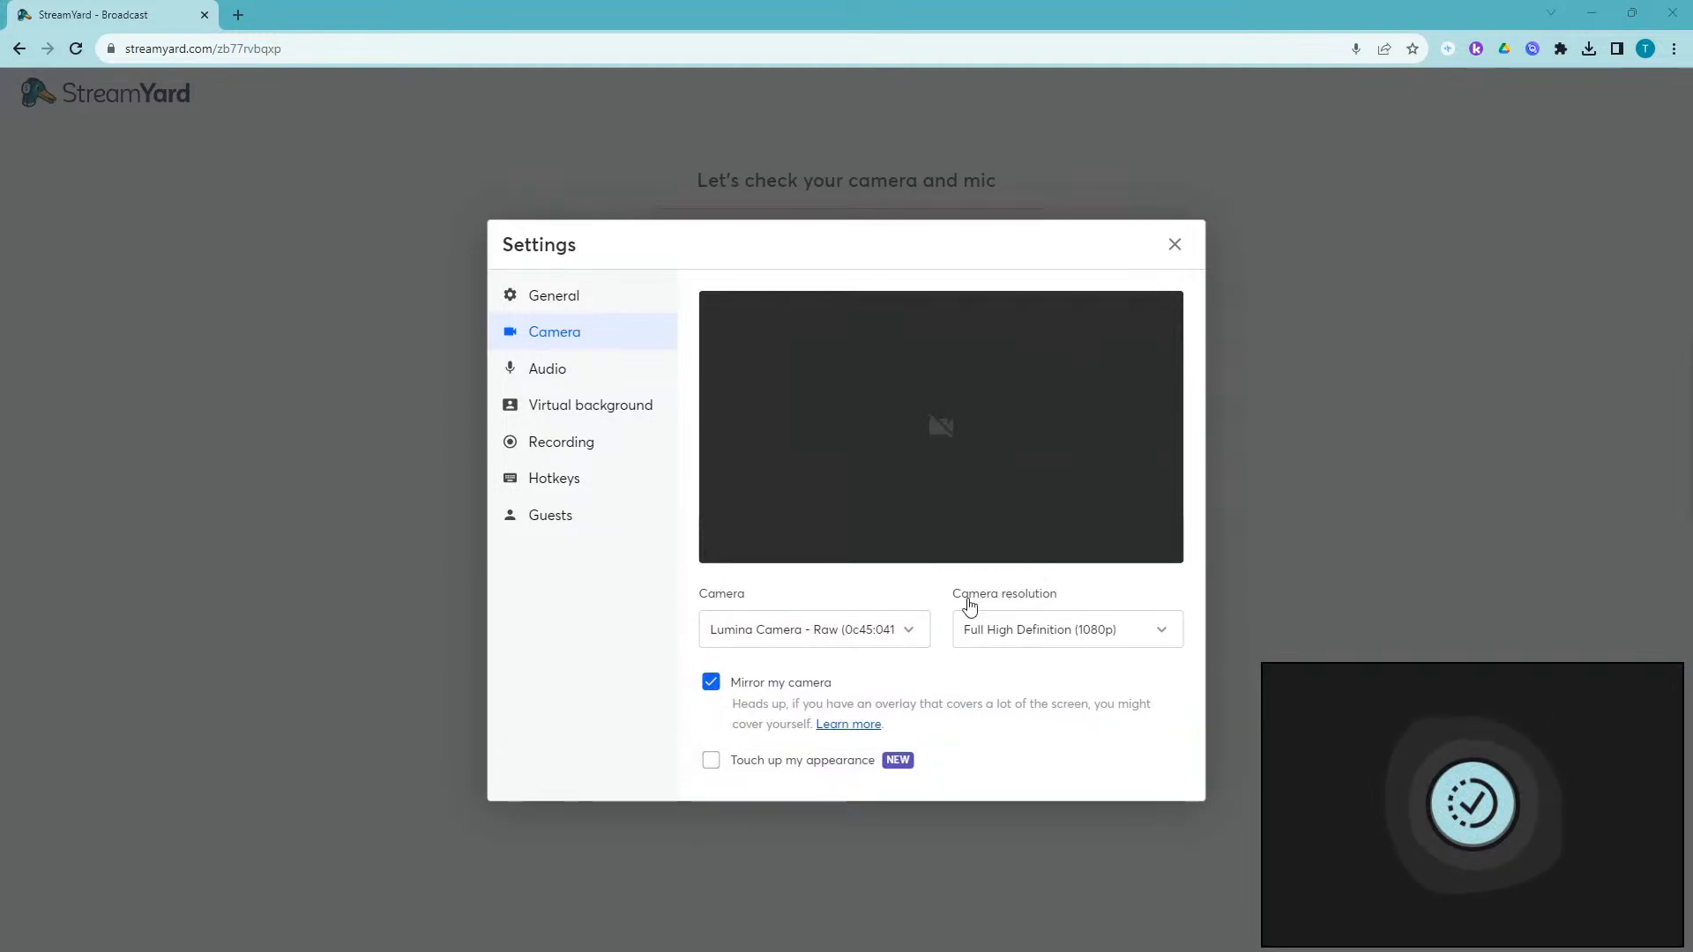
left_click(859, 633)
left_click(842, 669)
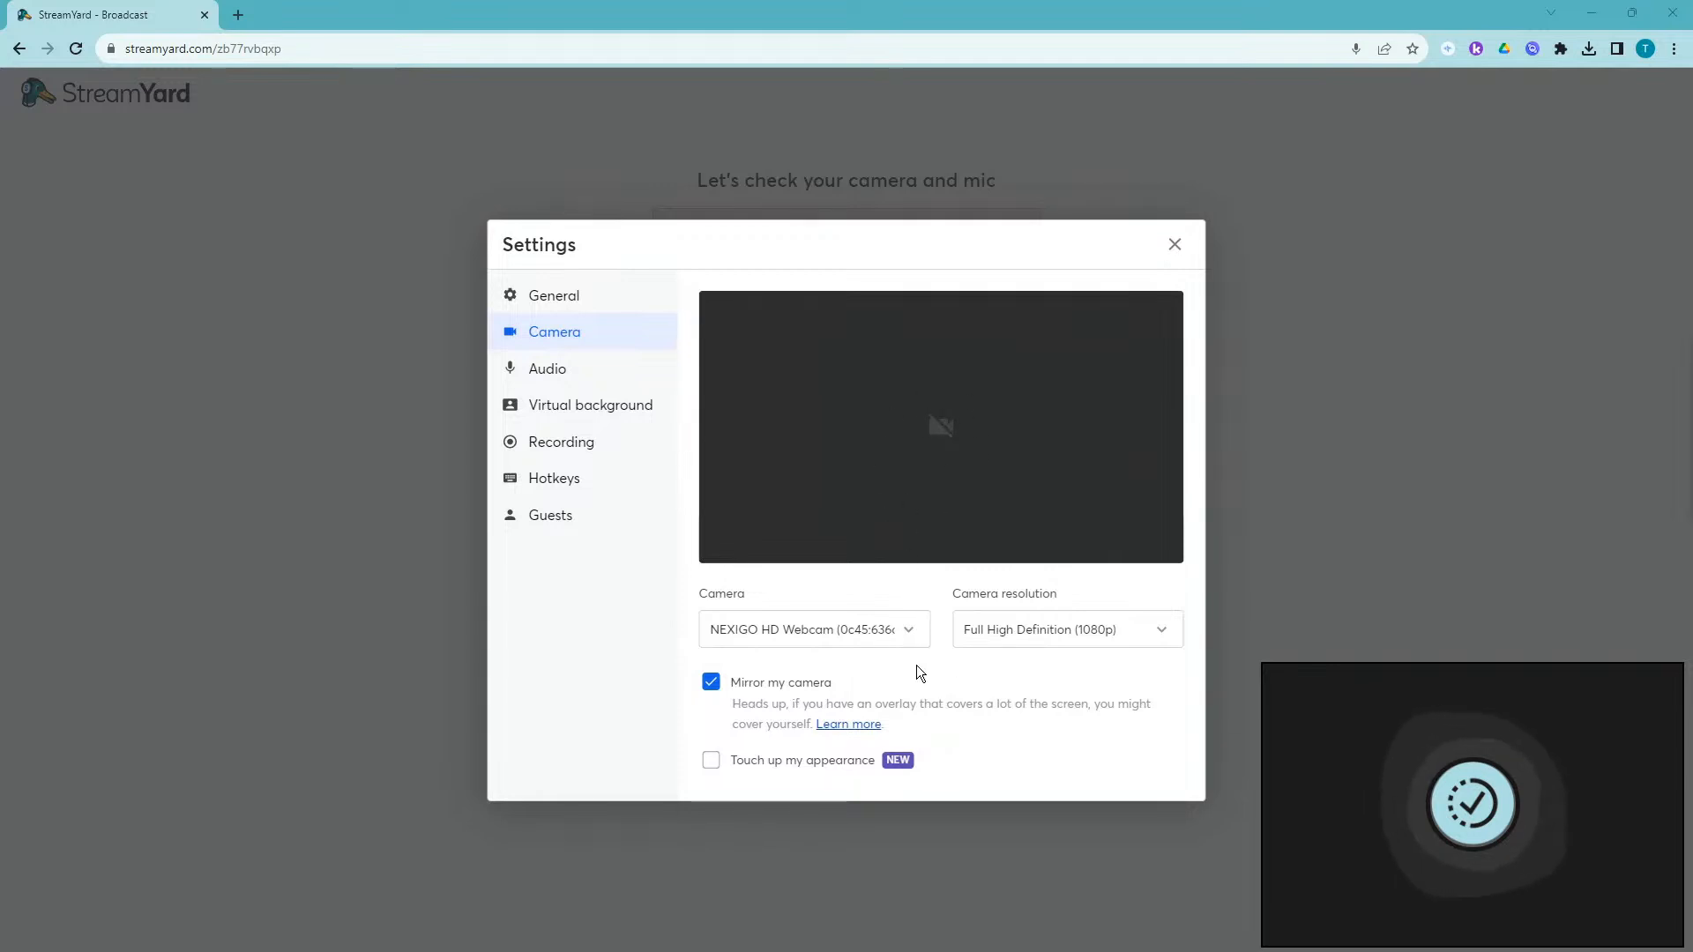
Try the brick virtual background and the green screen option, finishing with the virtual background set to None.
left_click(559, 410)
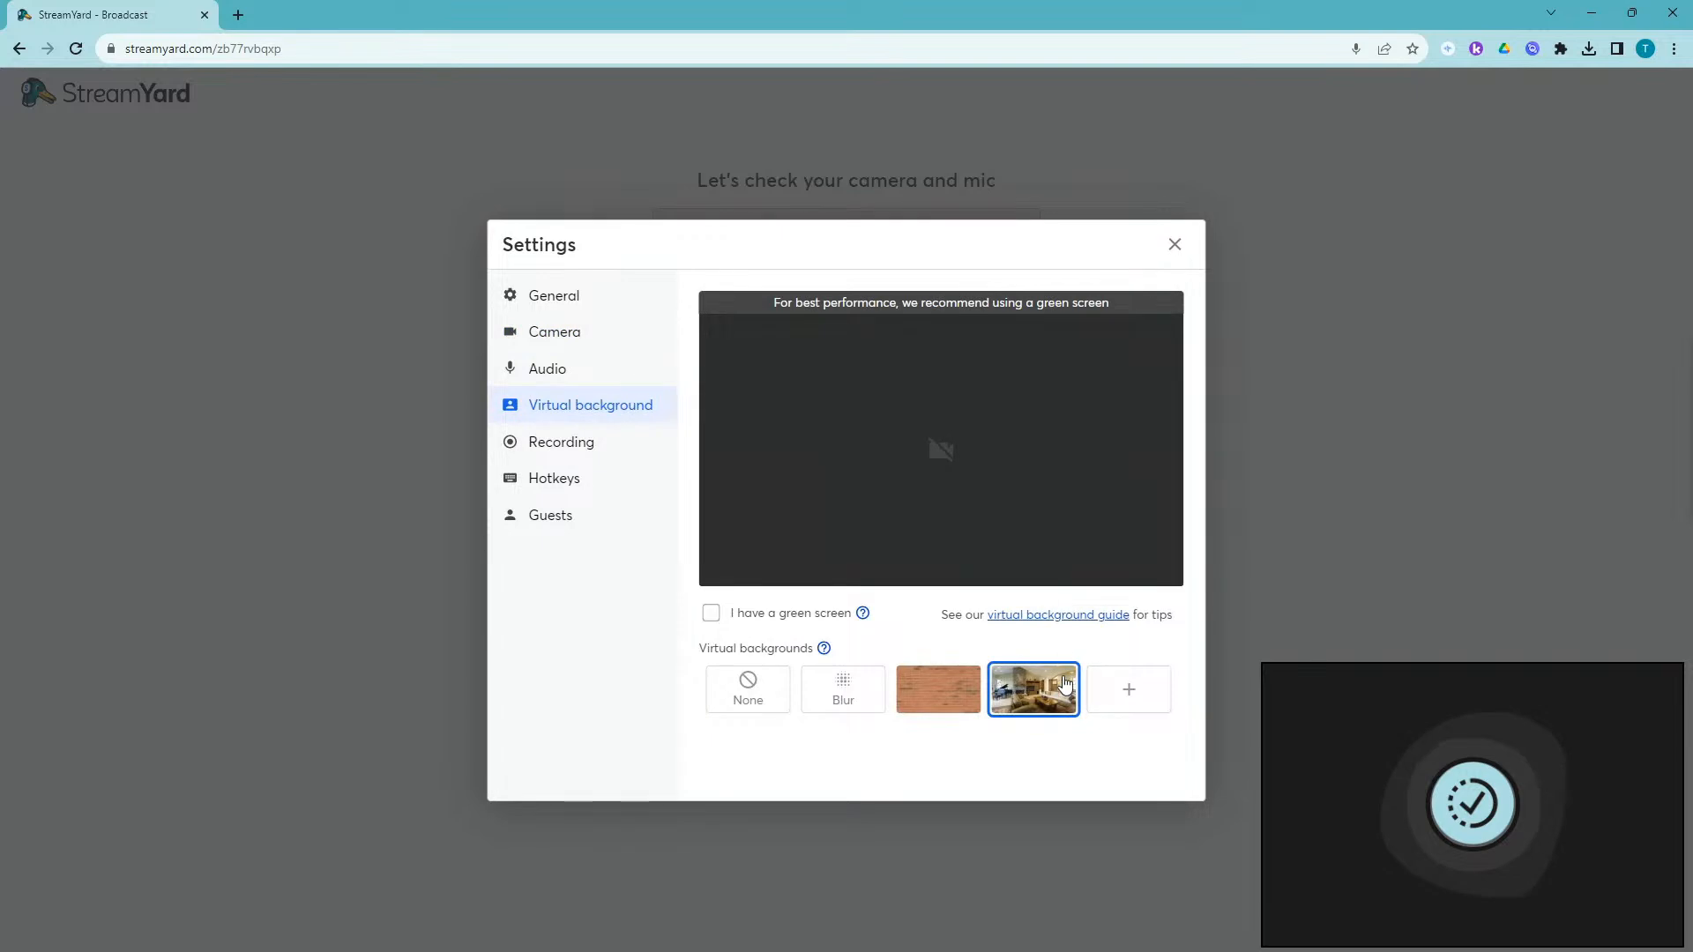
left_click(937, 694)
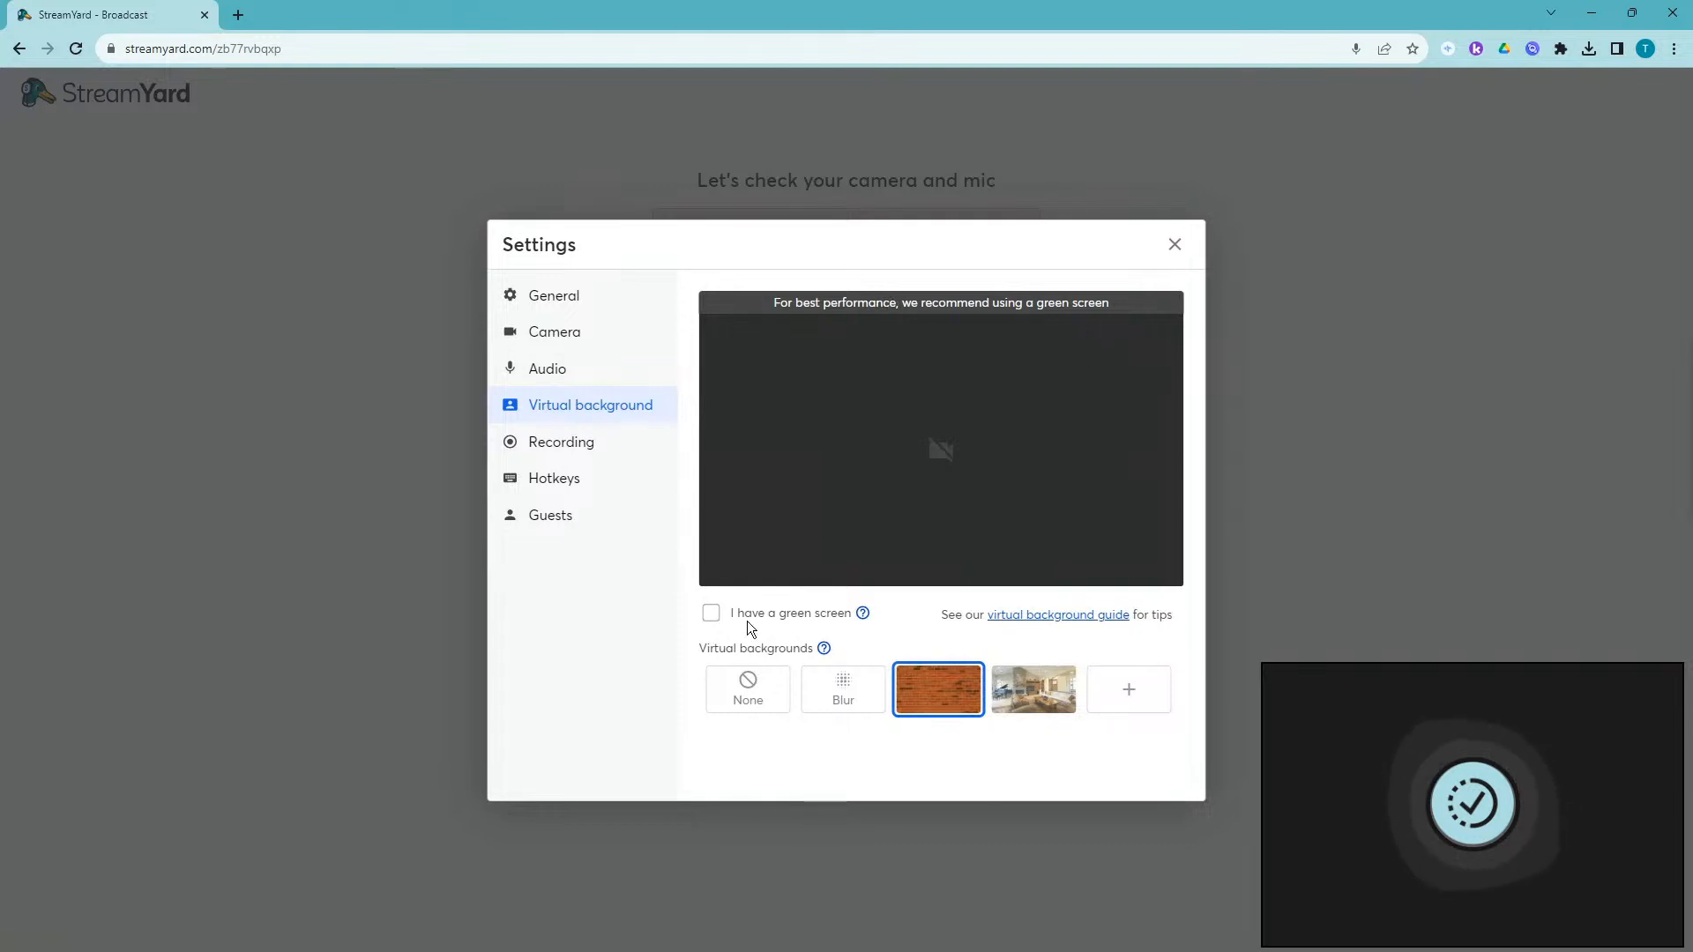
left_click(710, 617)
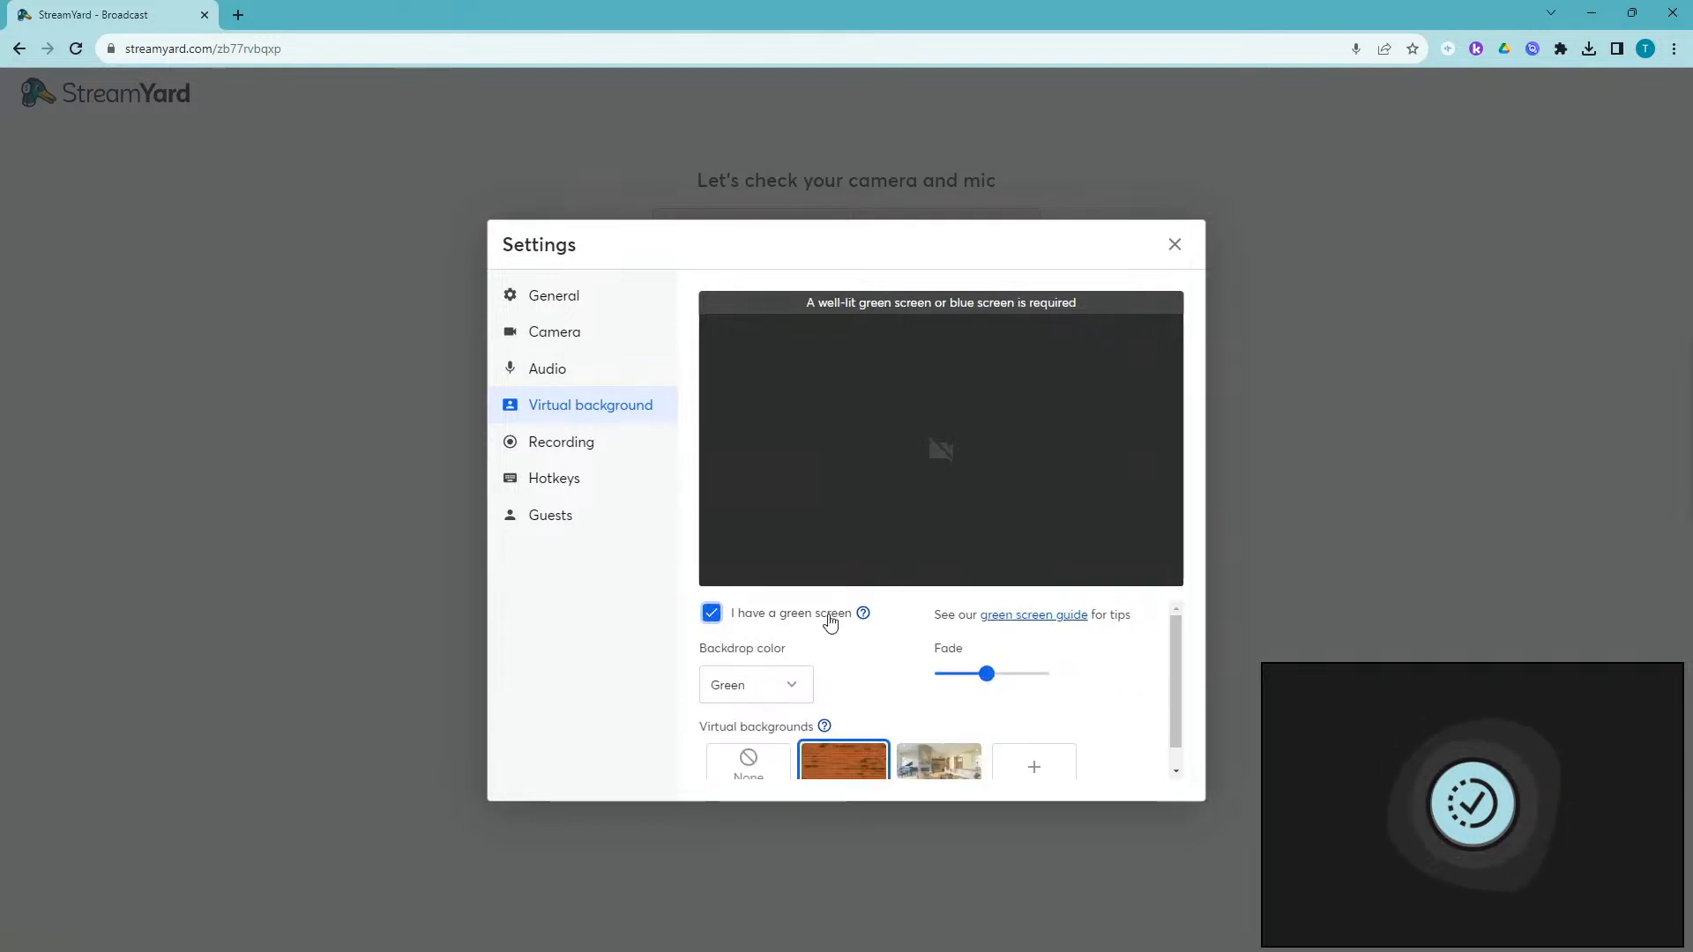
left_click(710, 614)
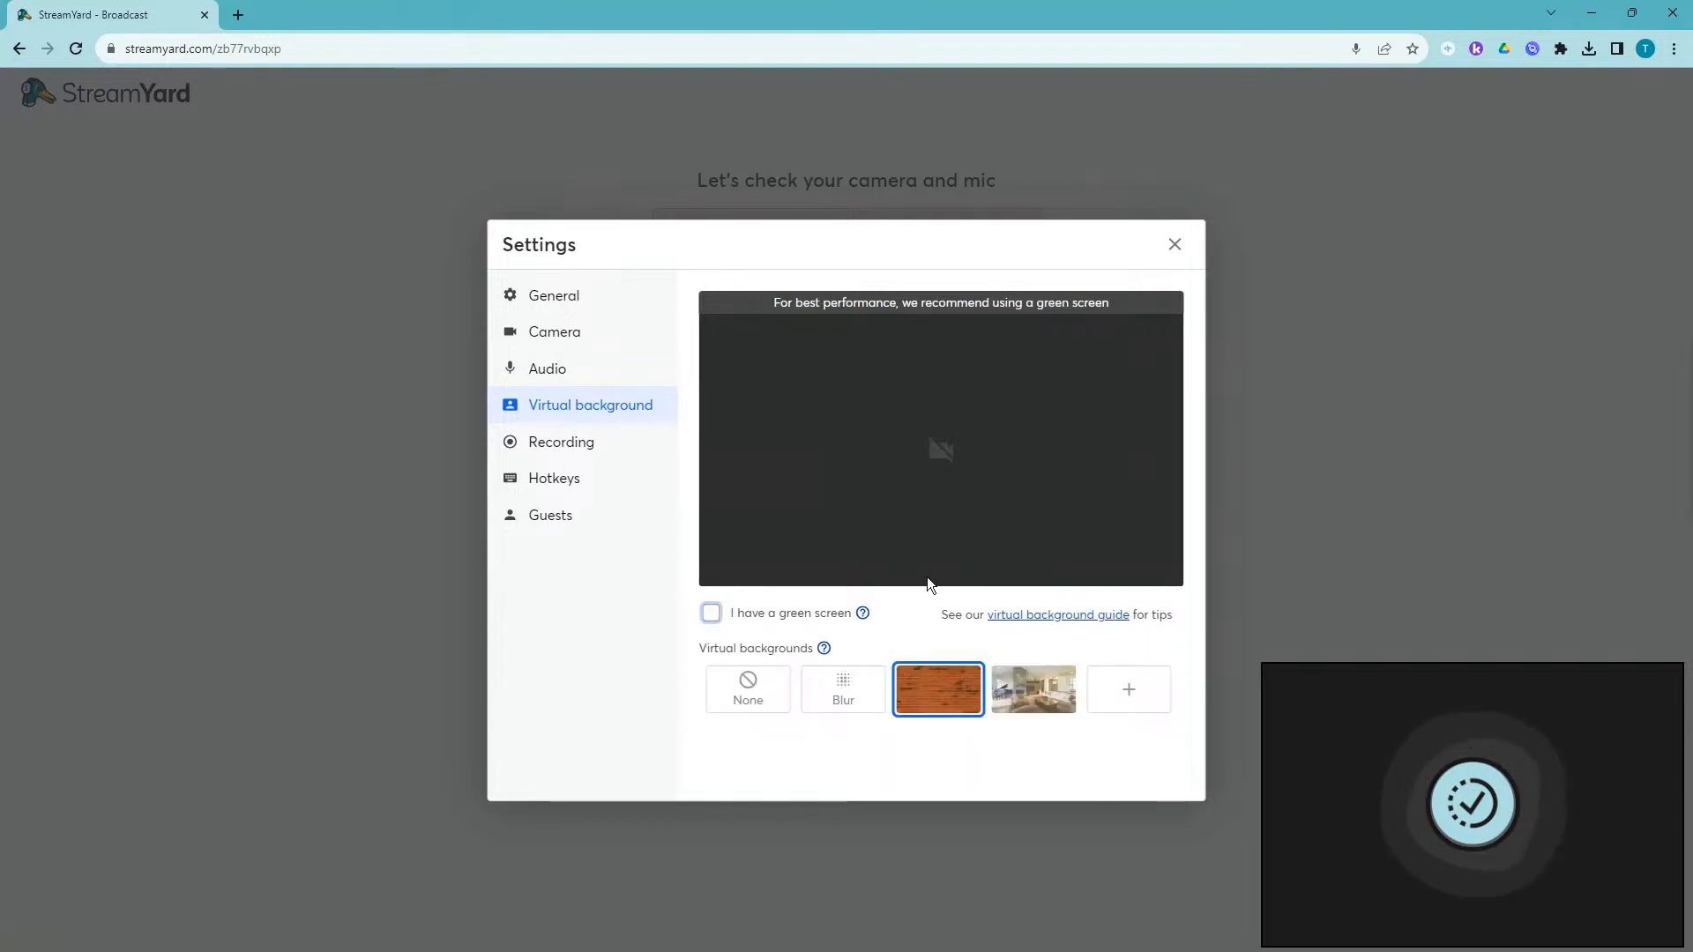
left_click(860, 701)
left_click(748, 692)
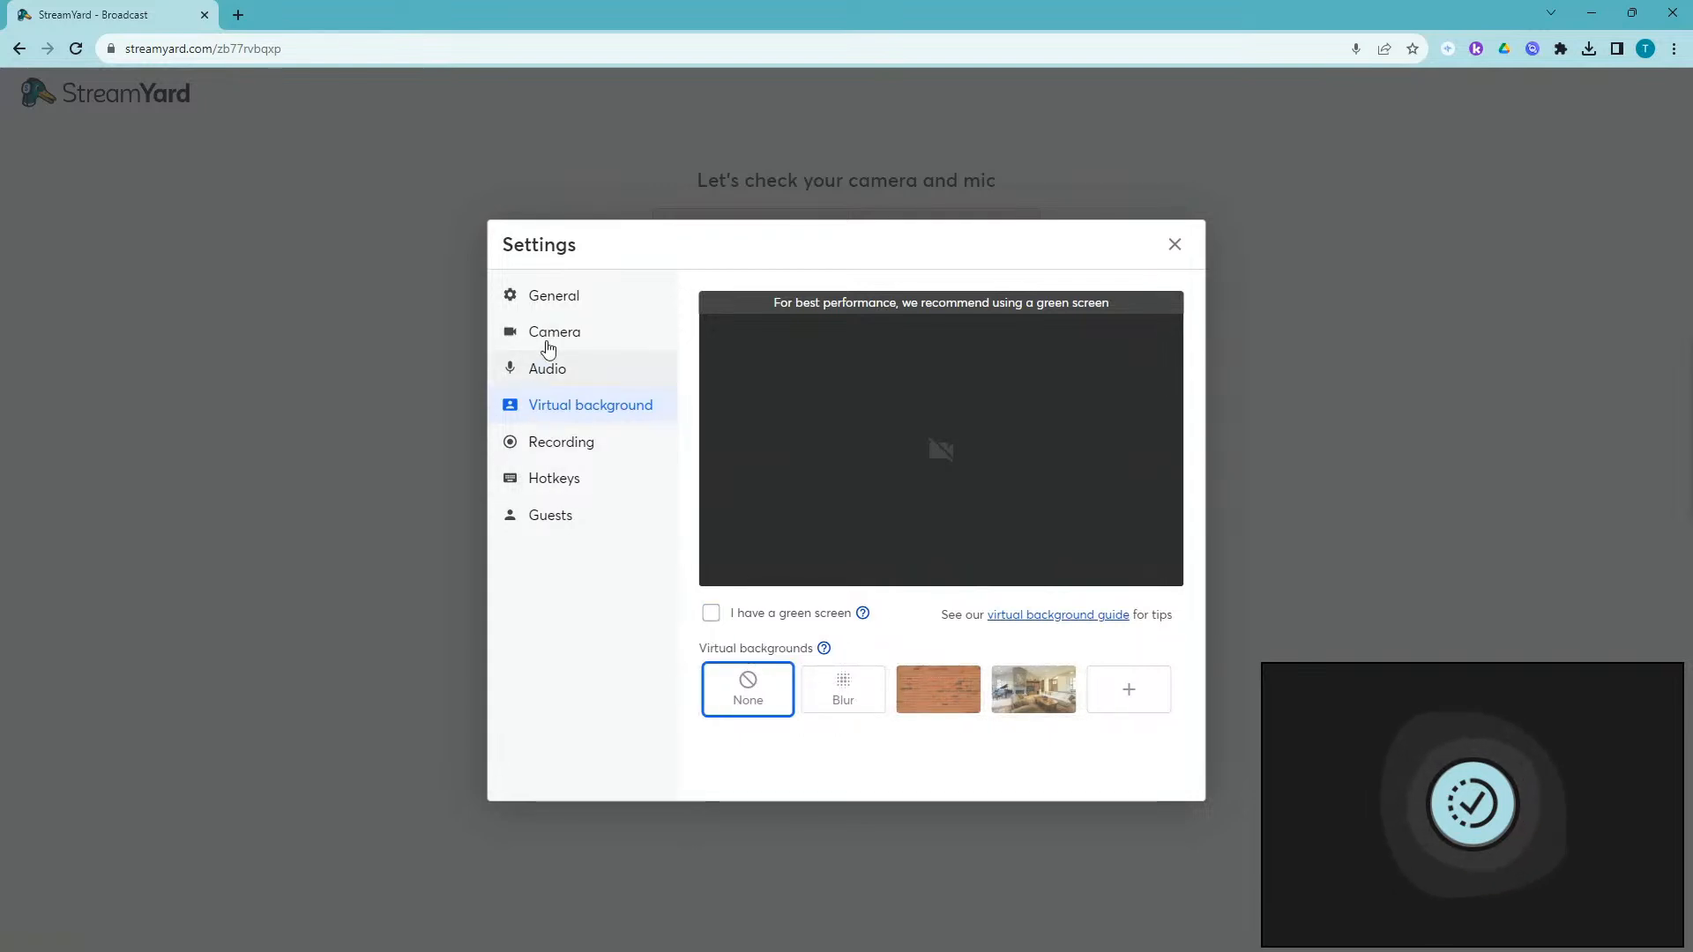
Keep the NEXIGO HD Webcam selected and set its resolution to High Definition (720p), decreasing only the camera and not the broadcast output.
left_click(556, 295)
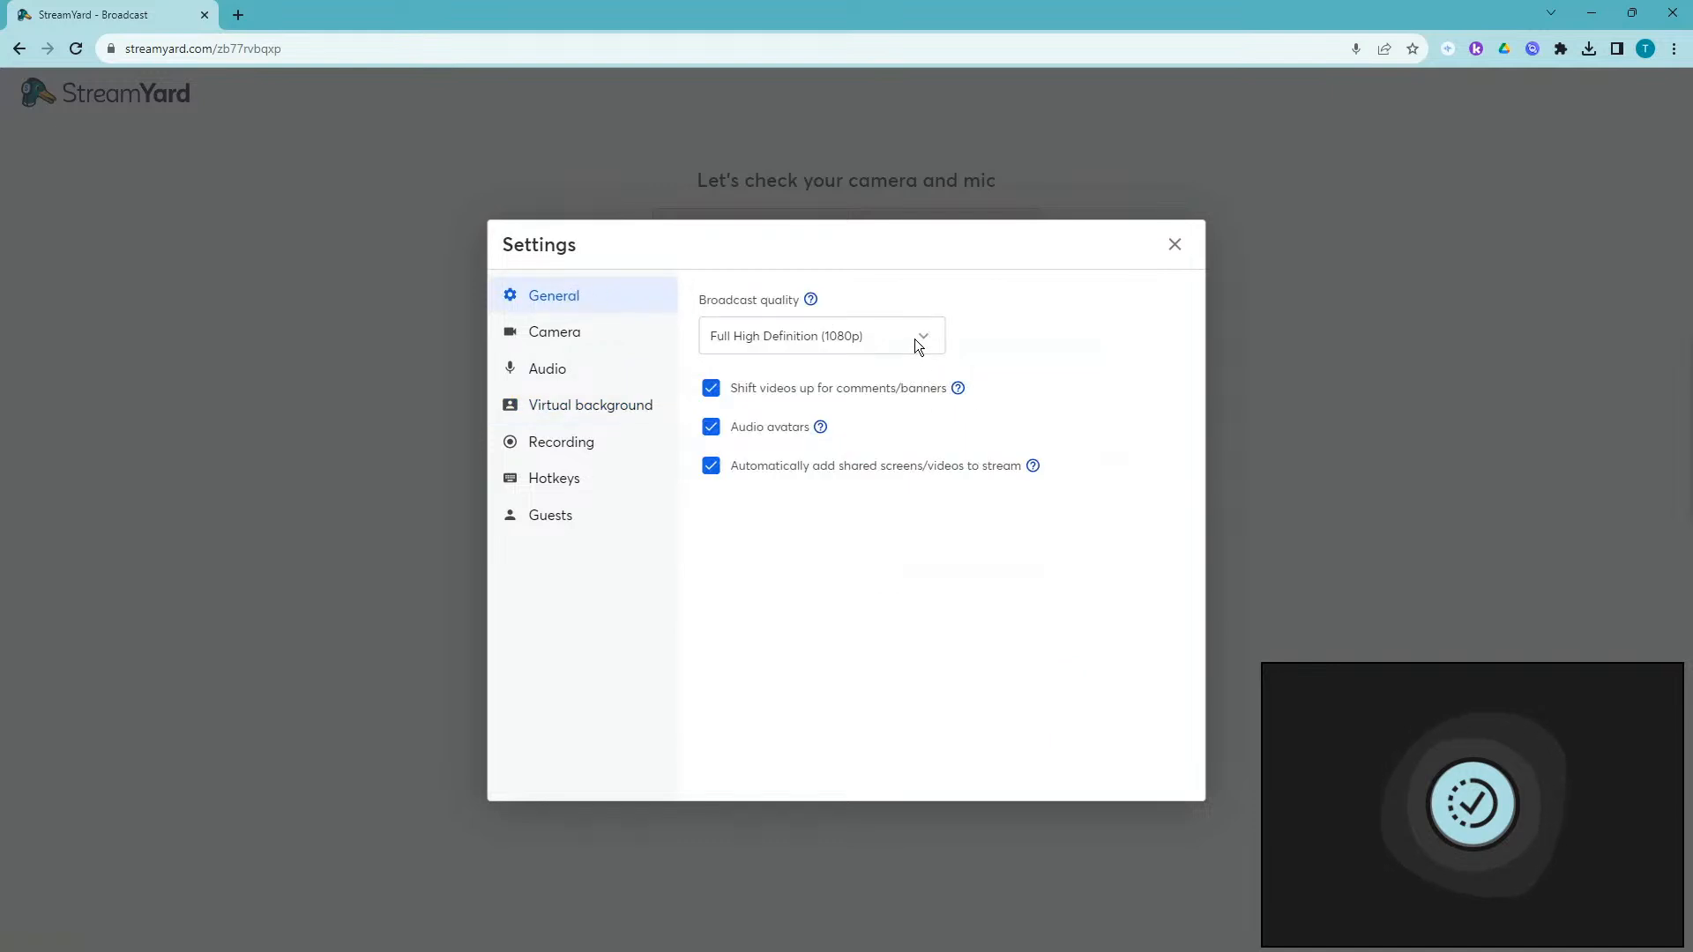
left_click(584, 336)
left_click(879, 636)
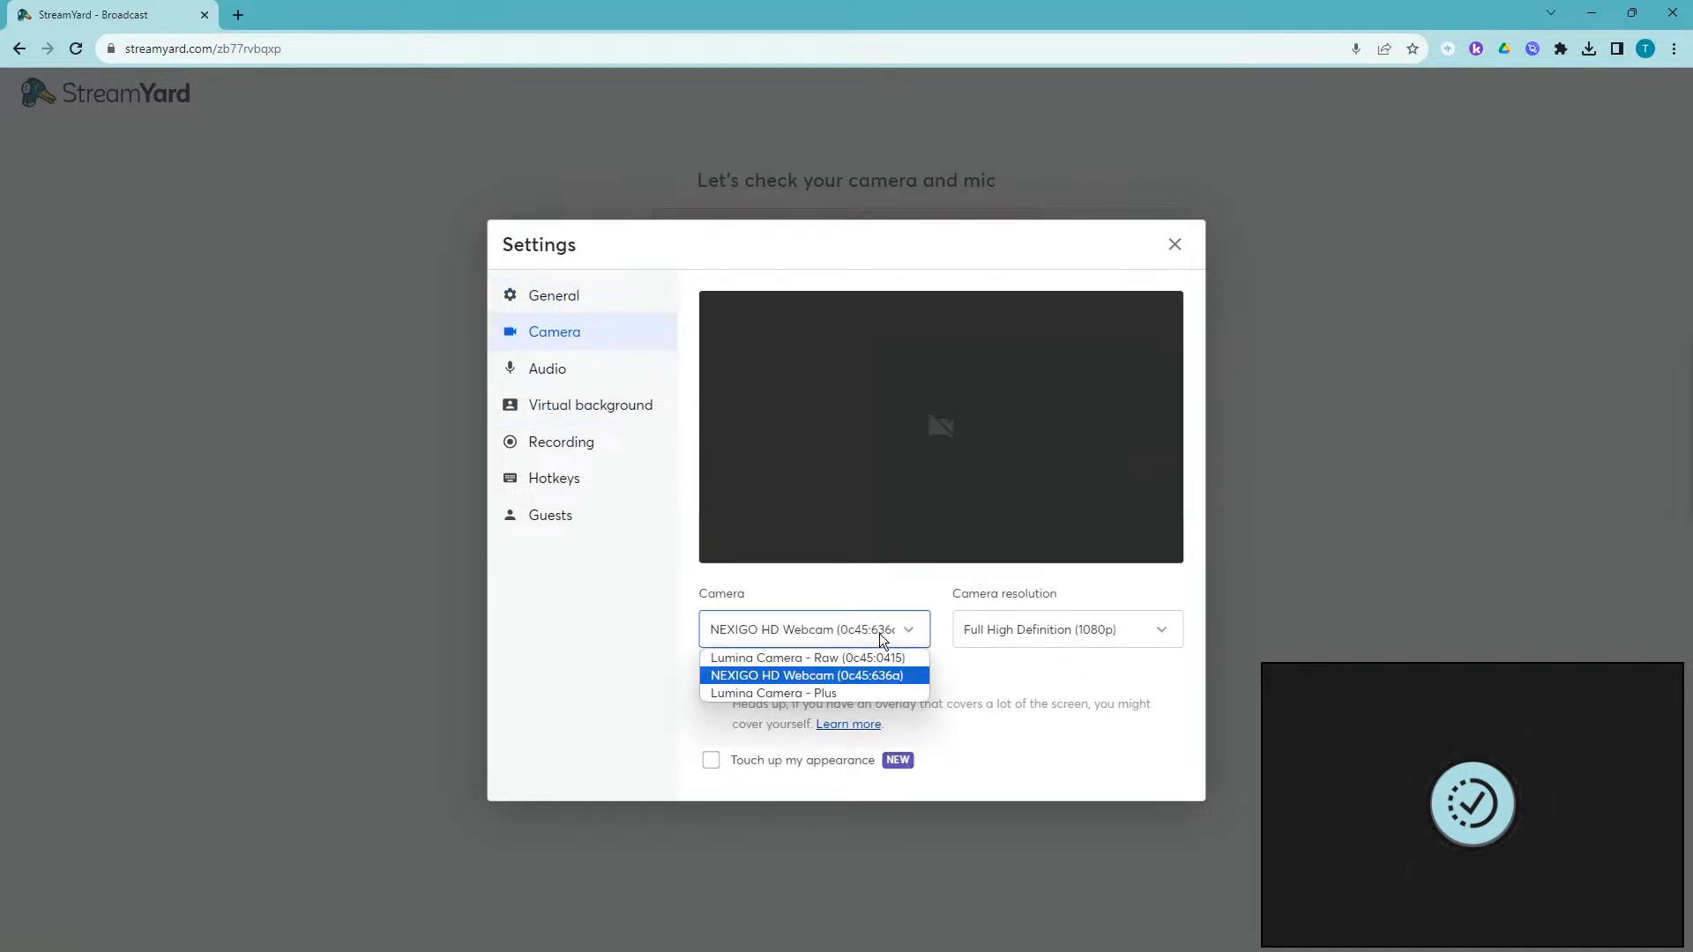
left_click(821, 677)
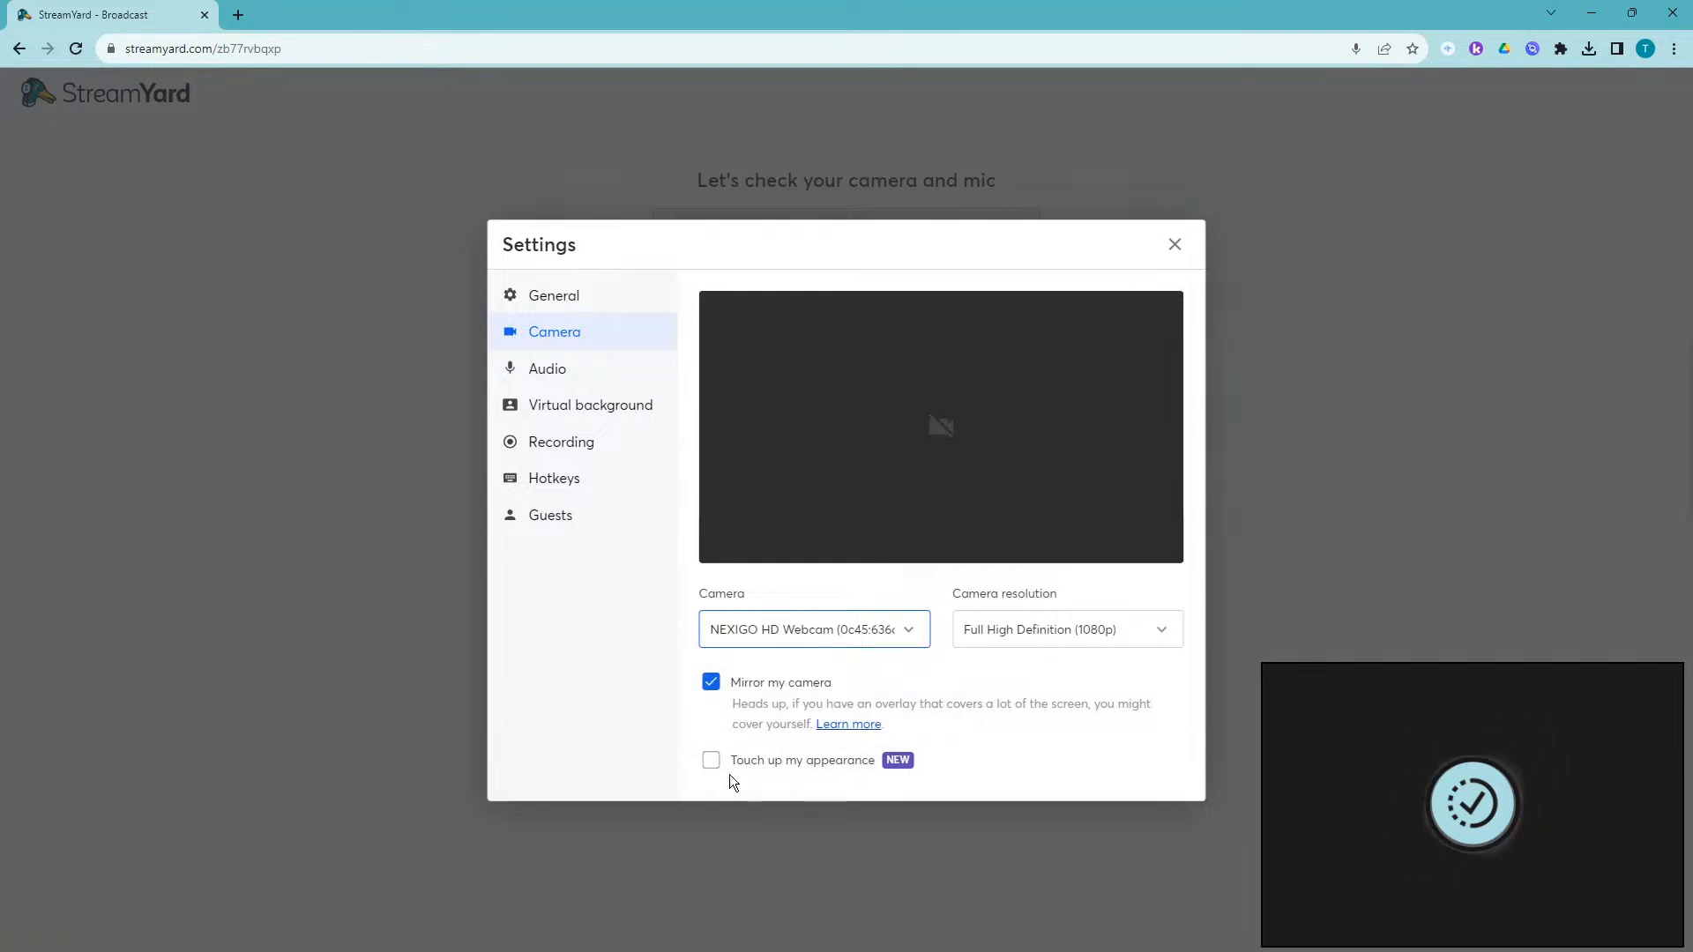
left_click(711, 762)
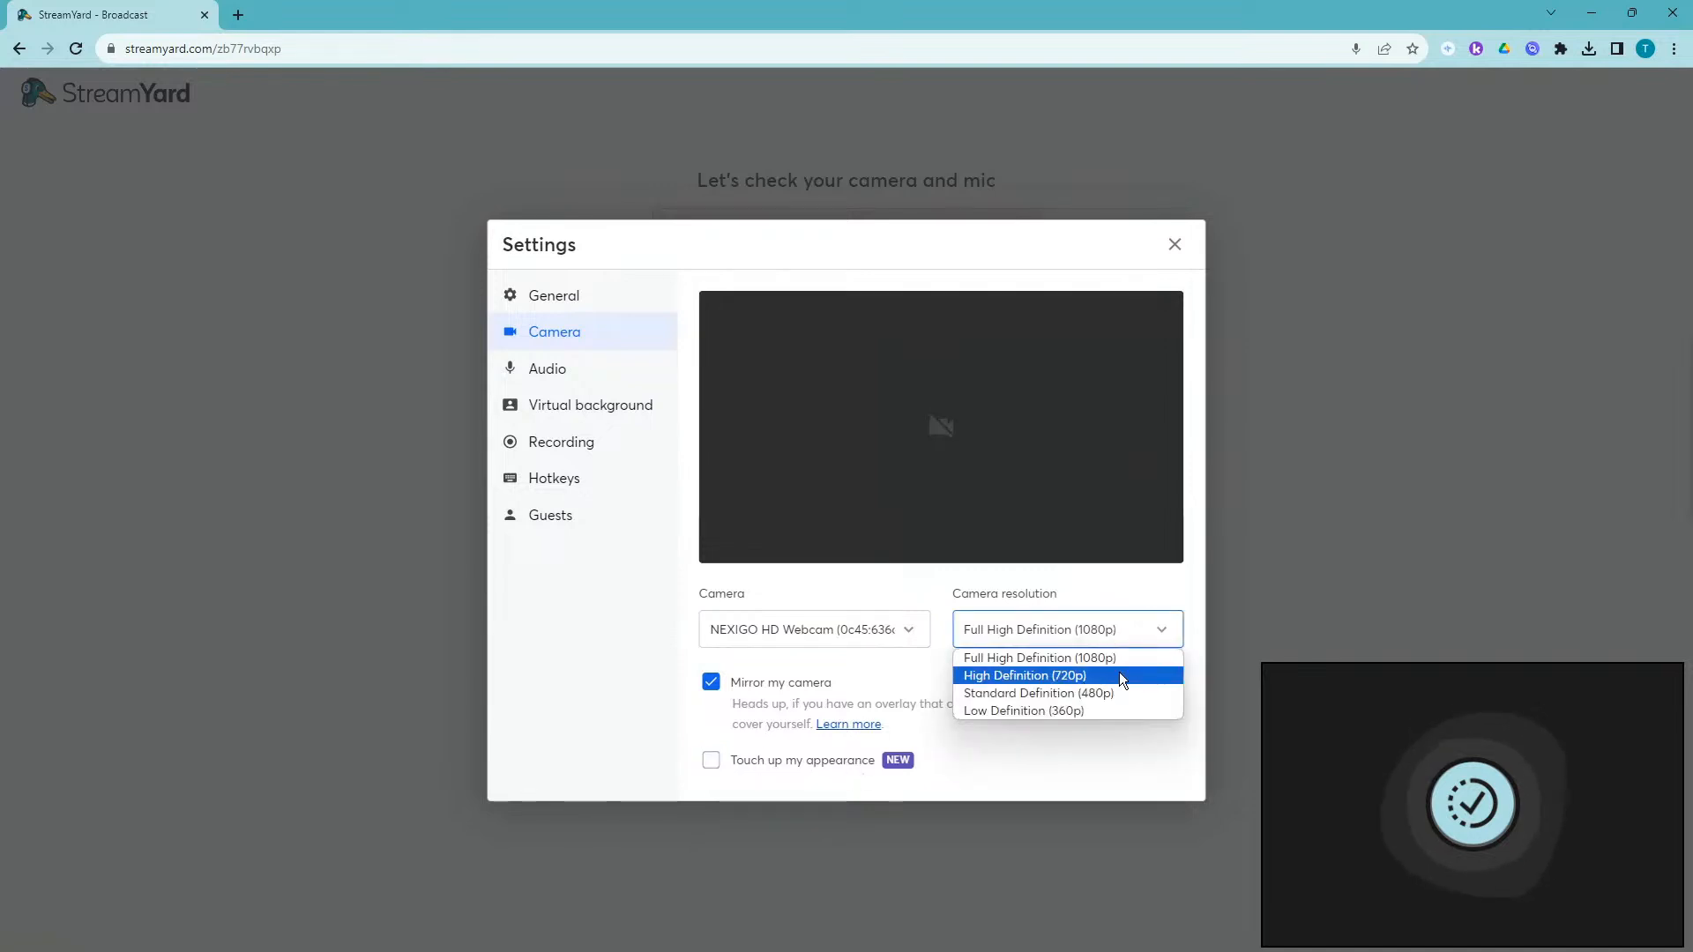
left_click(1088, 681)
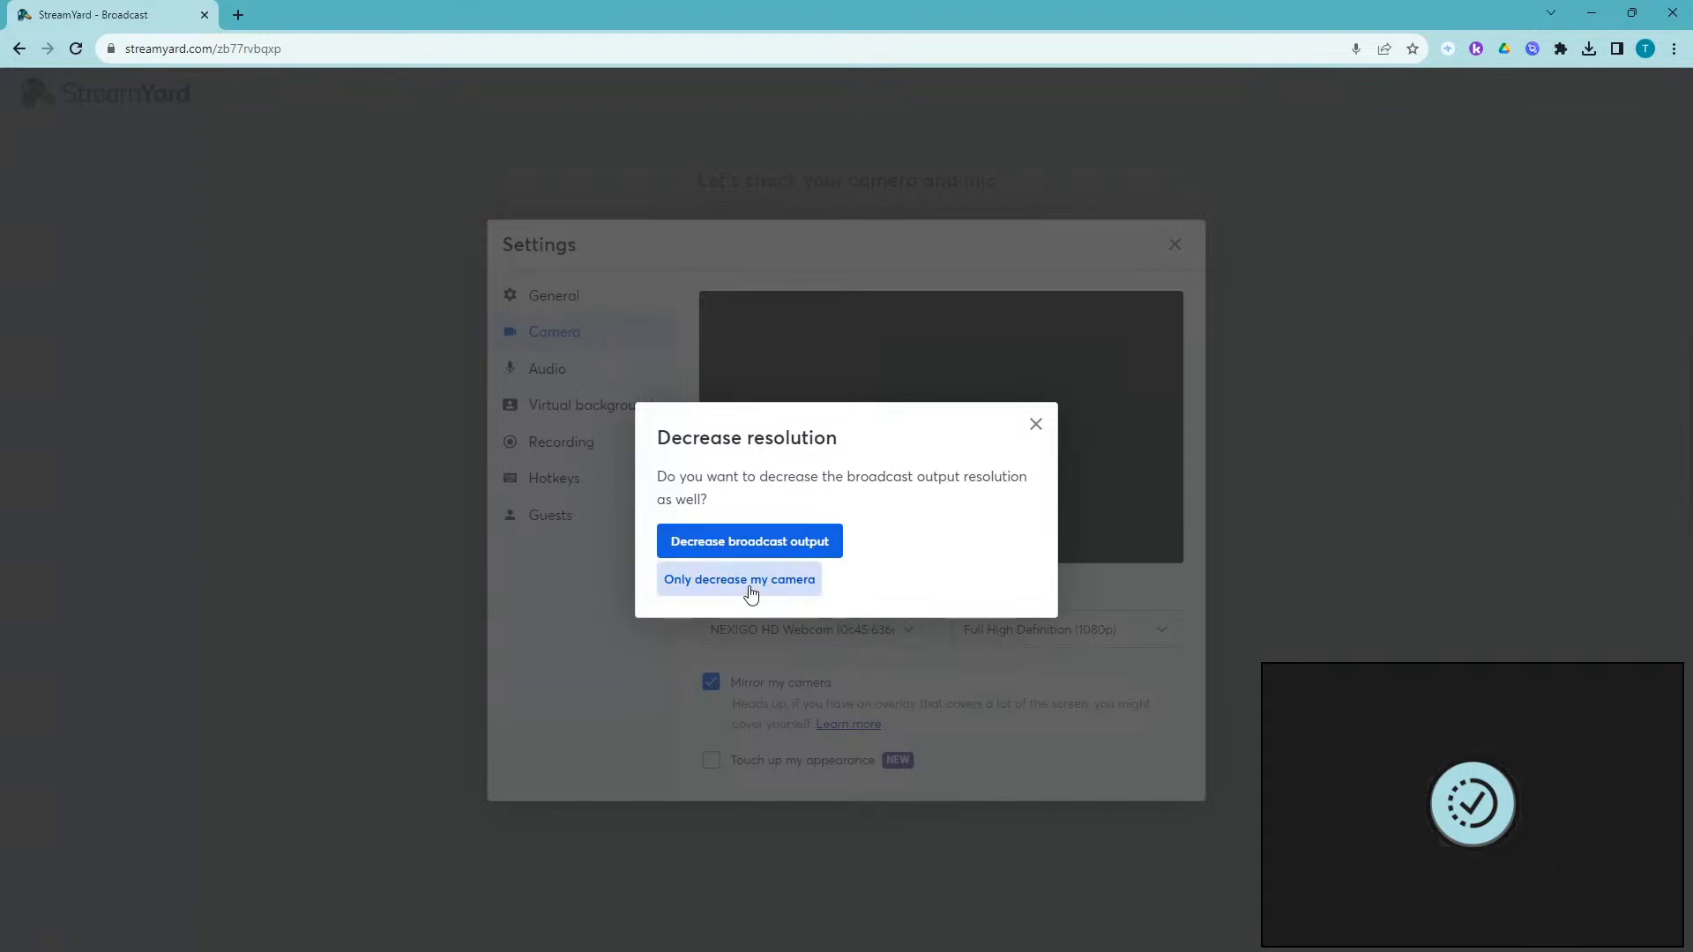
left_click(750, 582)
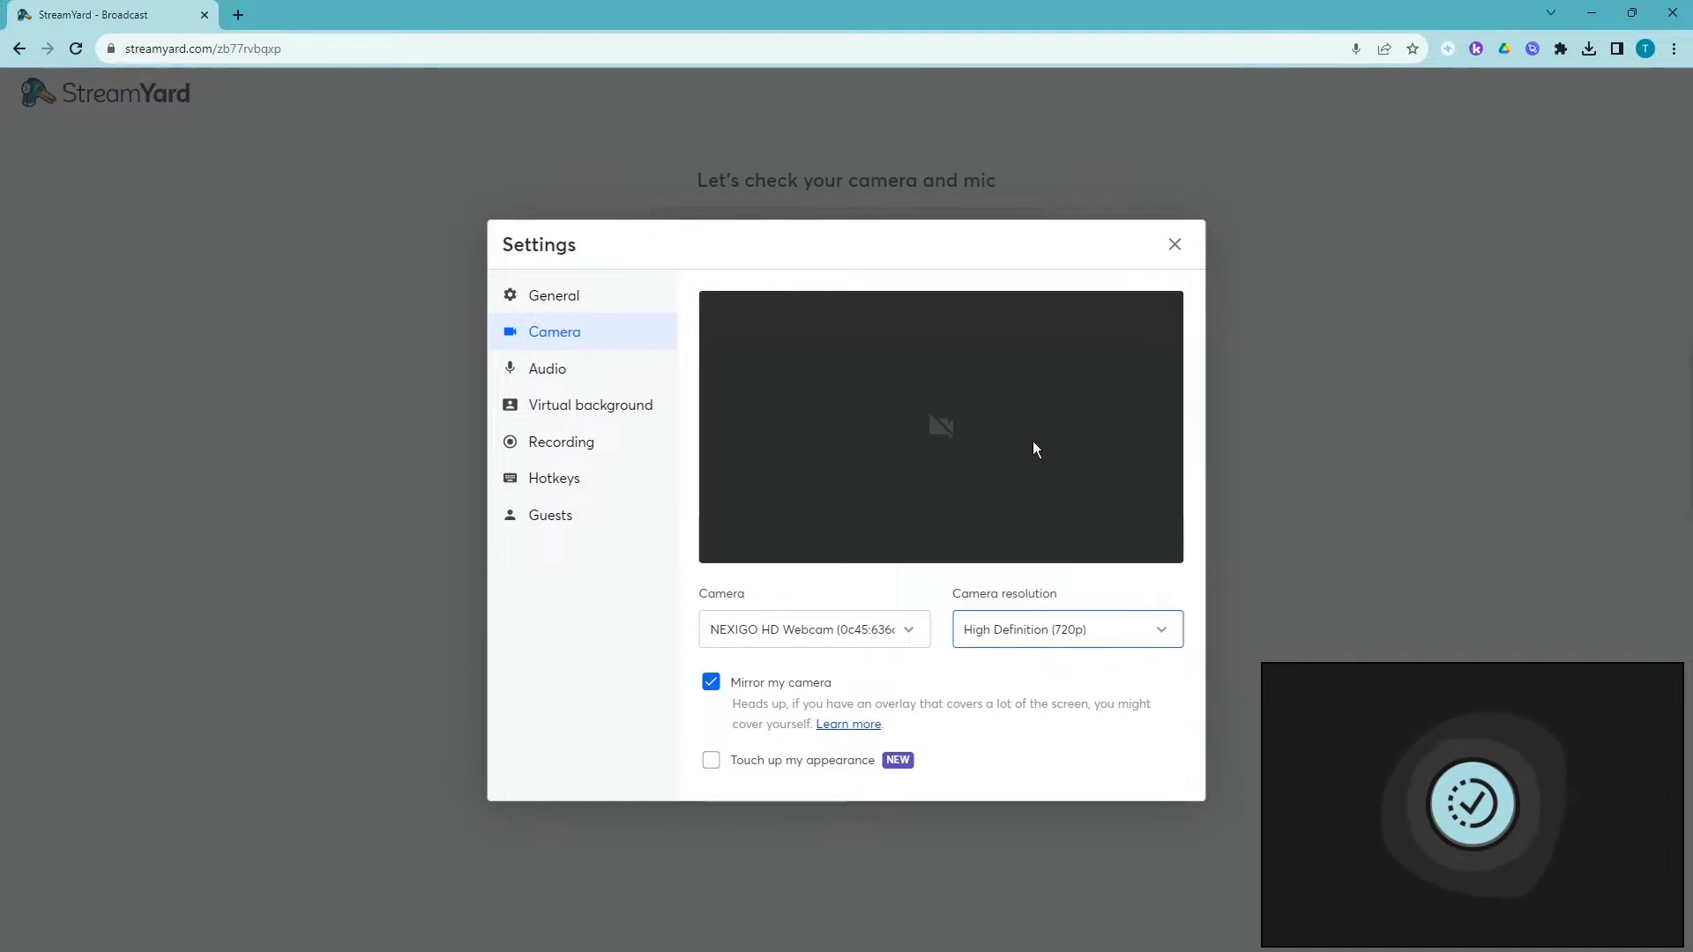
Apply the brick wall virtual background and reload the camera and mic check page.
left_click(591, 415)
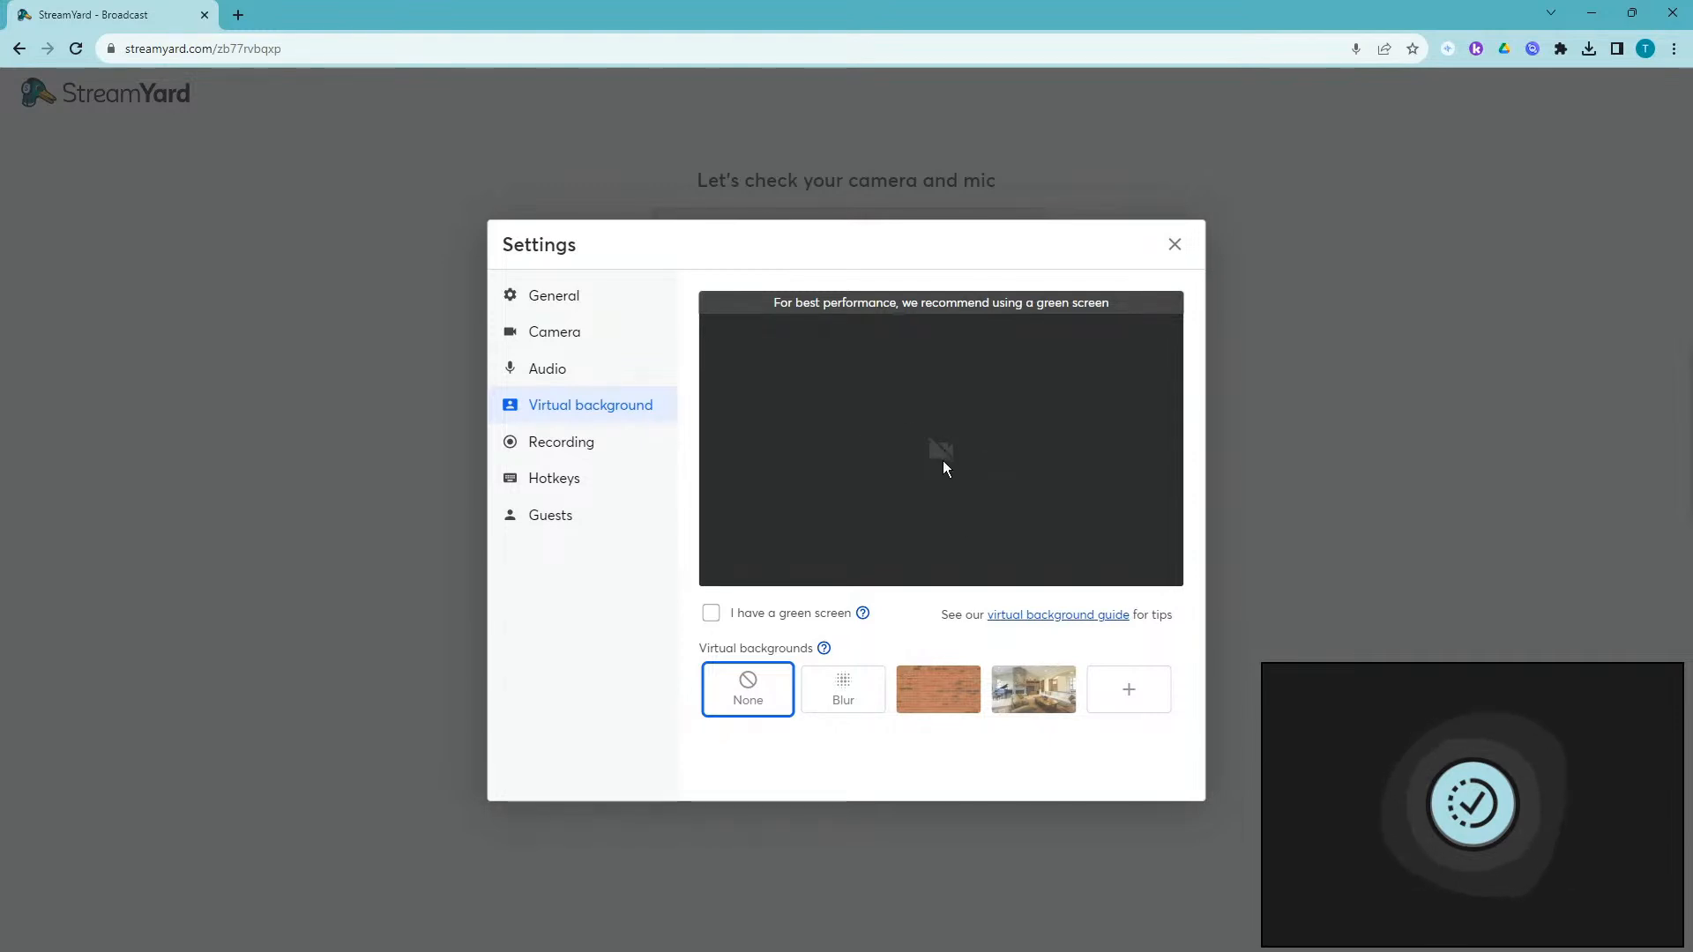
left_click(942, 684)
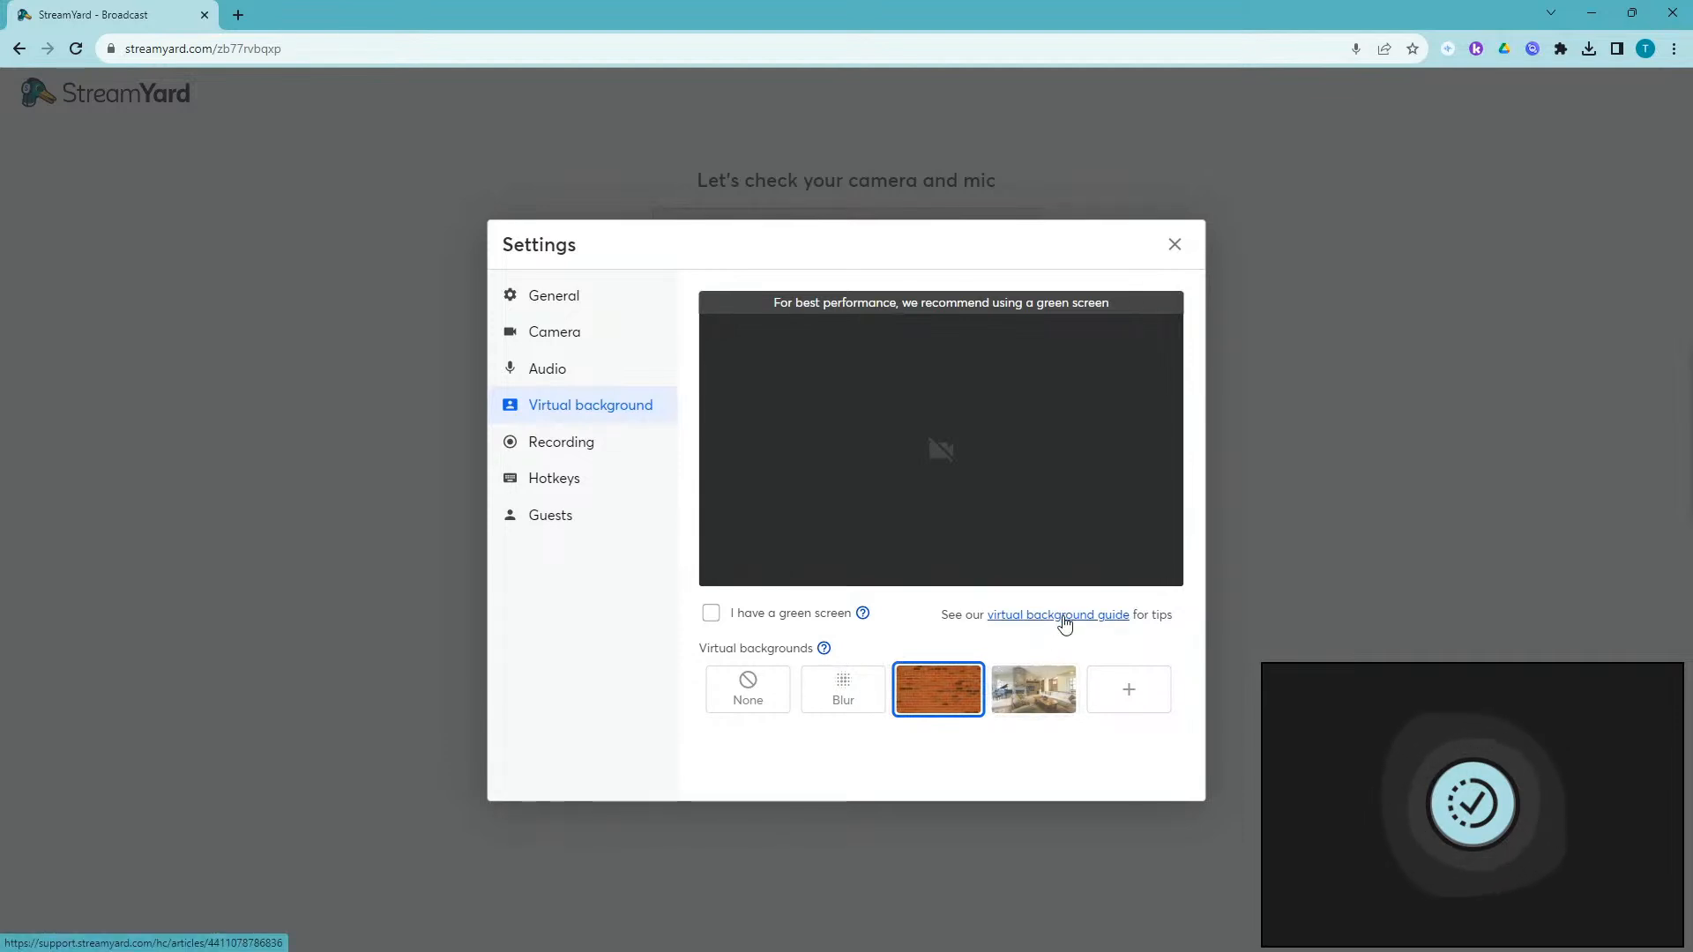
left_click(76, 49)
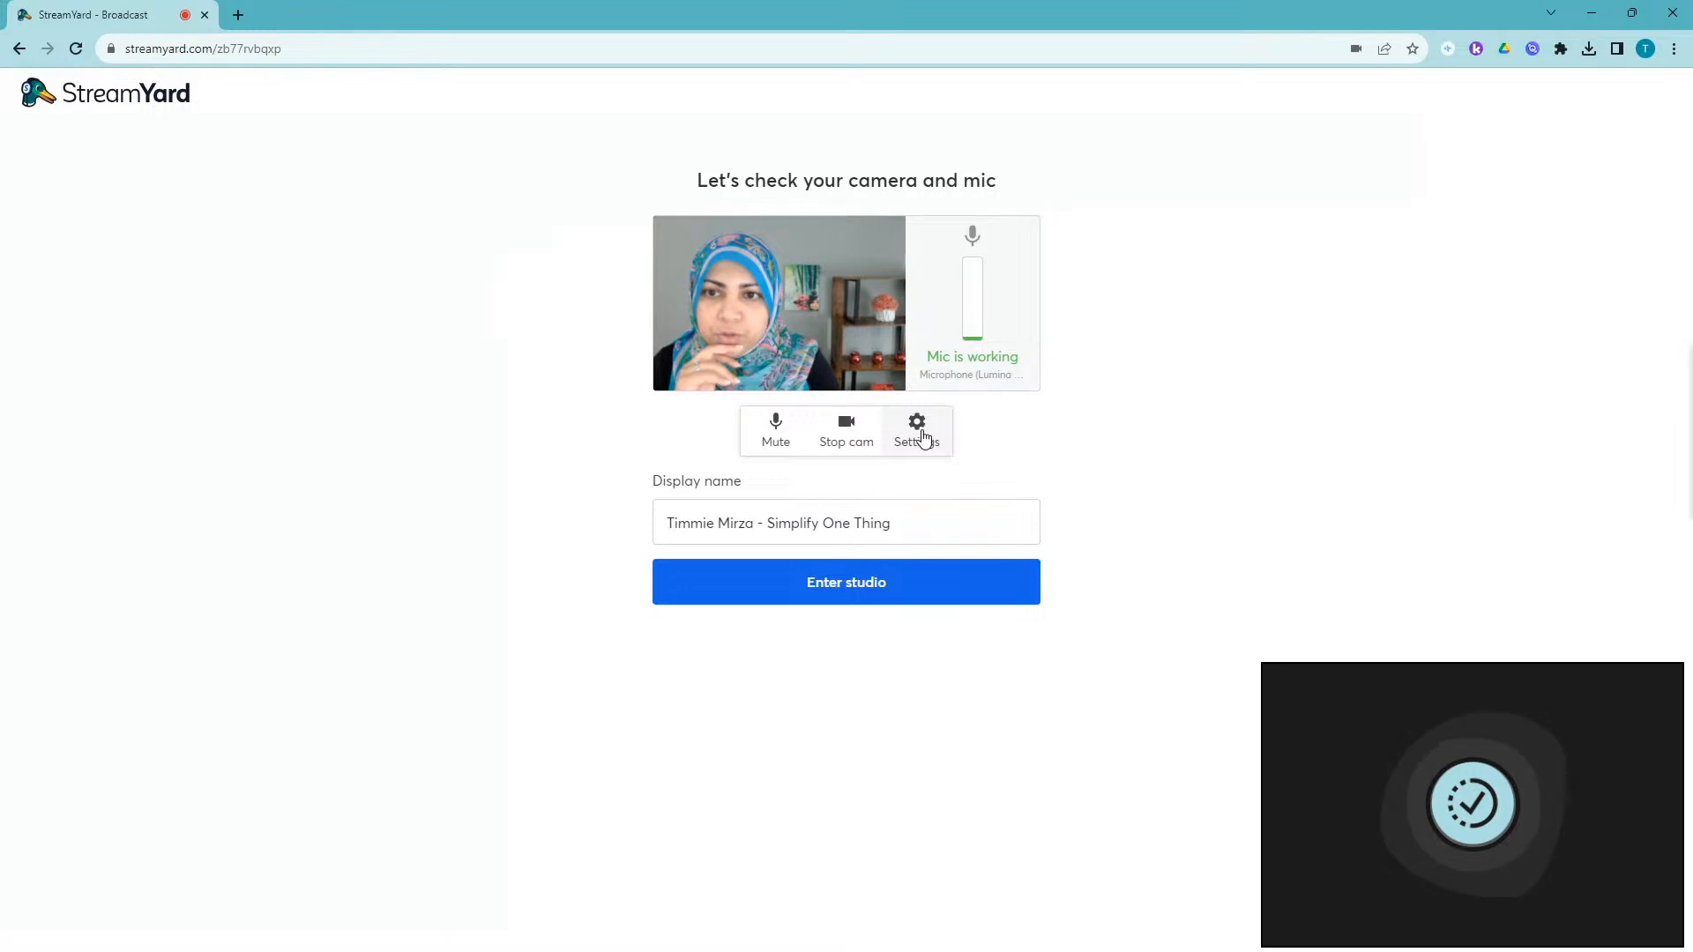
Reopen the studio settings and set the virtual background to Blur.
left_click(920, 435)
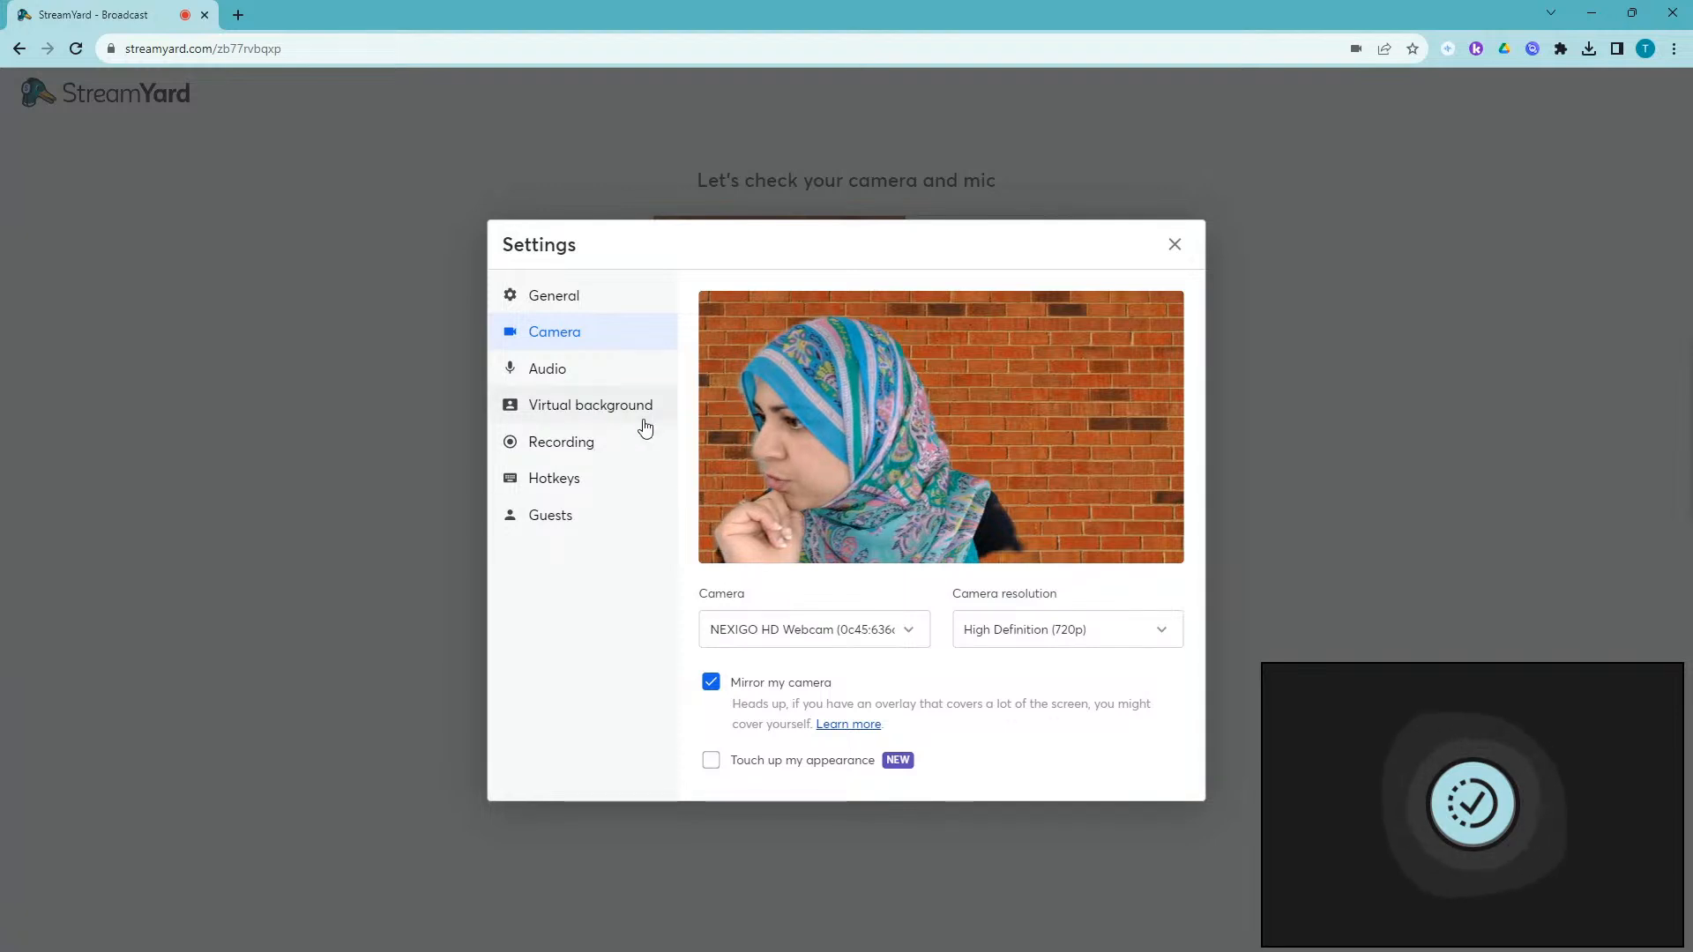
left_click(605, 405)
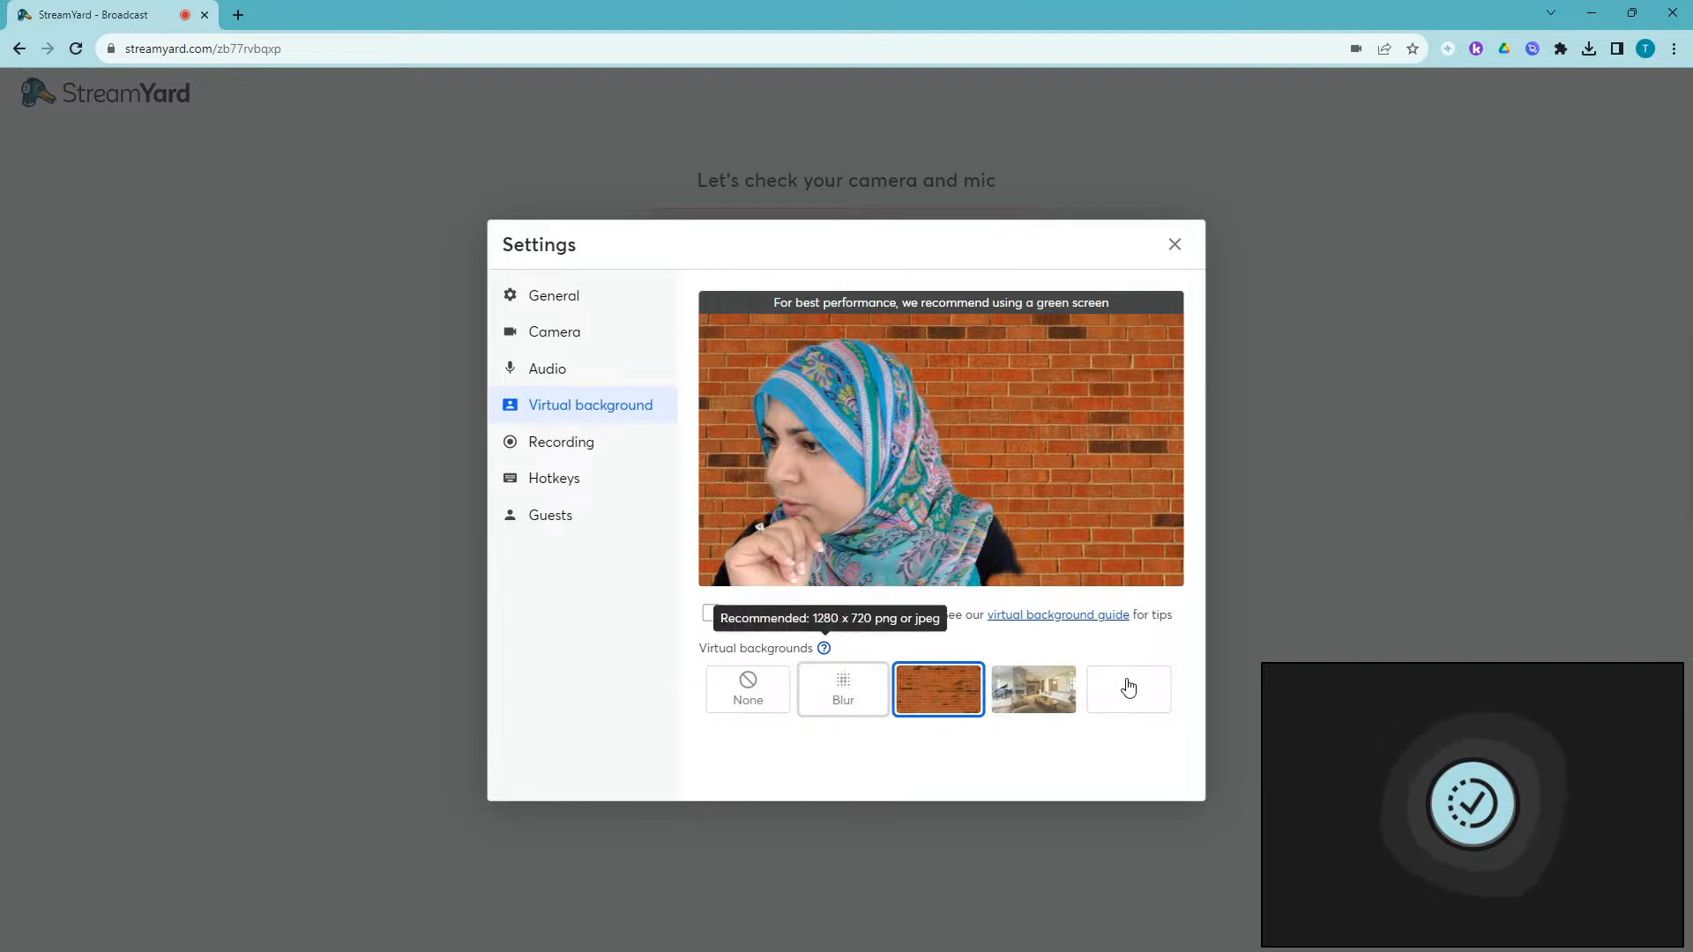
left_click(845, 695)
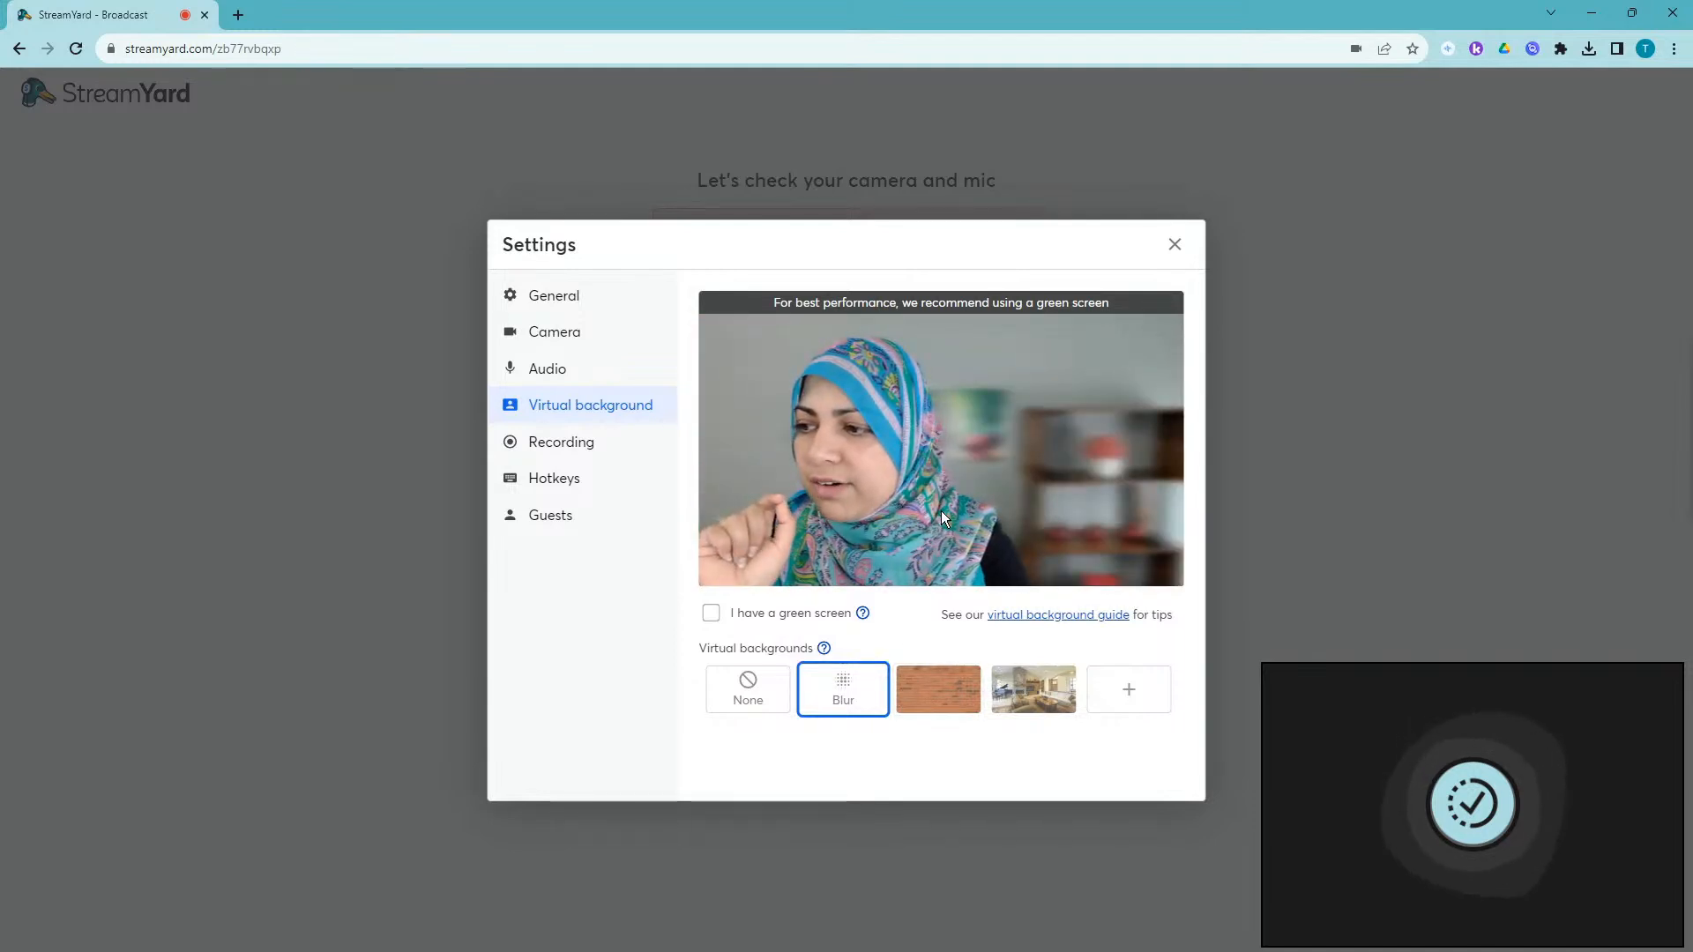
Check the audio settings, close the settings dialog and enter the broadcast studio.
left_click(550, 372)
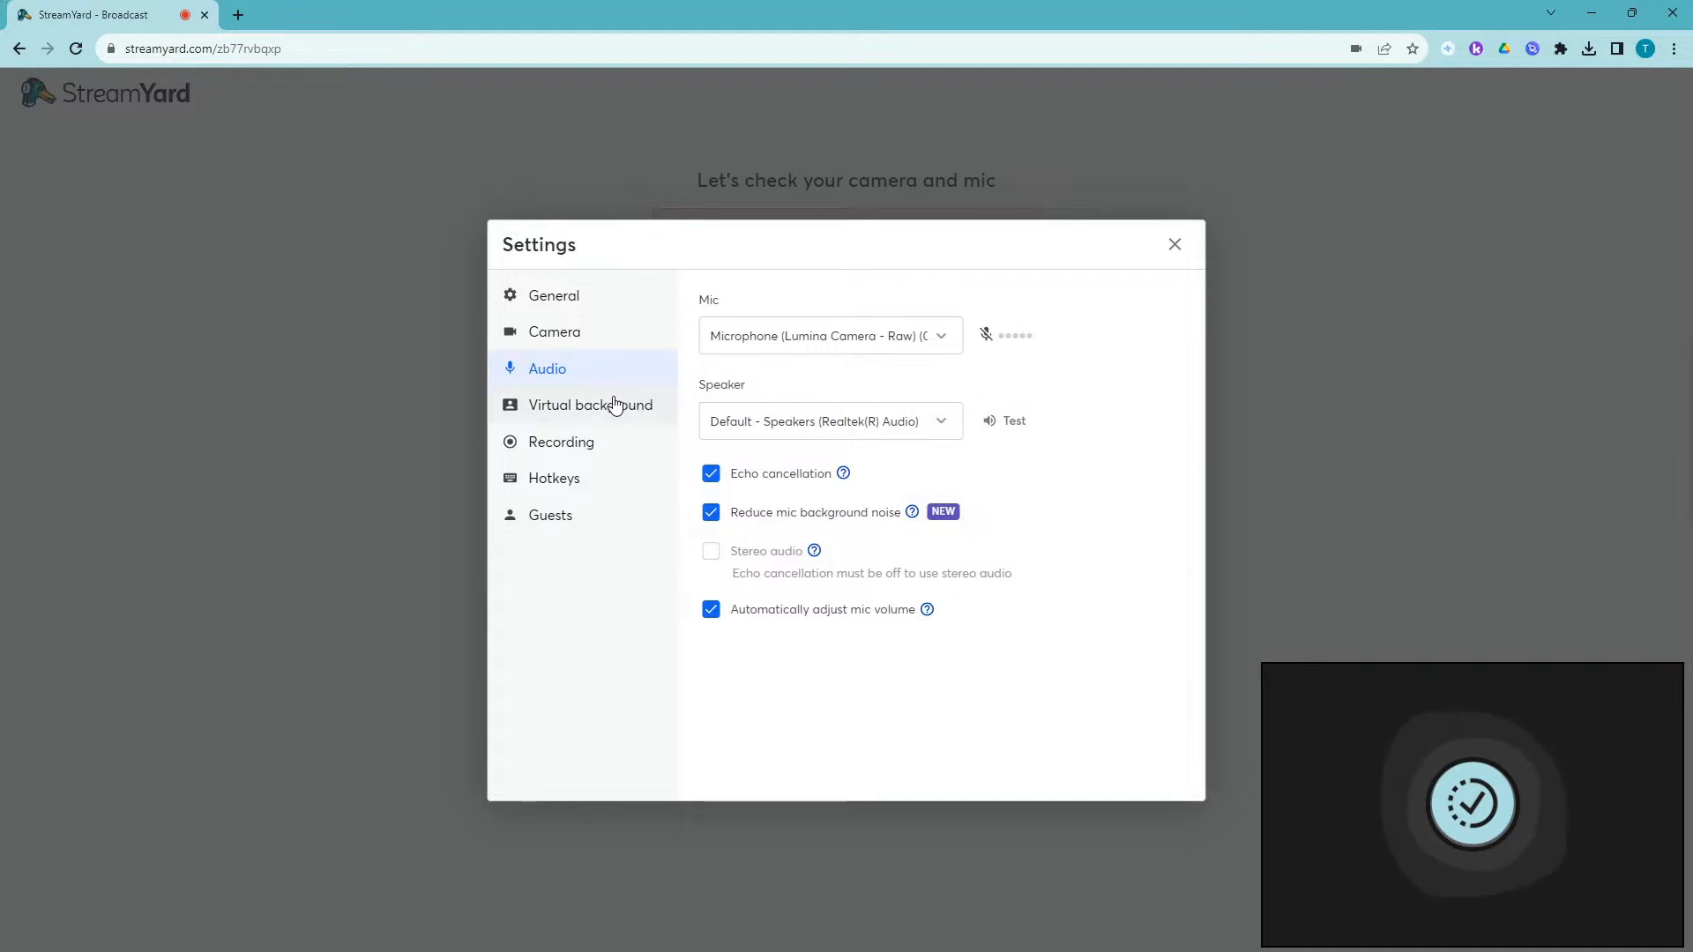
left_click(1173, 246)
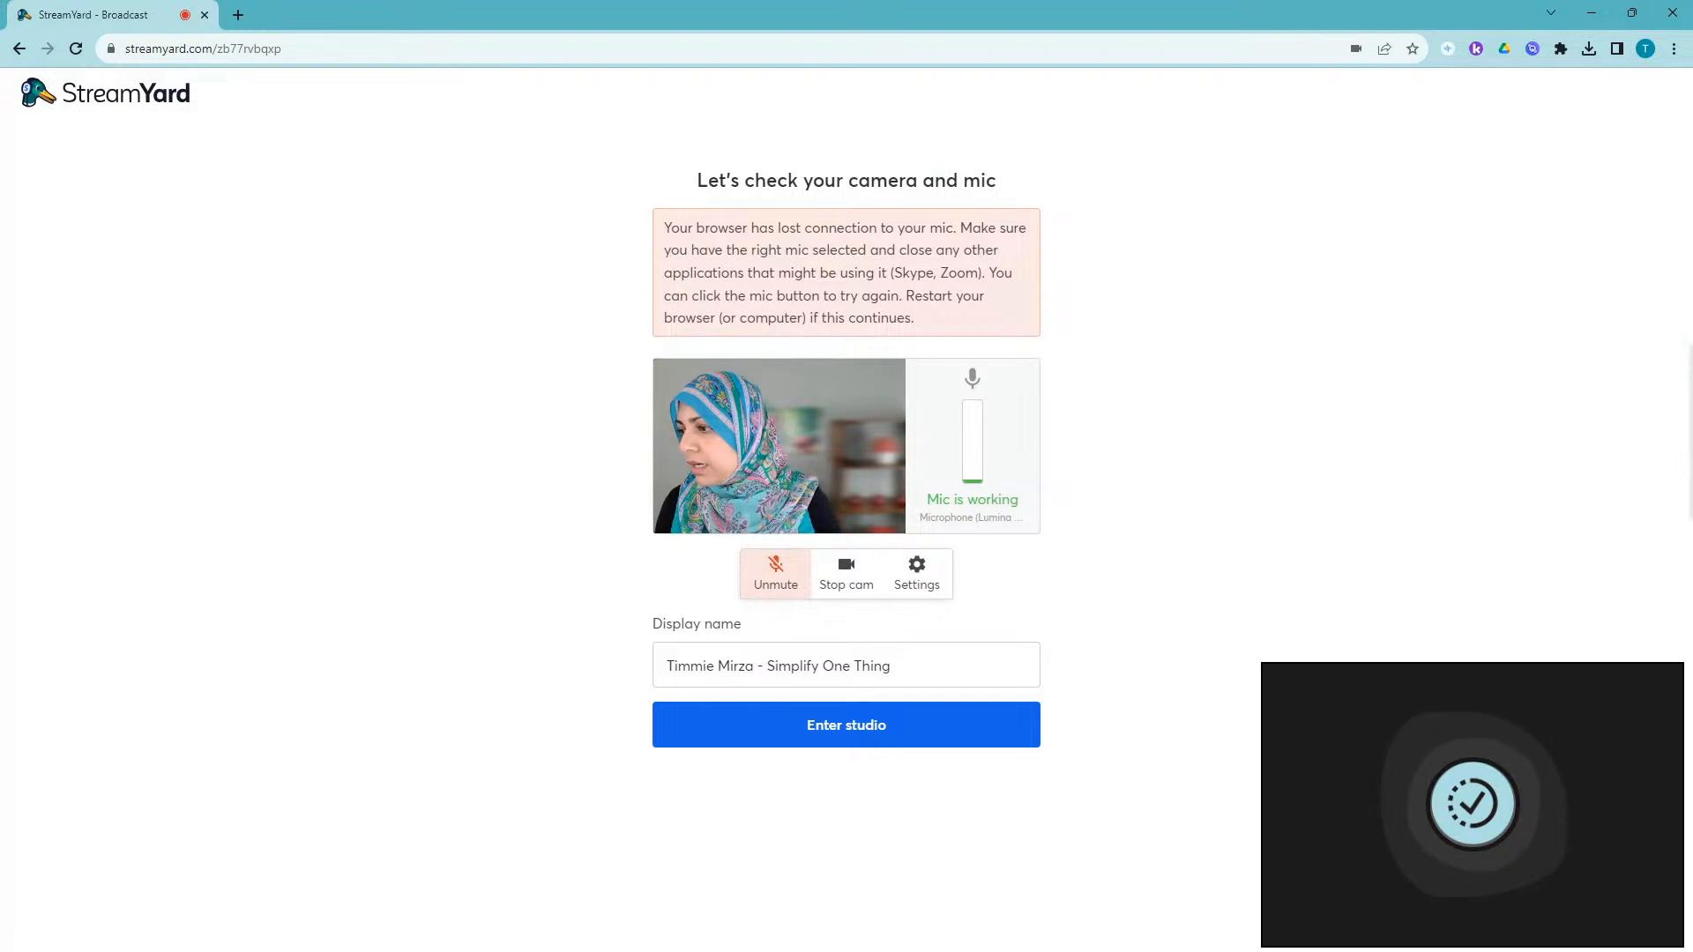
left_click(871, 744)
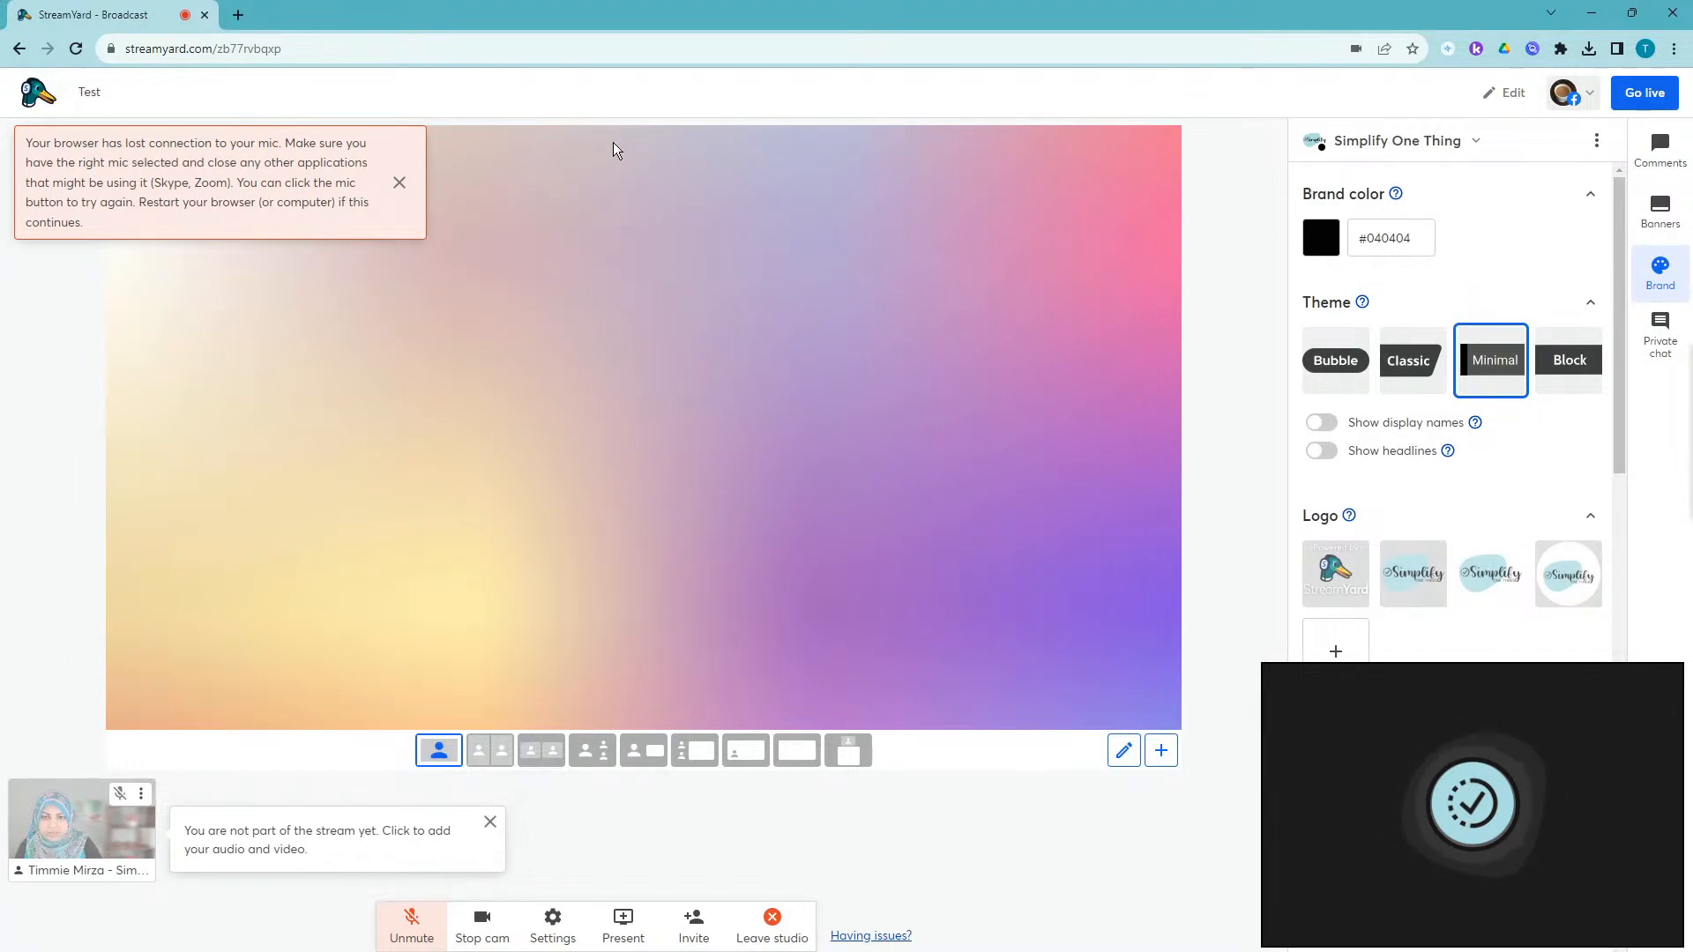
Dismiss the lost microphone connection warning and add the host's camera feed to the stream.
left_click(399, 183)
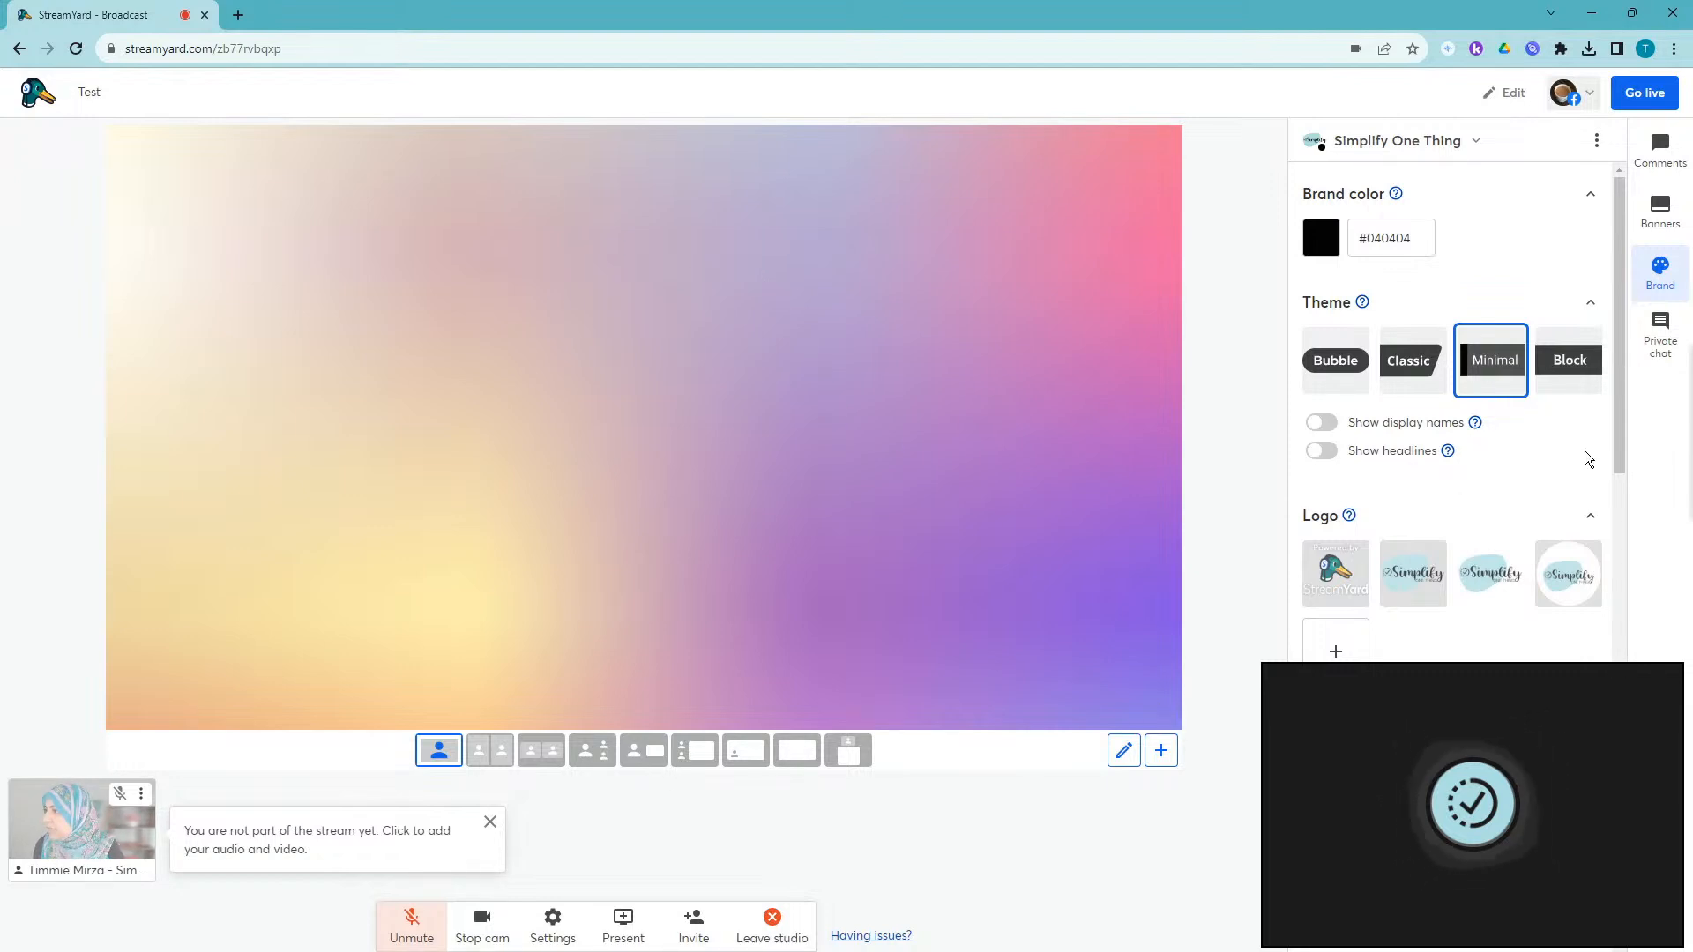
scroll(1619, 455, "down", 10)
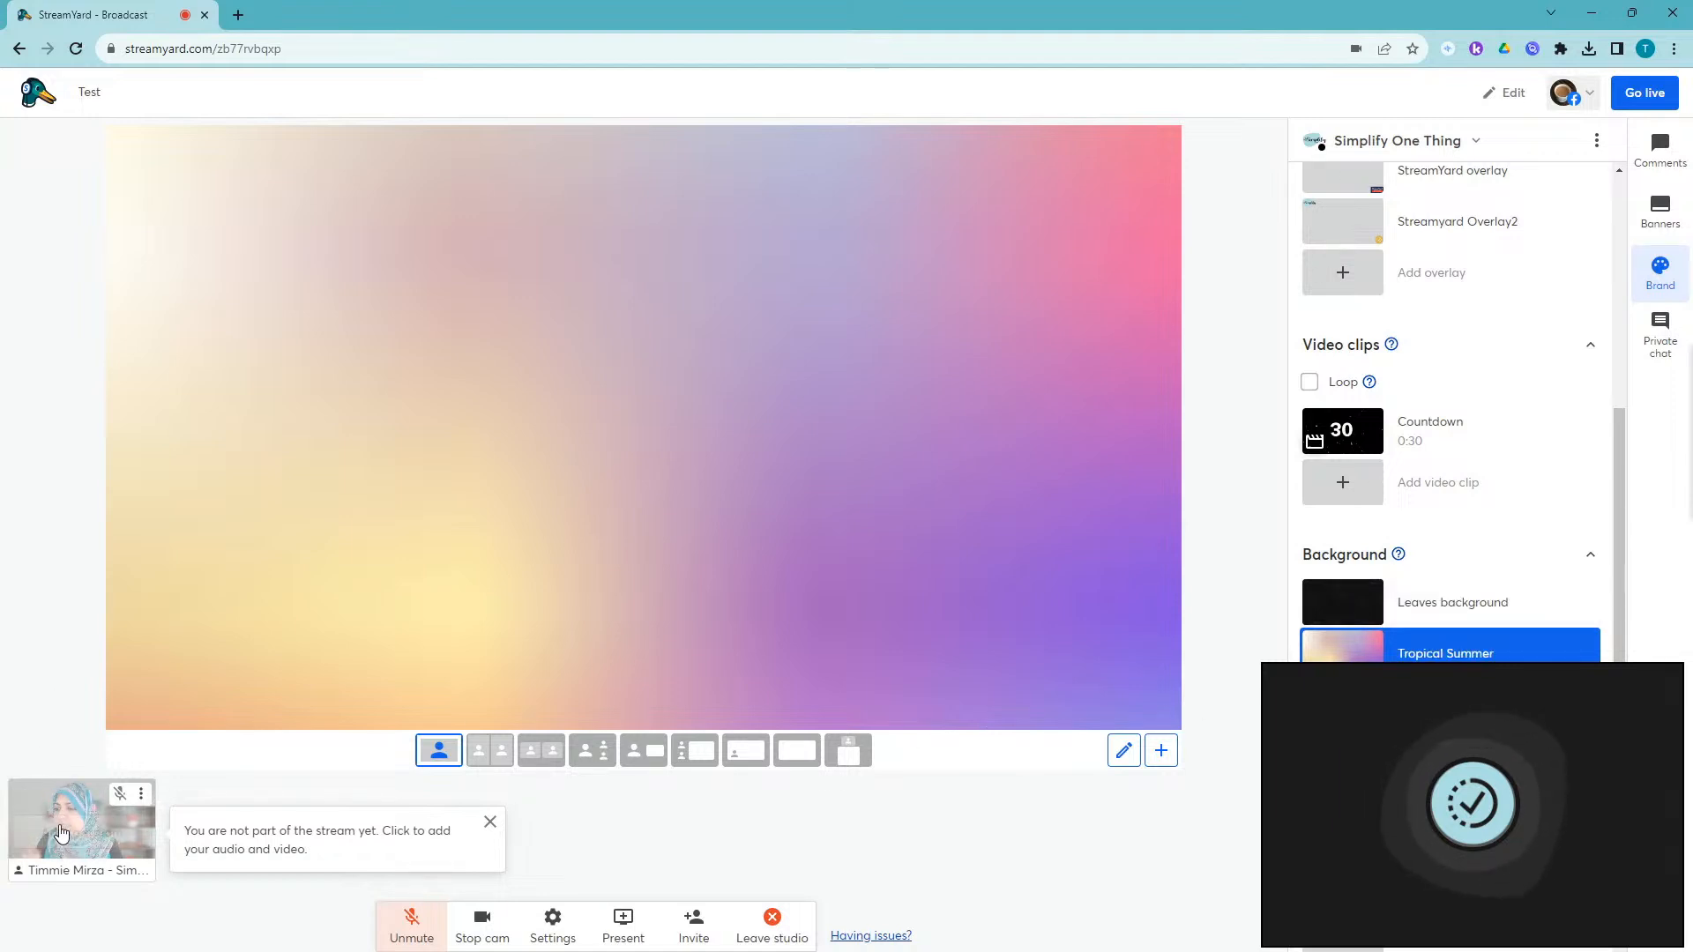
left_click(75, 851)
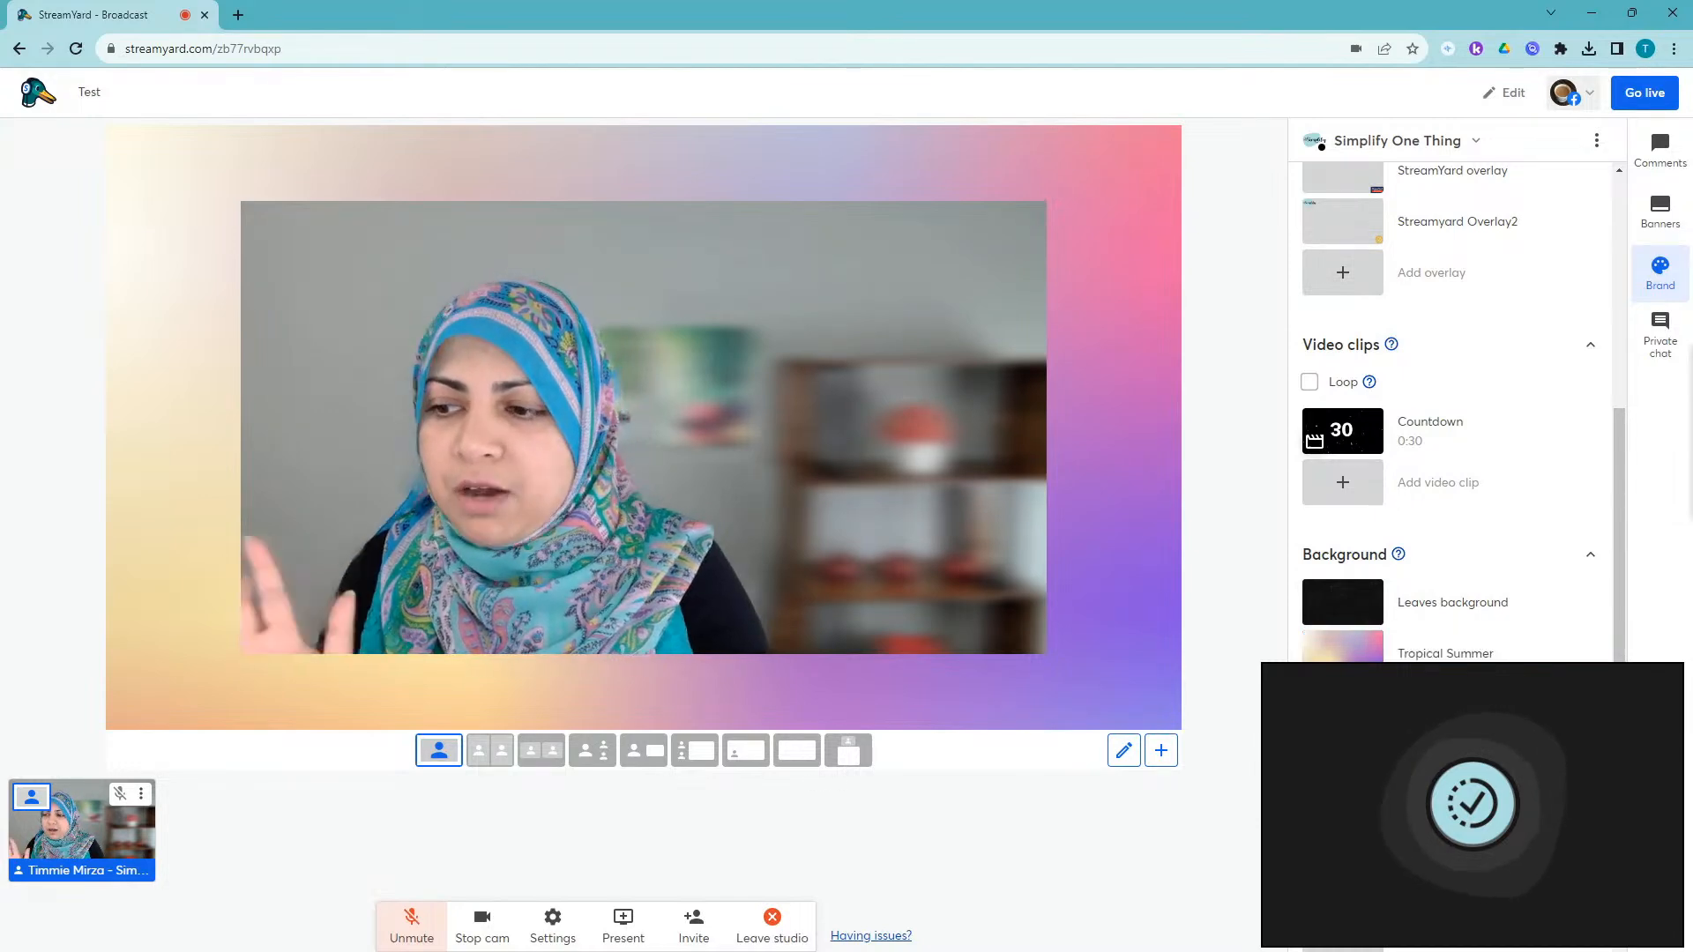
Apply the Blue Aesthetic Watercolor background and show the round Simplify logo on the stream.
left_click(1343, 704)
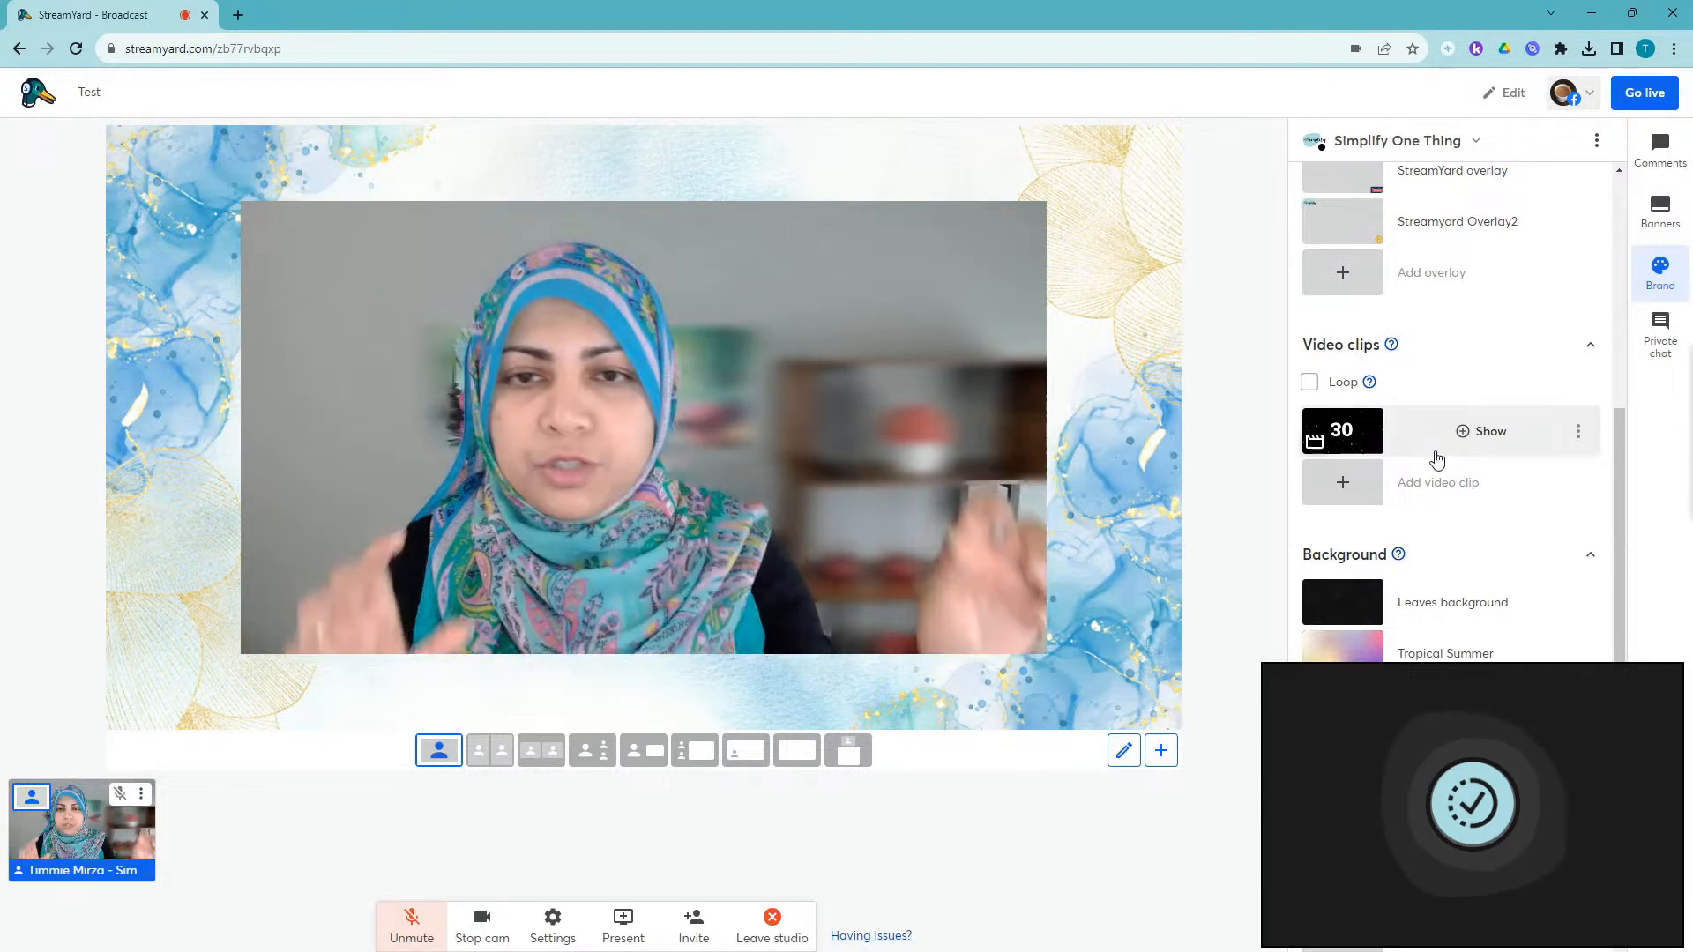
scroll(1617, 459, "up", 5)
scroll(1617, 453, "up", 2)
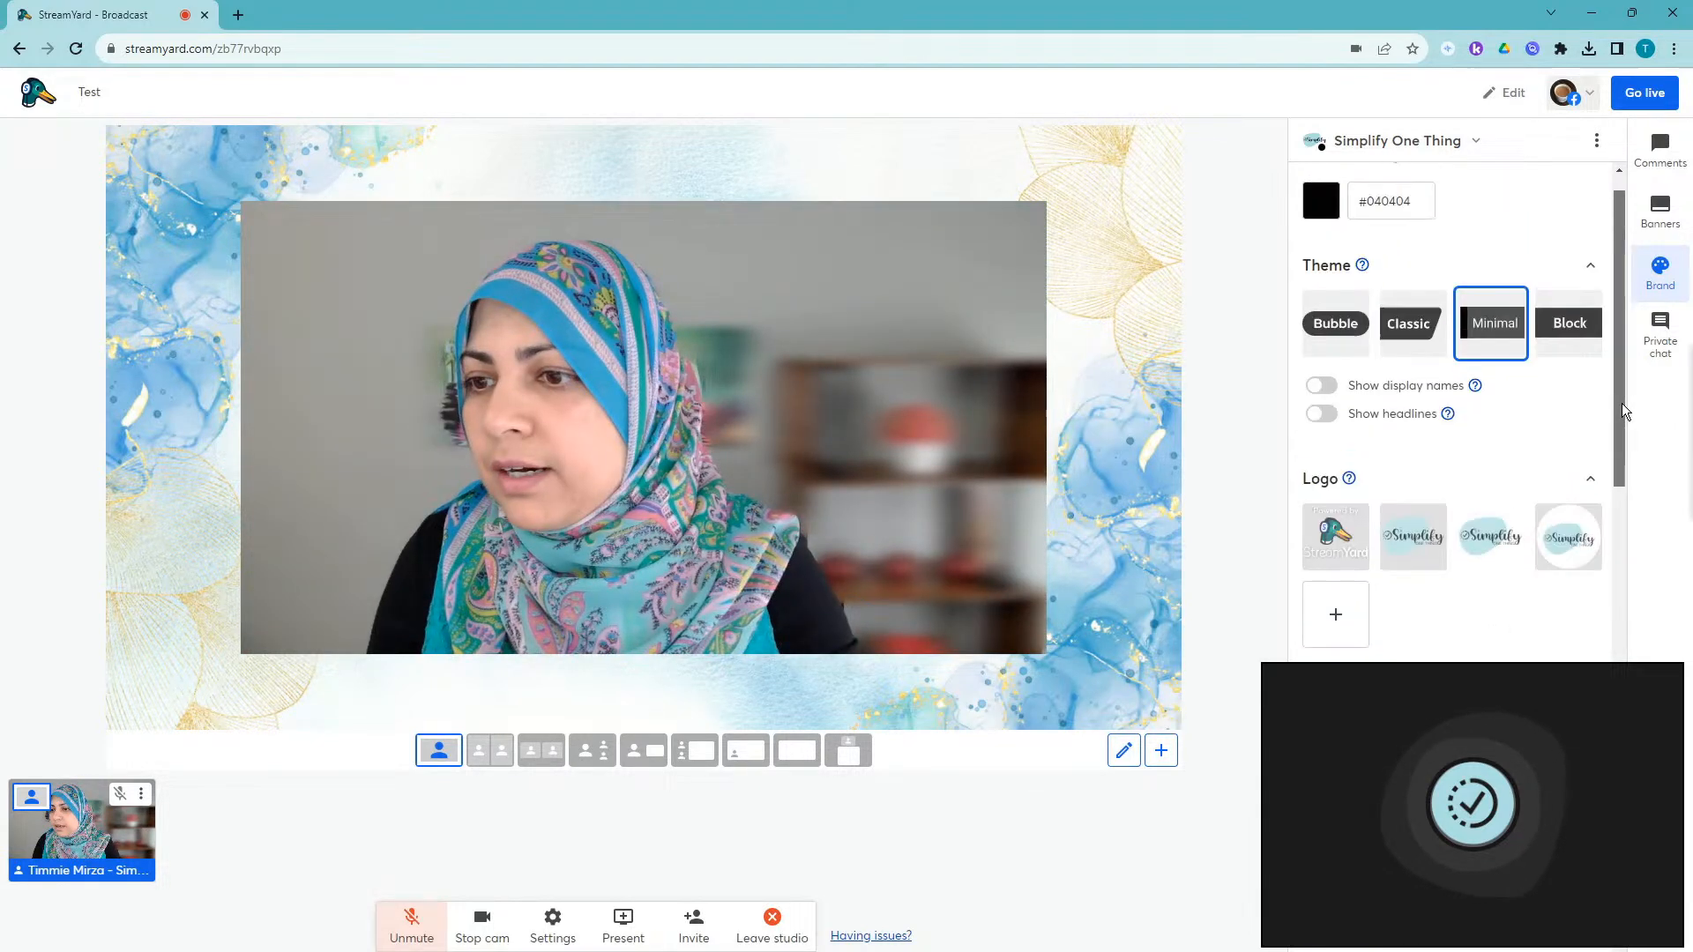
left_click(1490, 539)
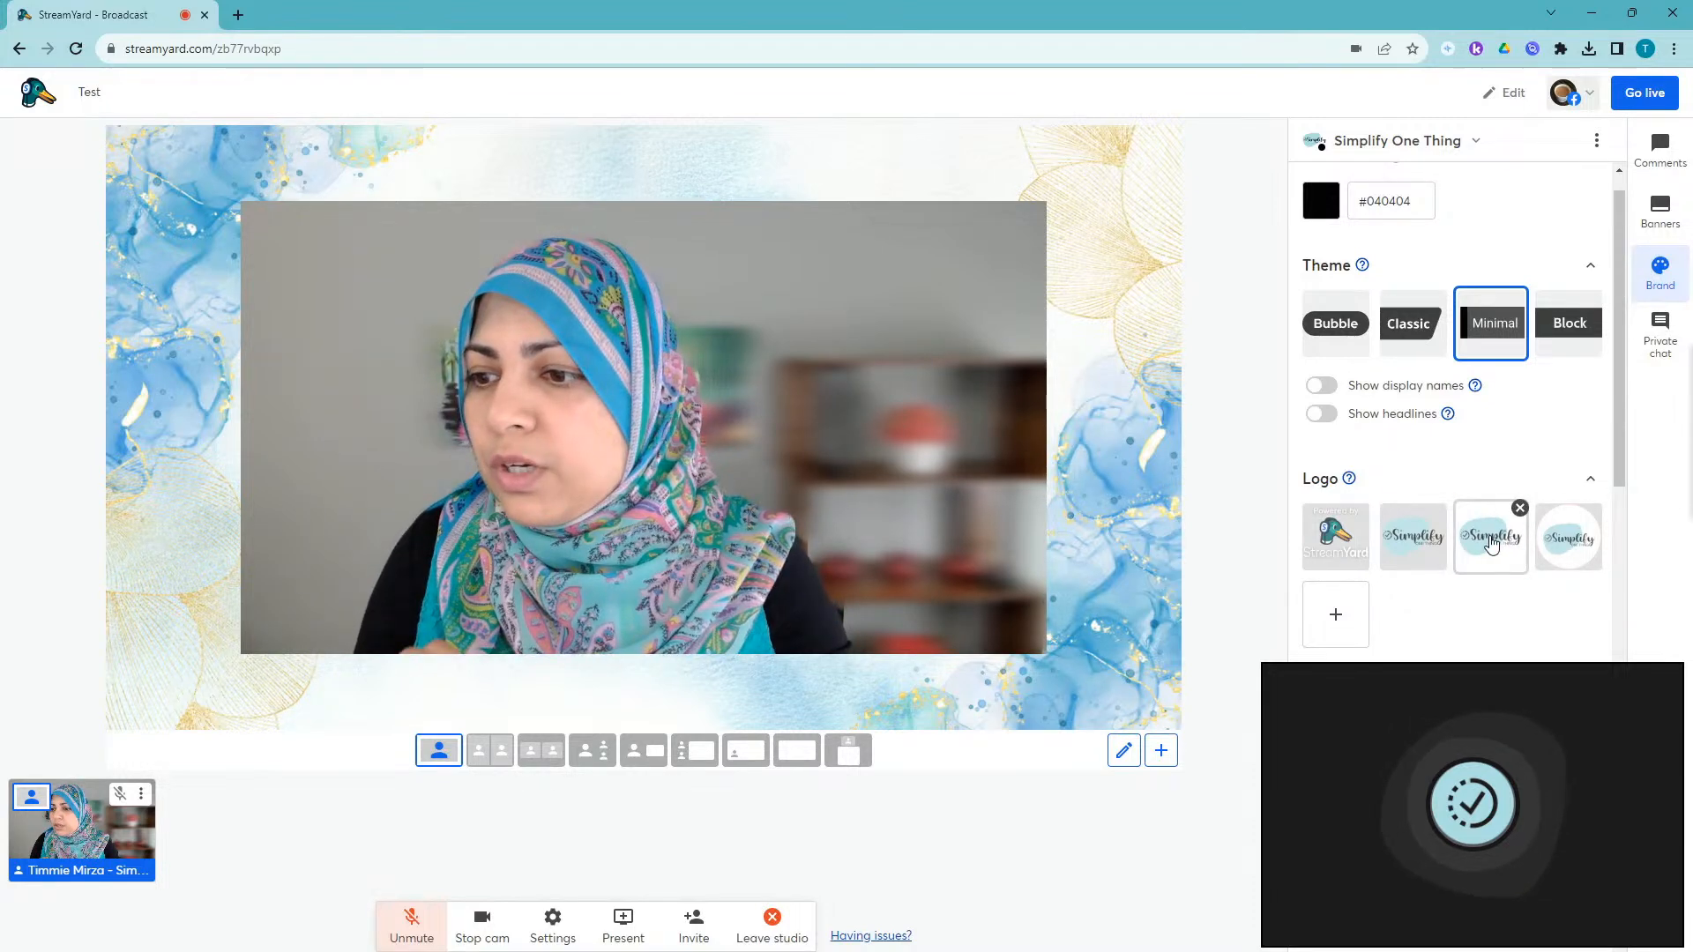
left_click(1492, 545)
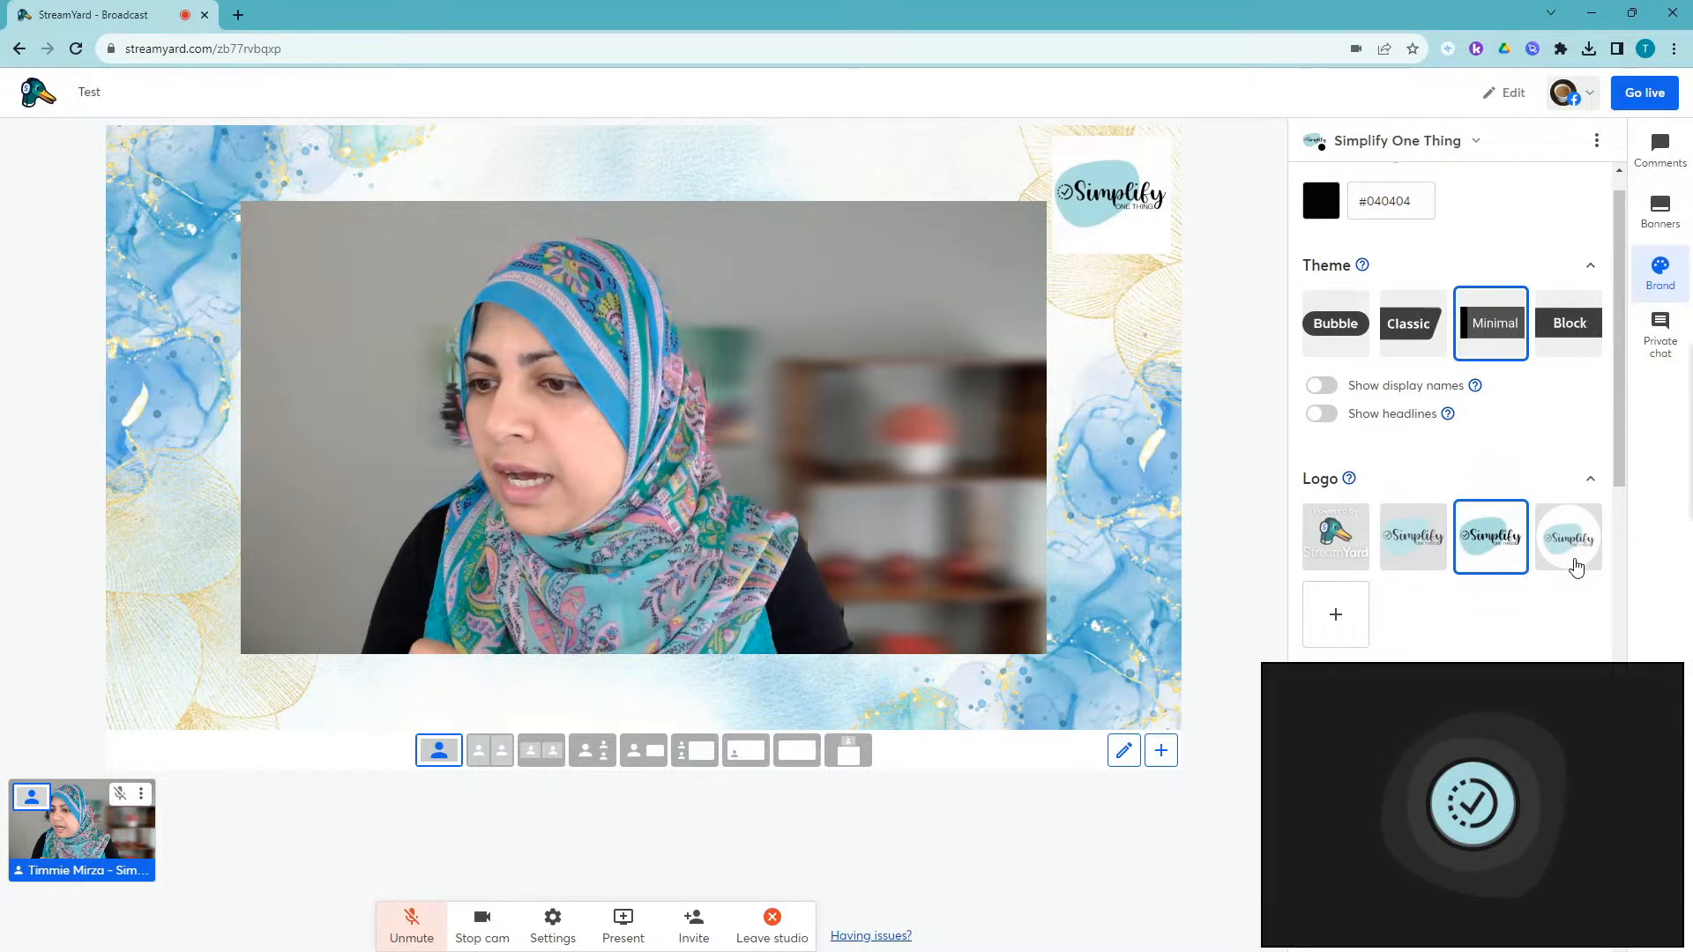
left_click(1575, 567)
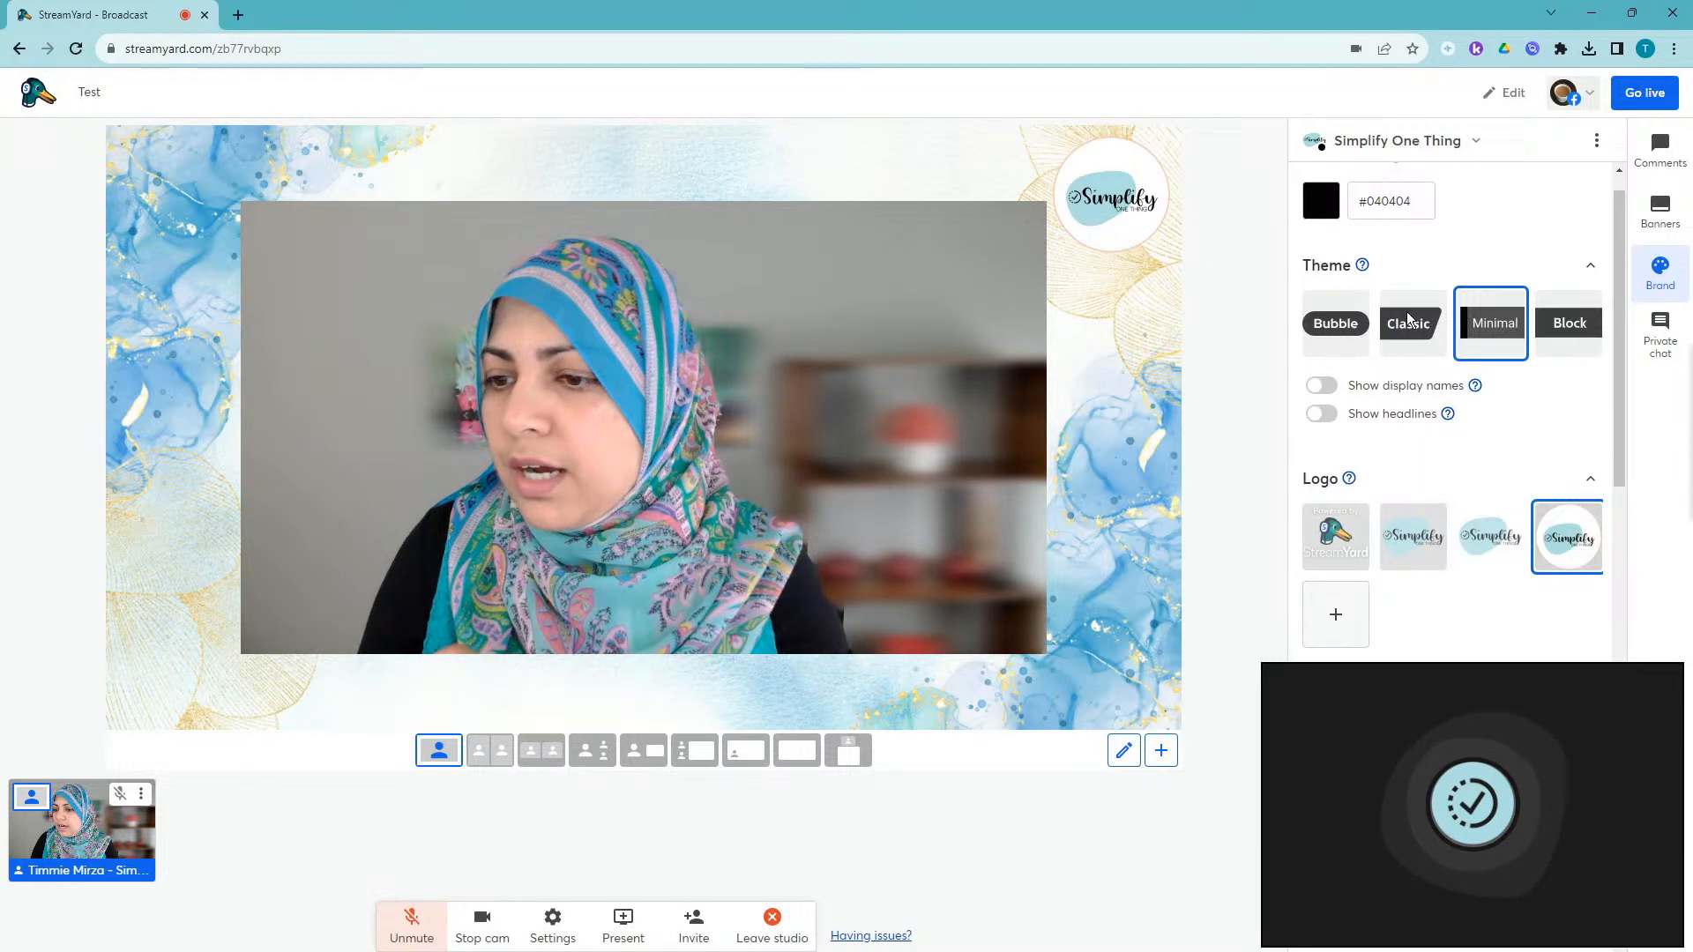
Turn on display names and switch the stream background to Leaves background.
left_click(1321, 386)
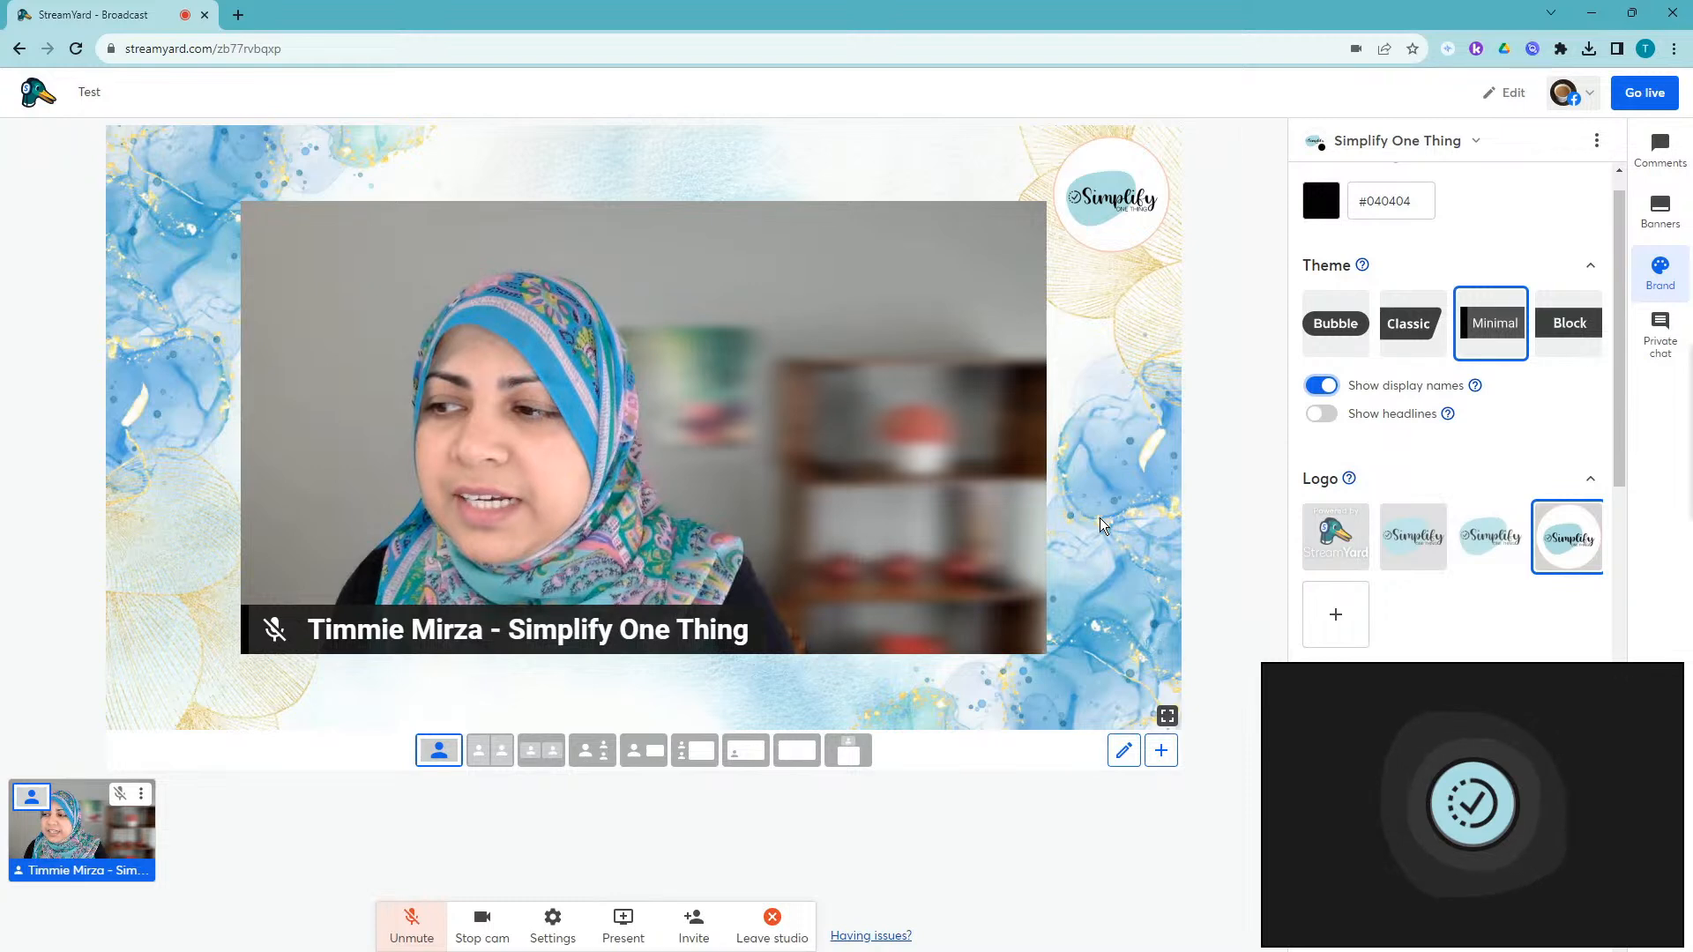
scroll(1616, 510, "down", 4)
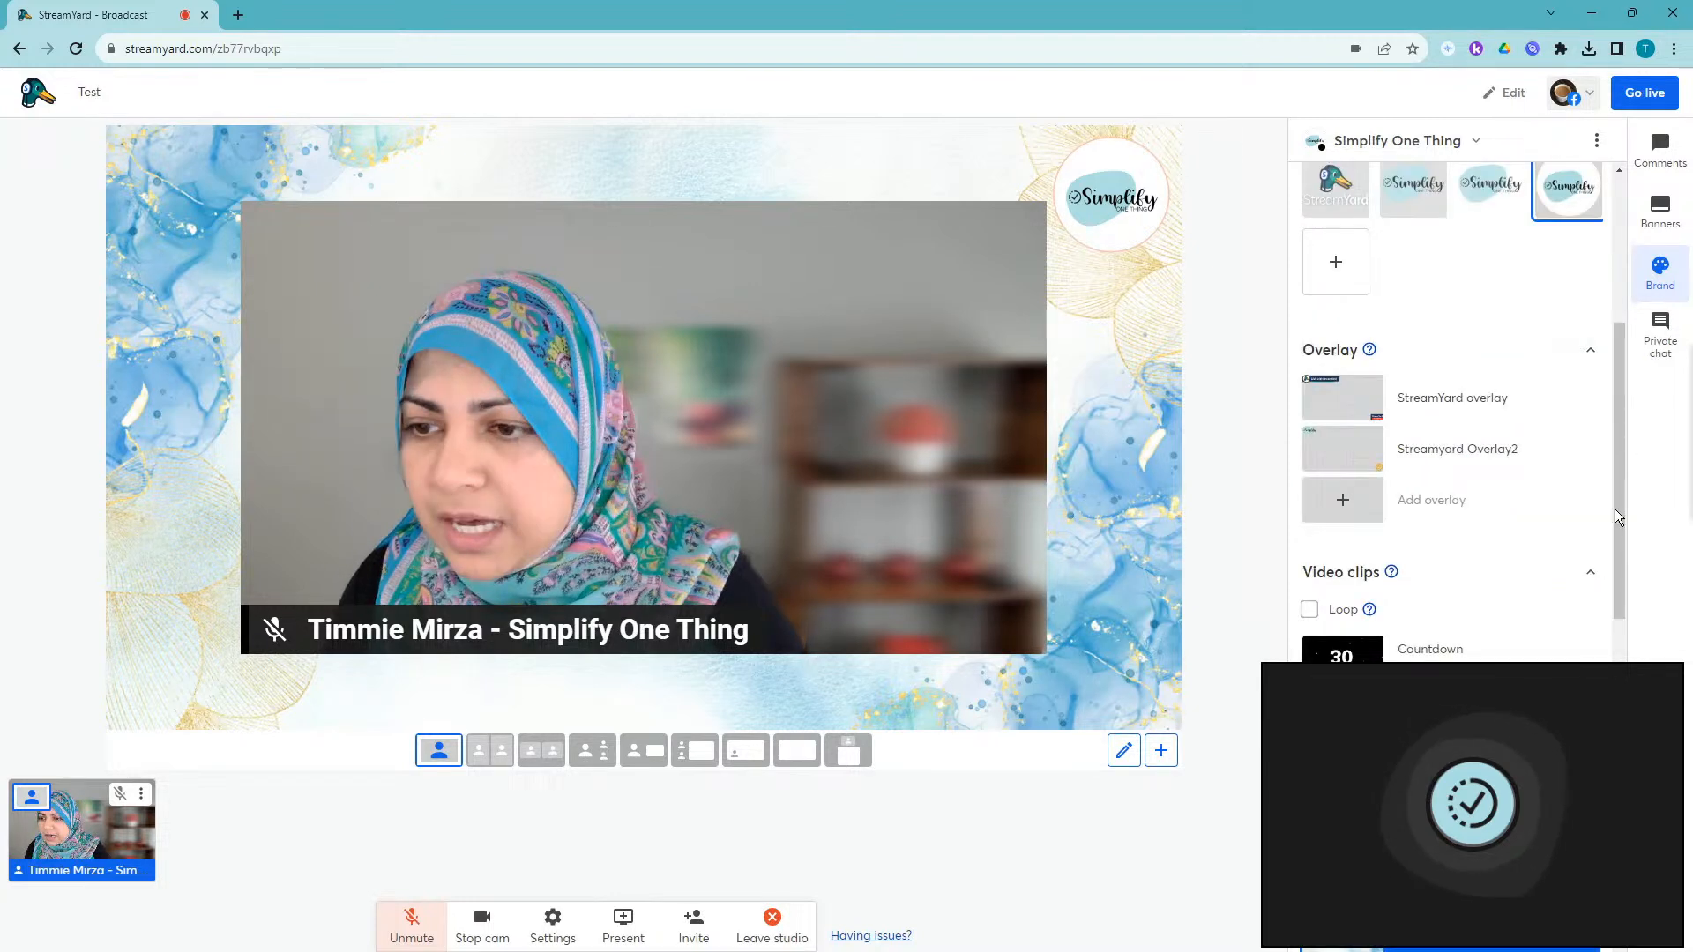
scroll(1358, 599, "down", 4)
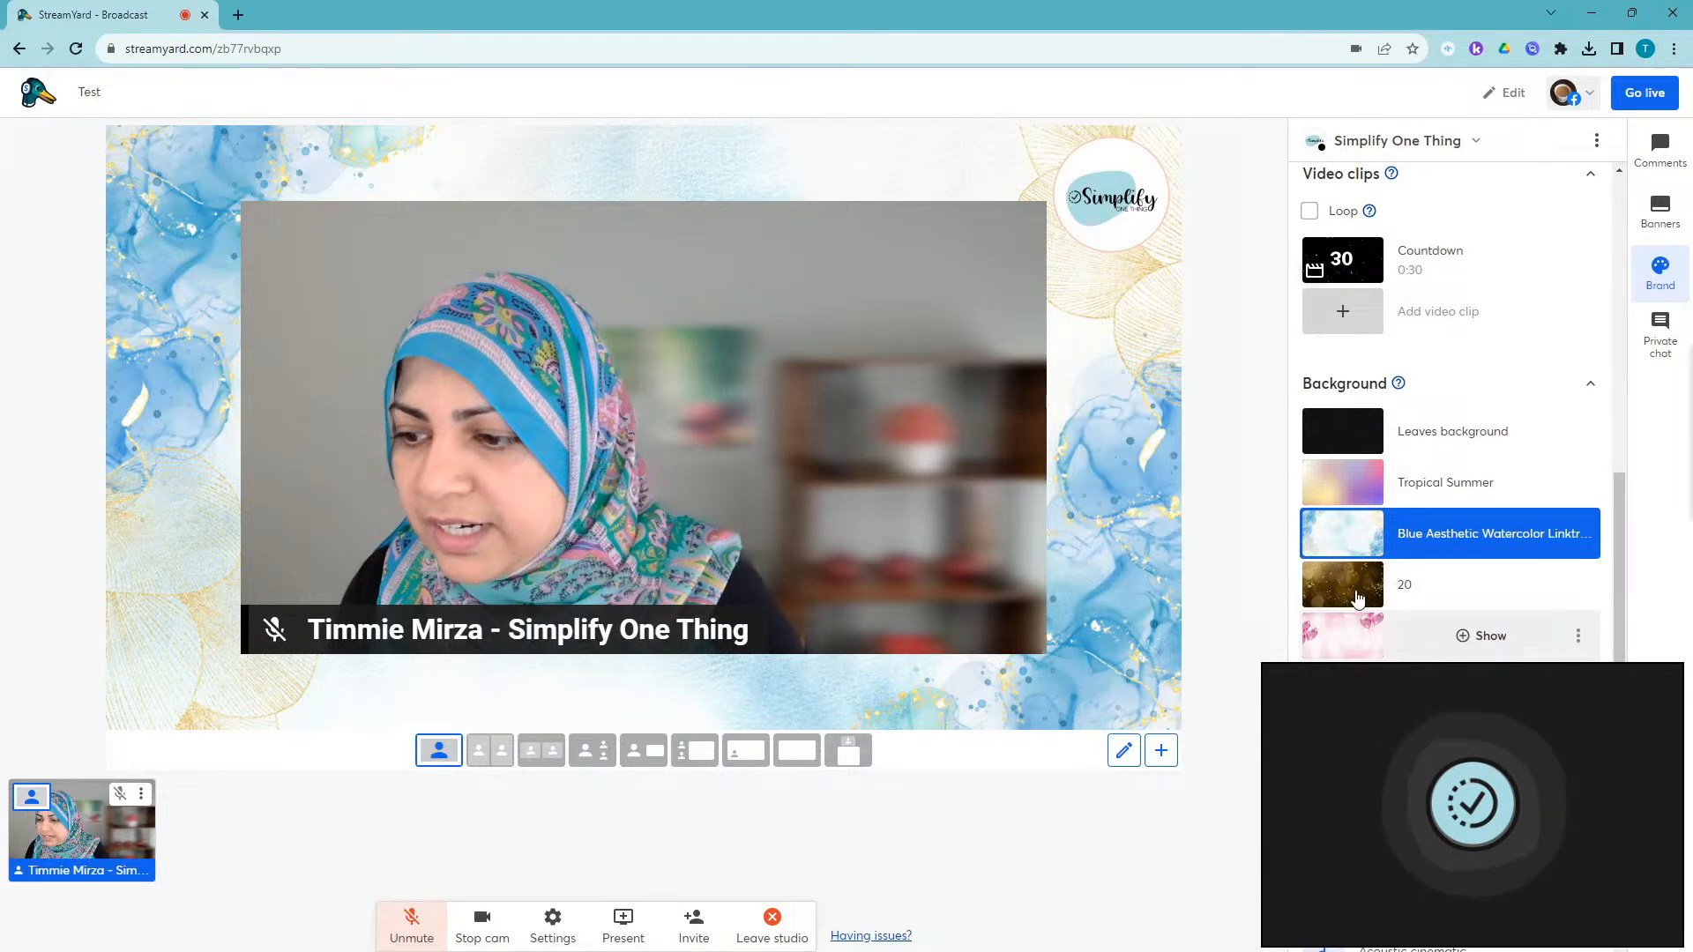
left_click(1345, 450)
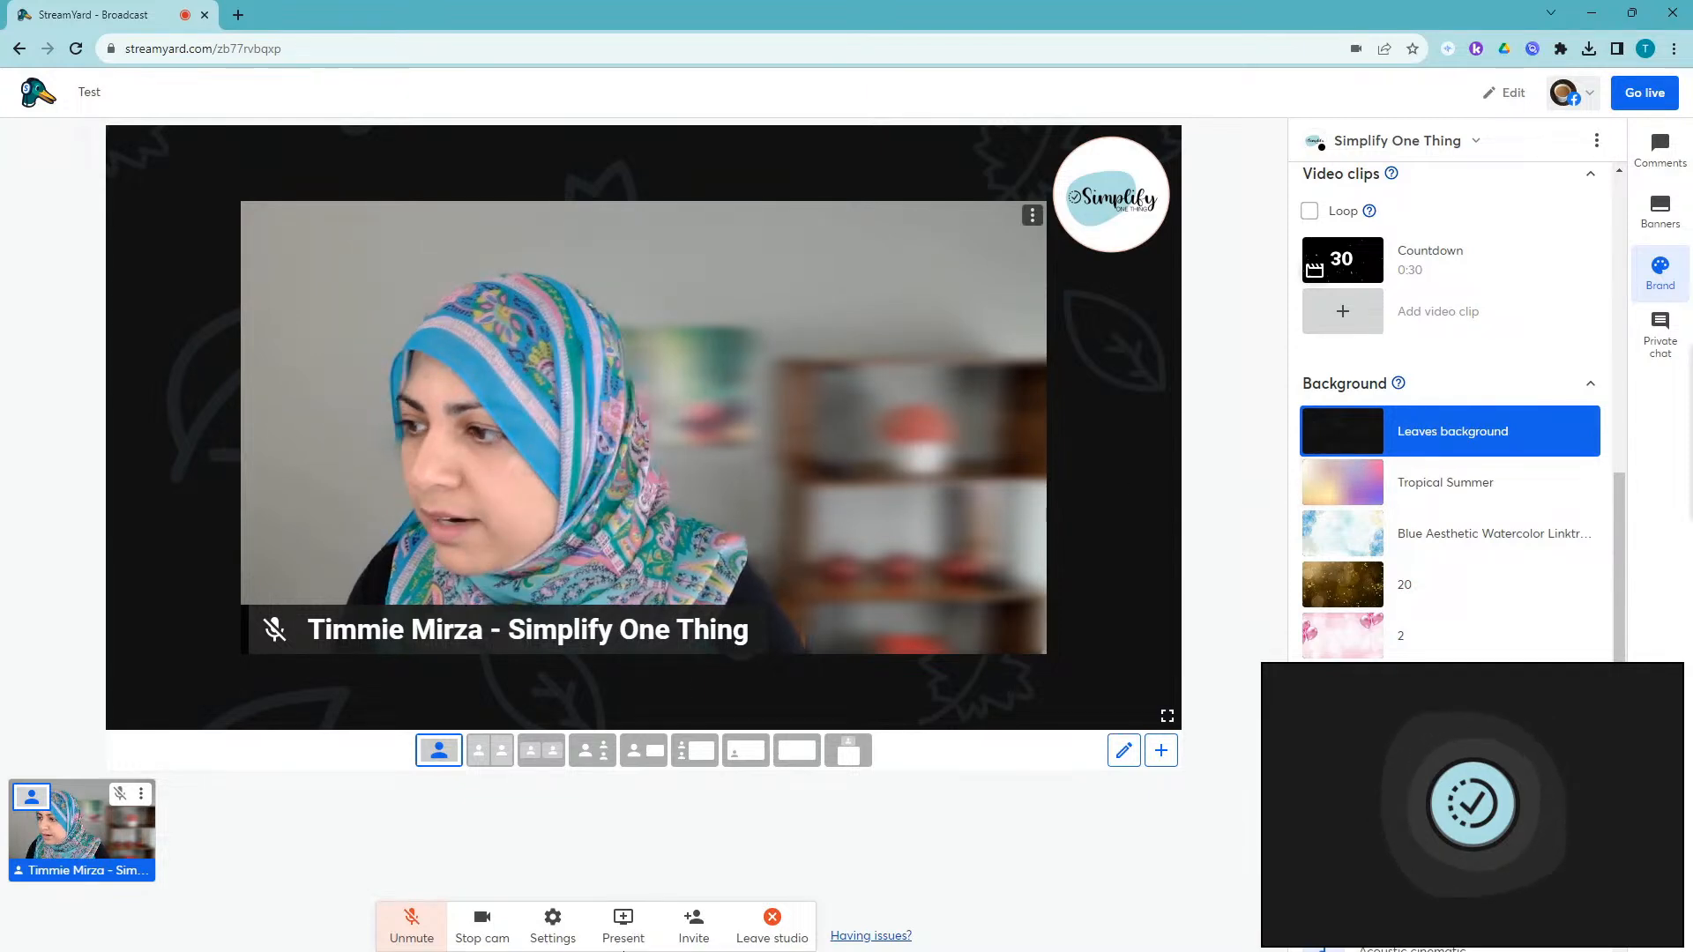
Review the tab, window and entire-screen sharing sources, and share the entire Screen 1 without system audio.
left_click(616, 927)
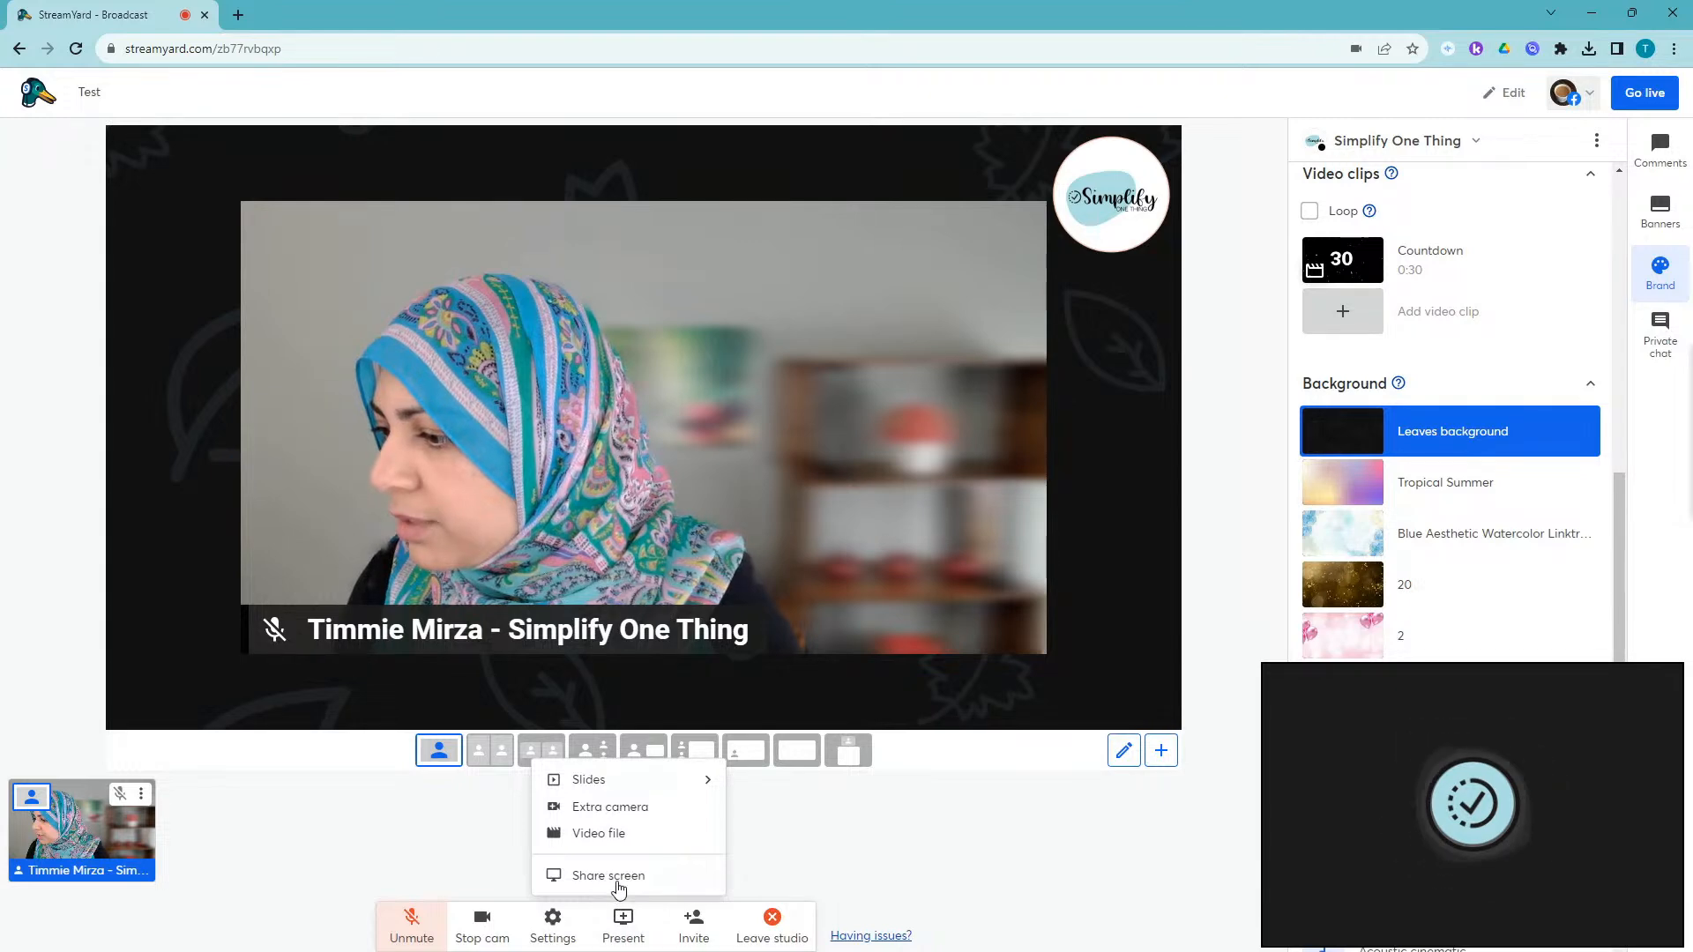
left_click(635, 887)
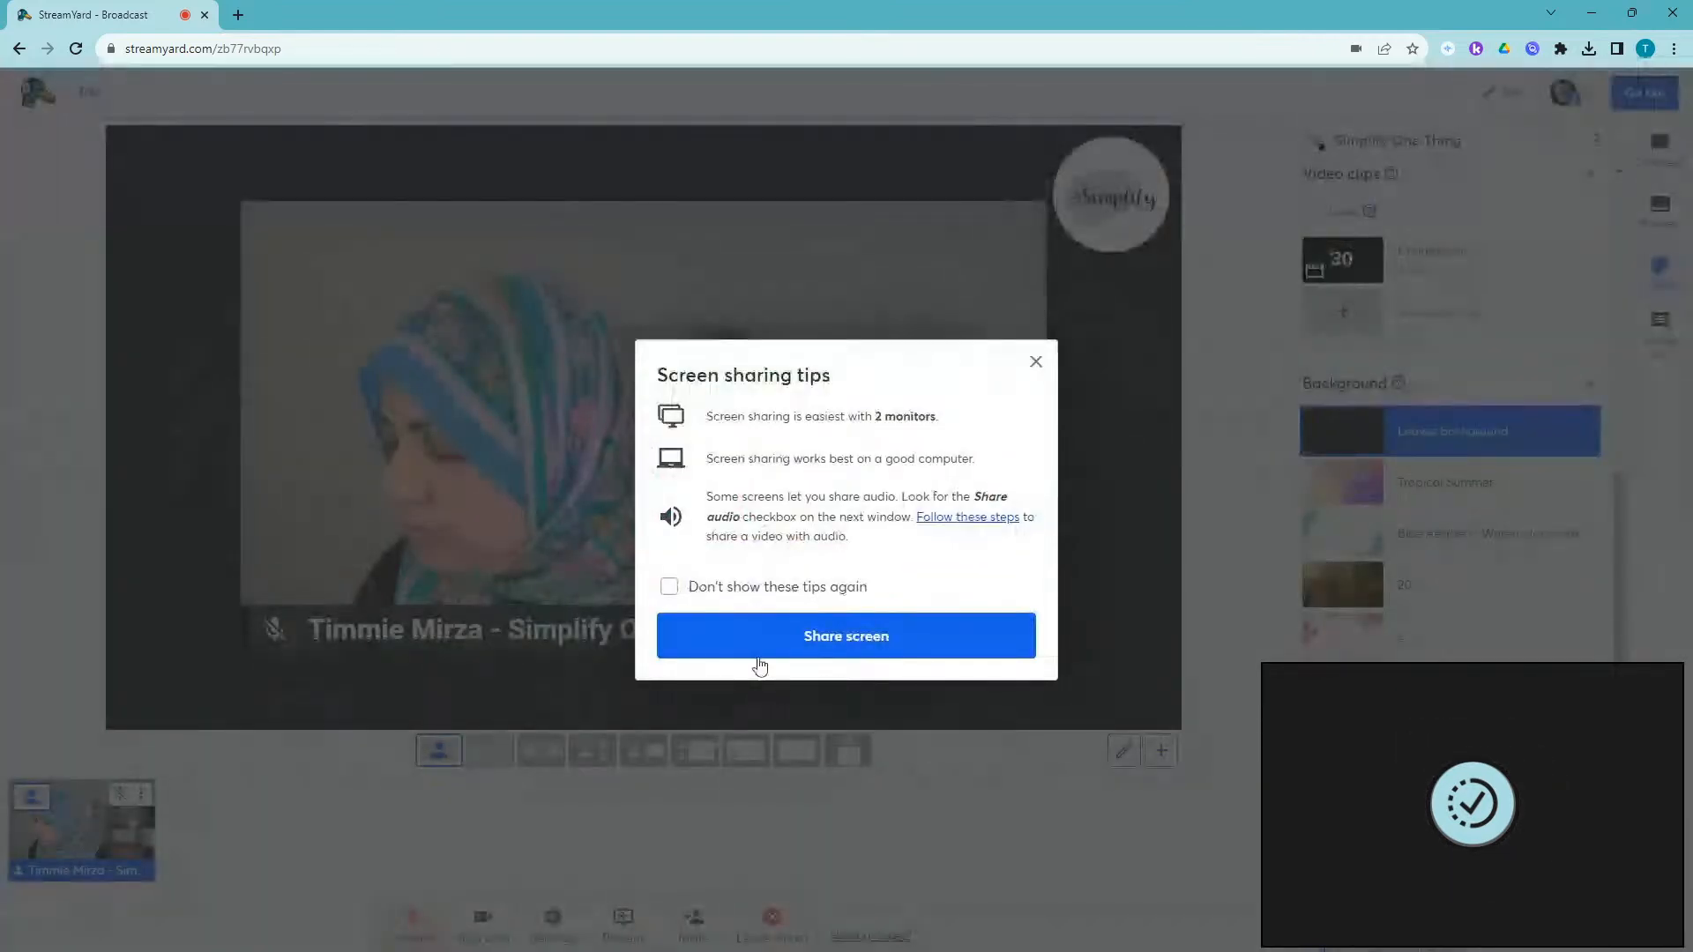
left_click(839, 643)
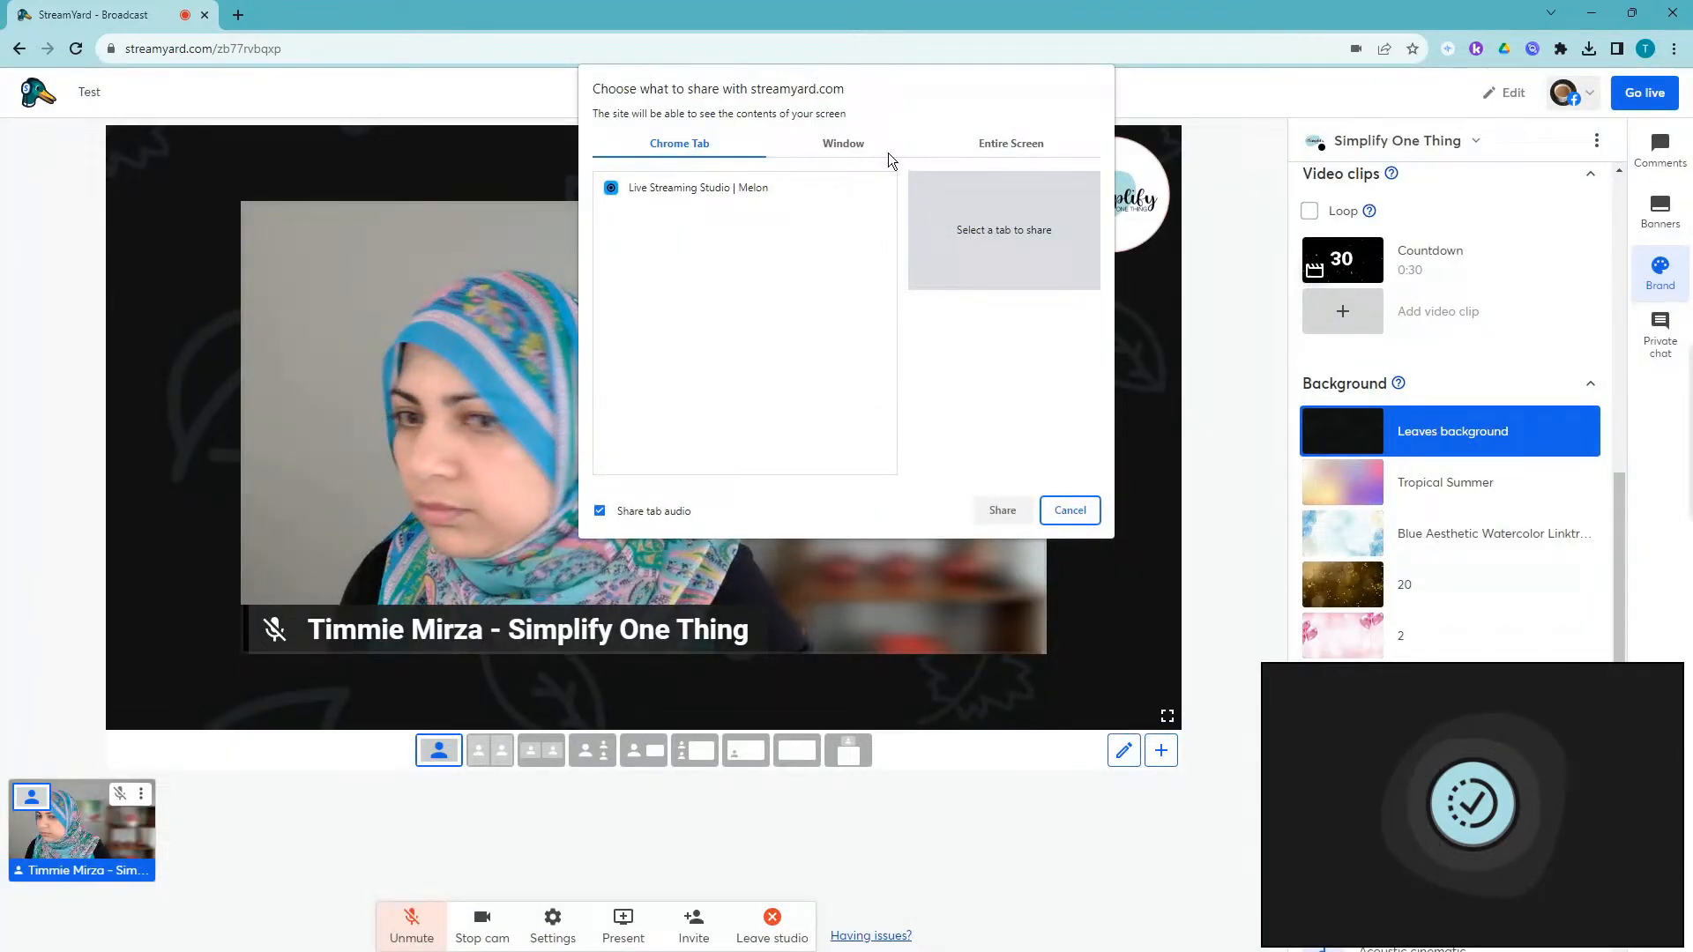
left_click(1013, 143)
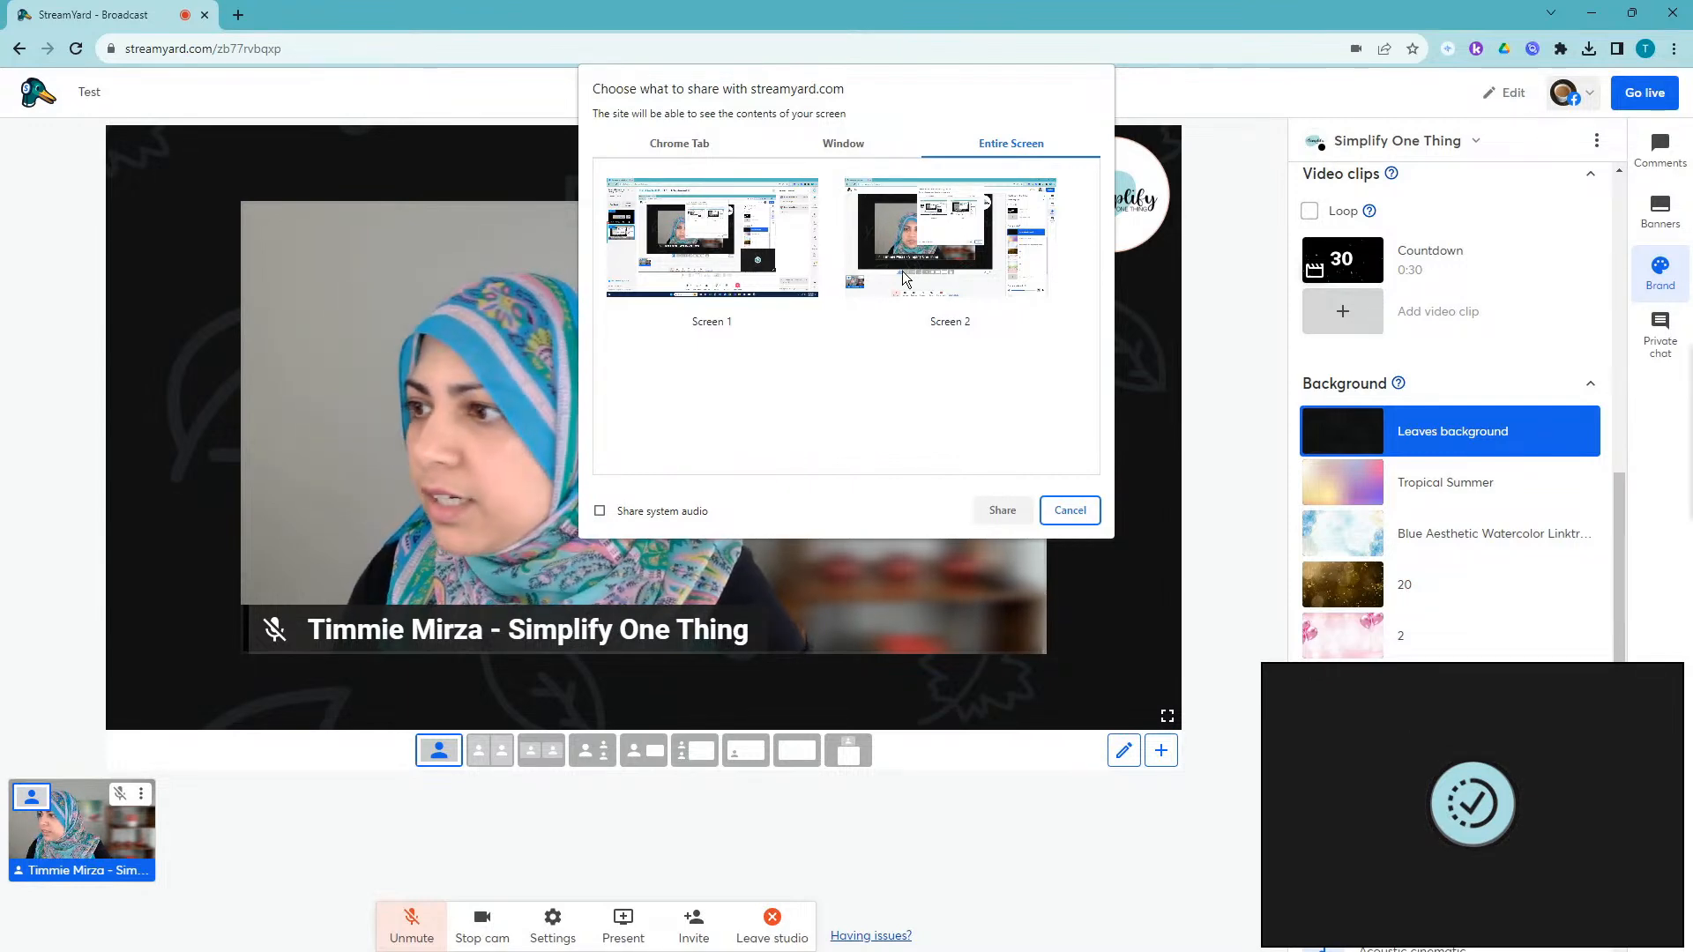
left_click(845, 141)
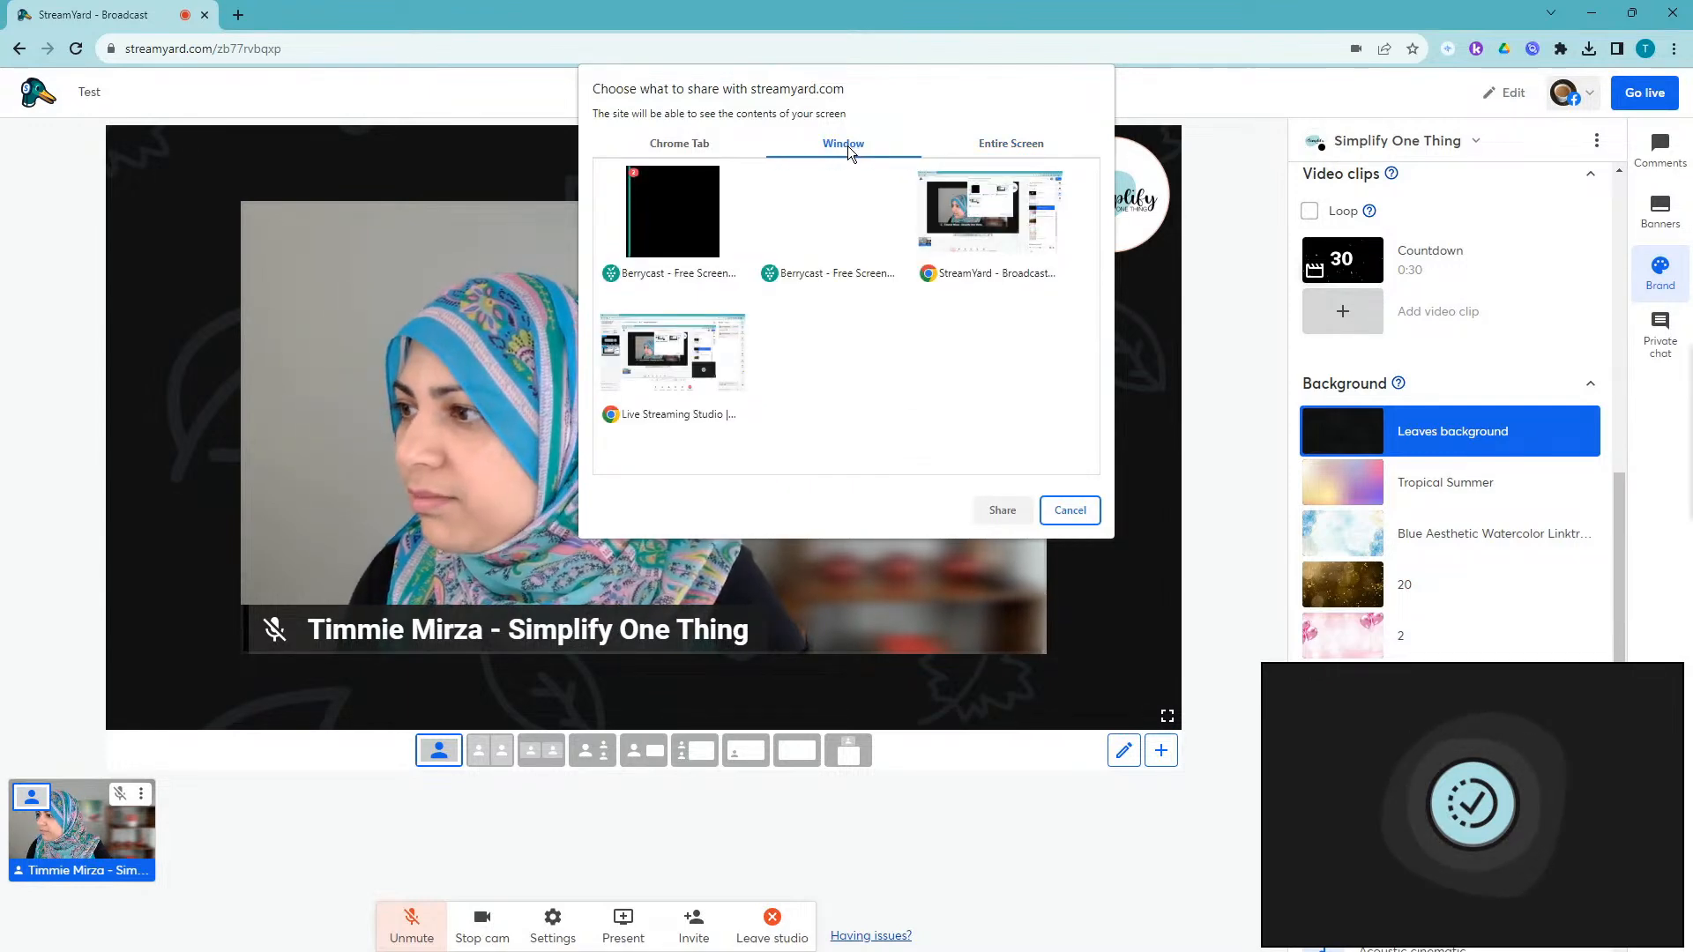
left_click(710, 151)
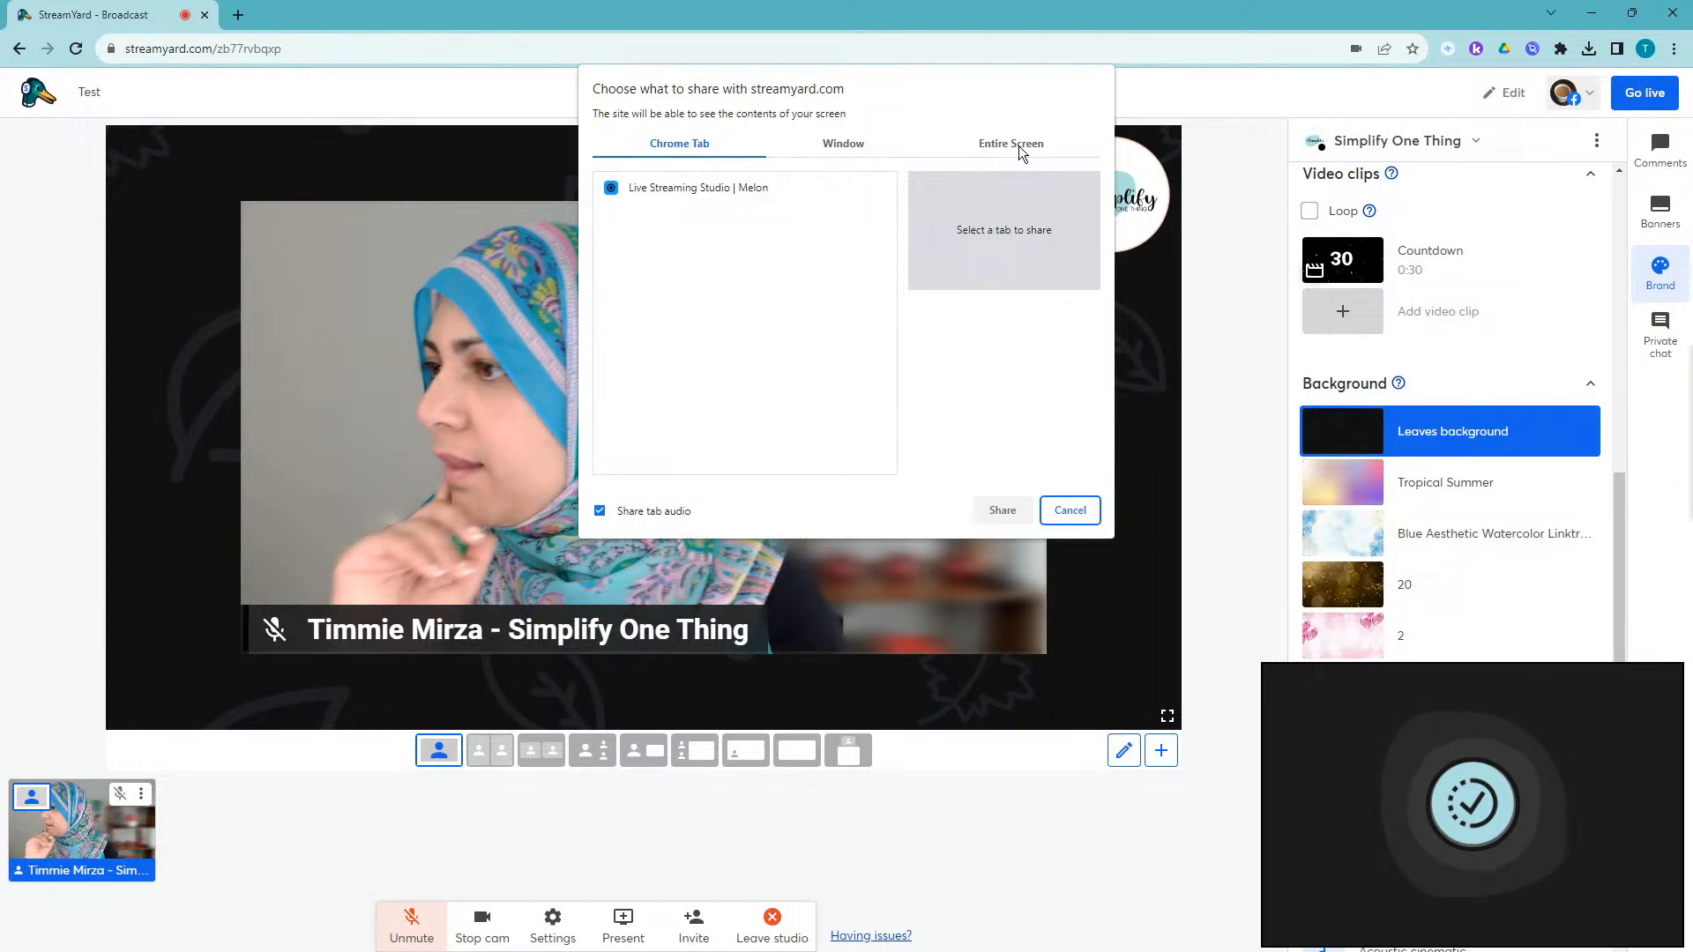
left_click(1011, 144)
left_click(711, 247)
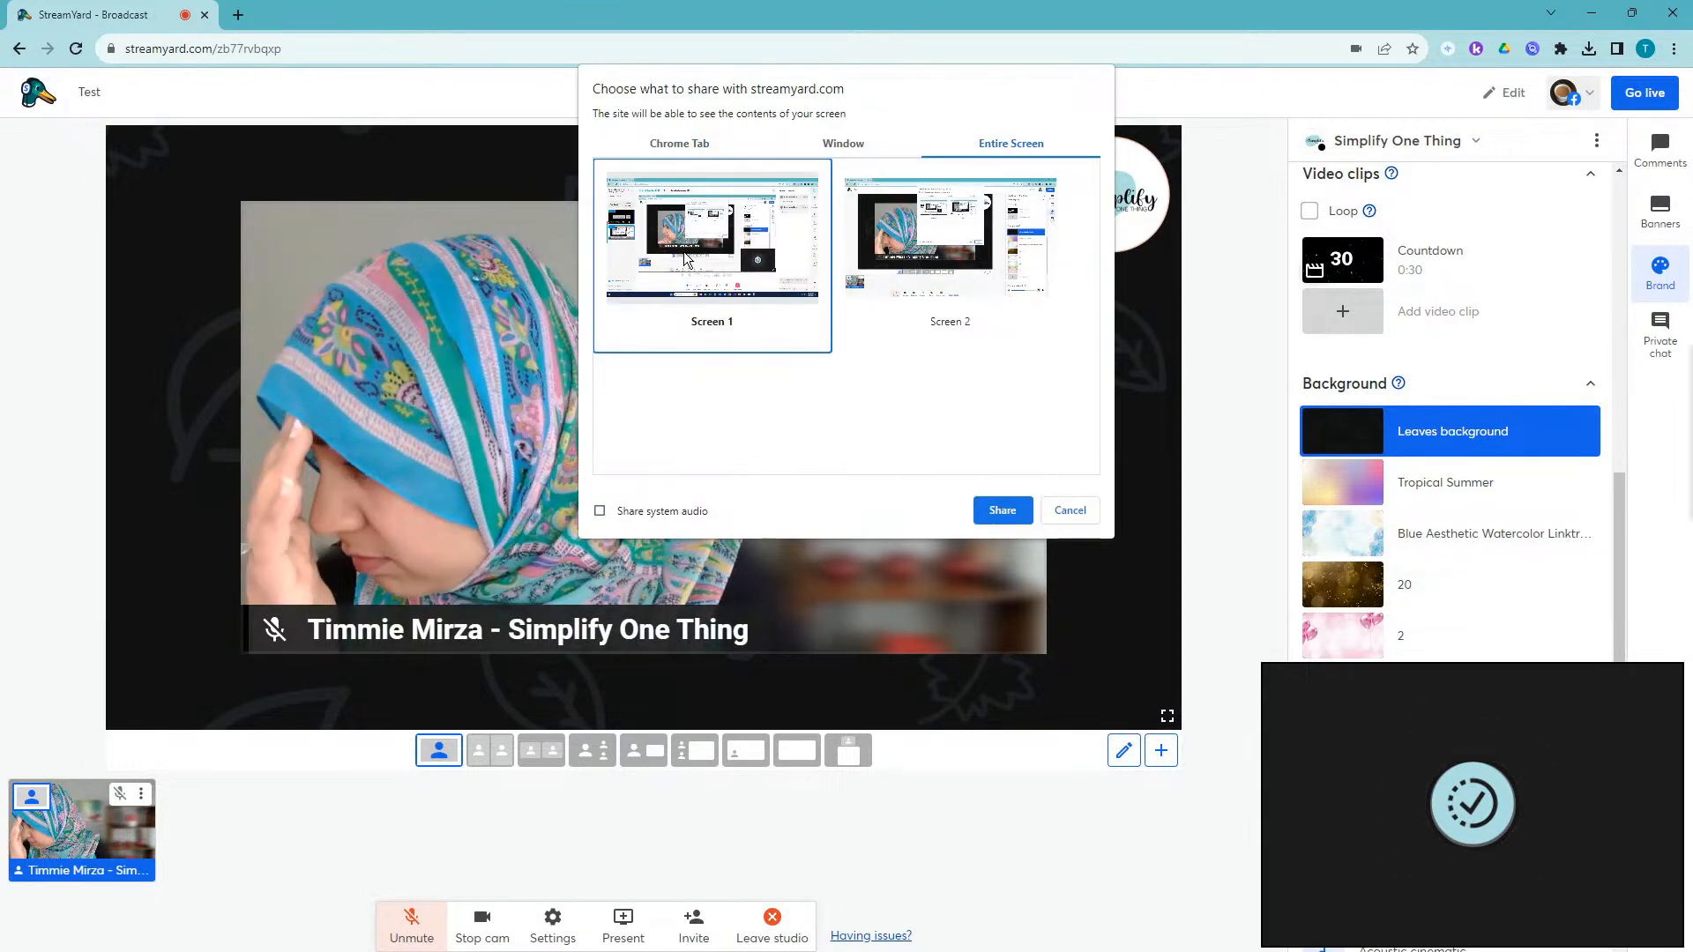
left_click(997, 505)
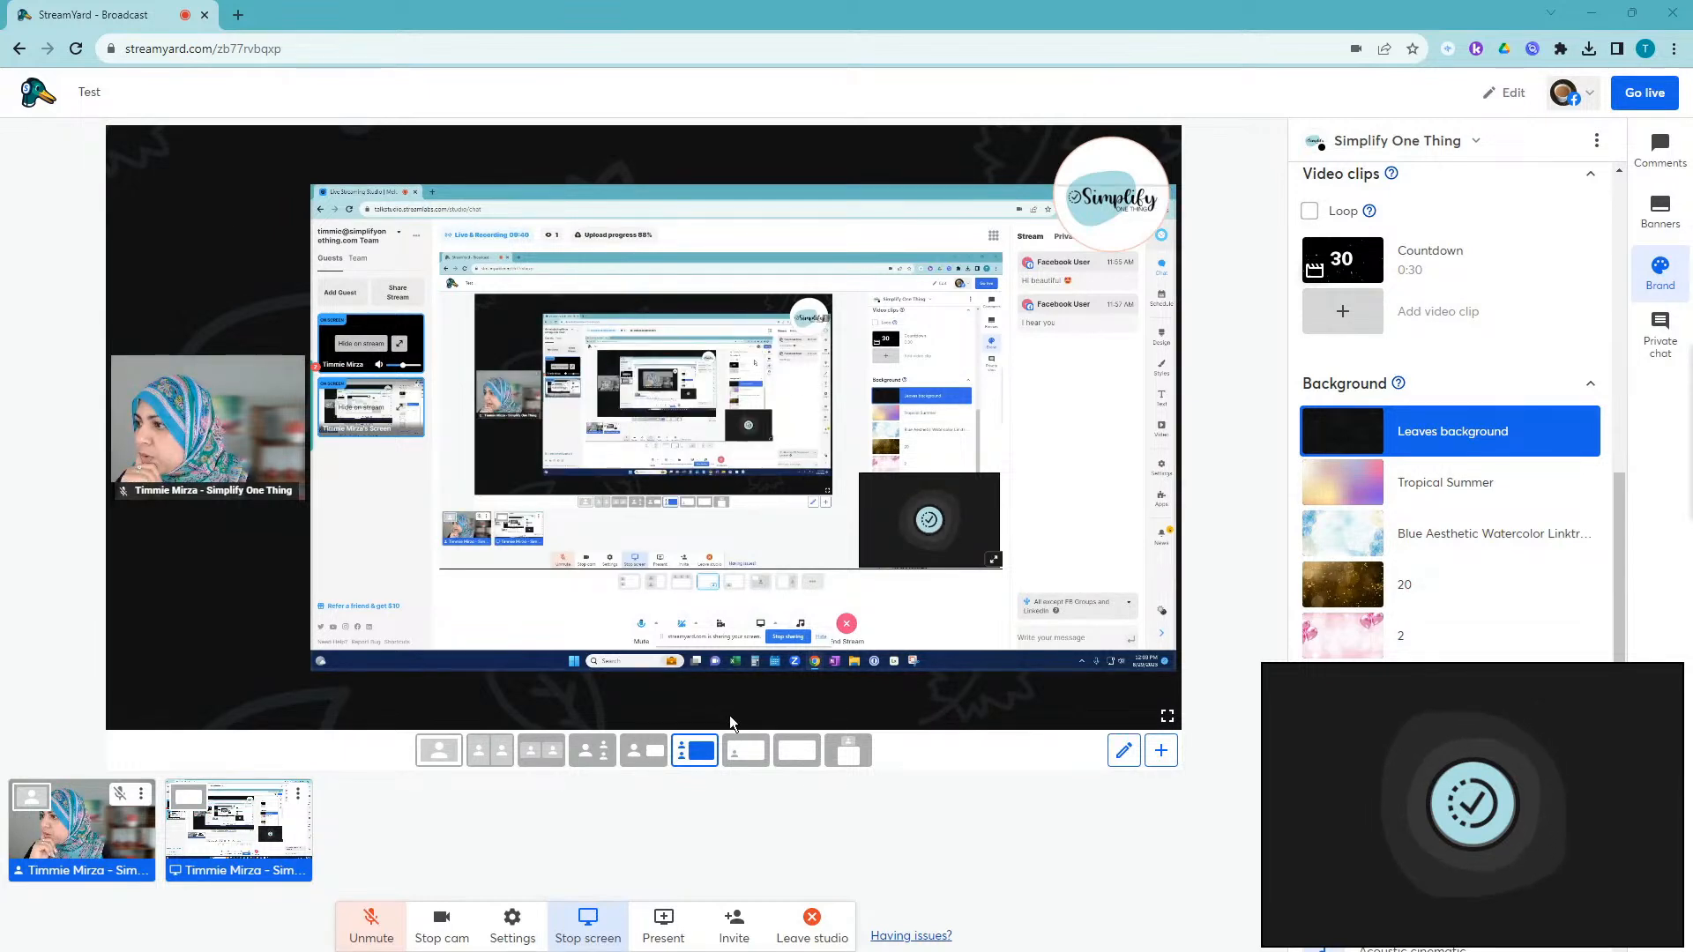
Switch the stream background to the Blue Aesthetic Watercolor image and stop the screen share.
mouse_move(1340, 540)
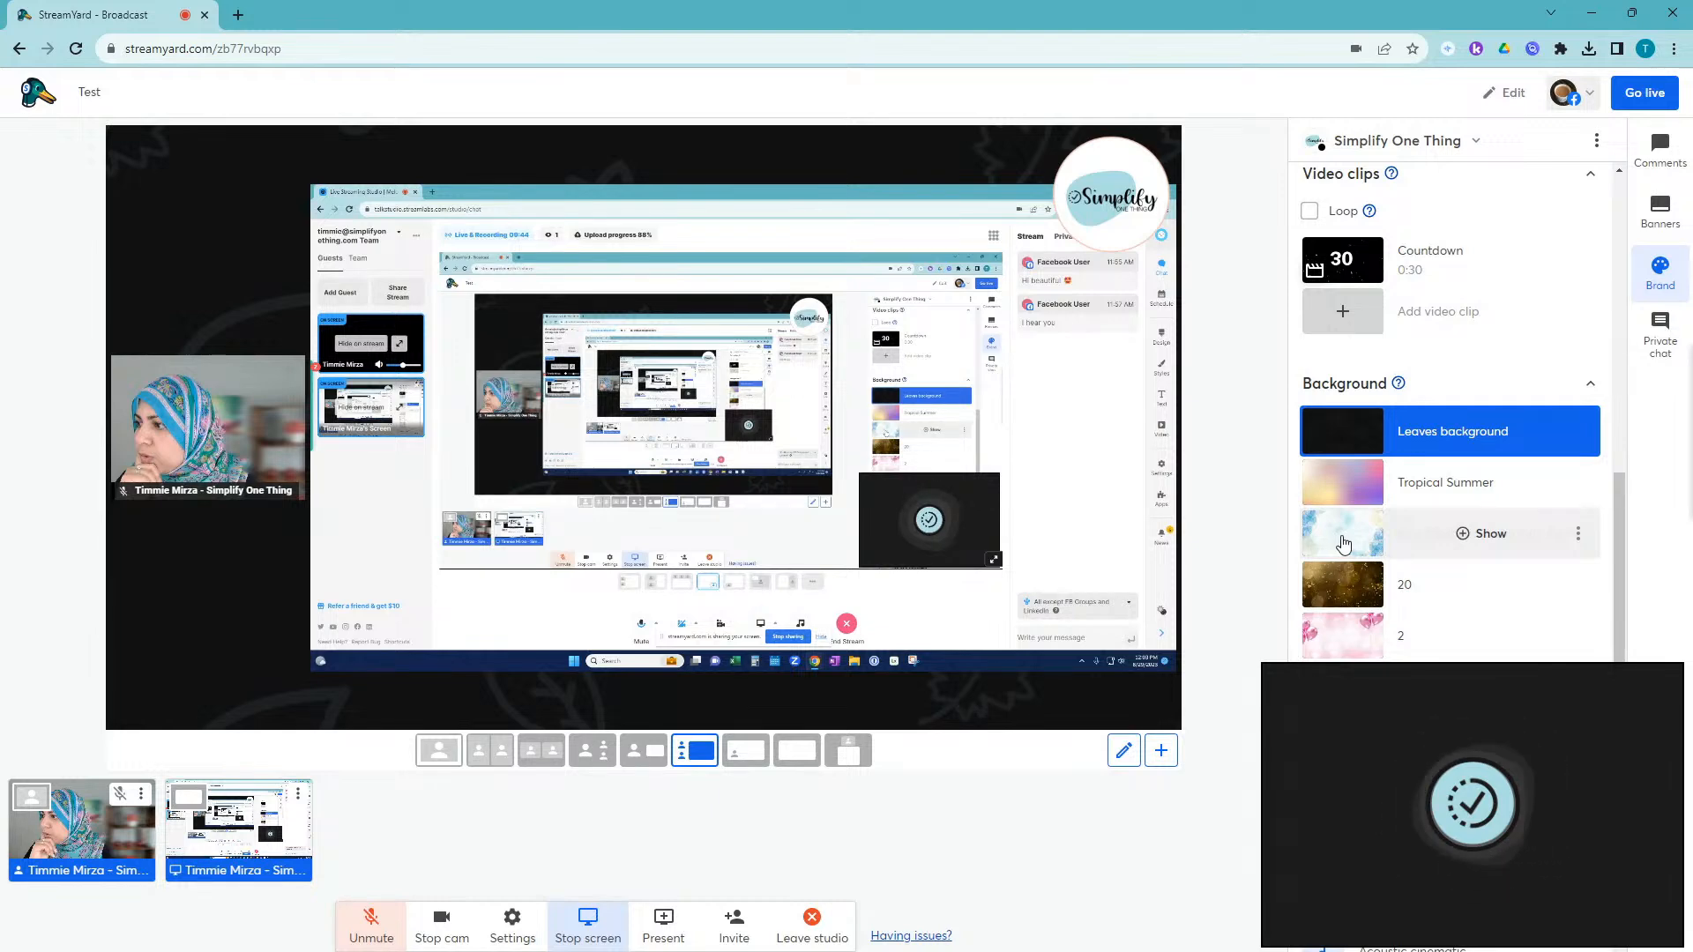
left_click(1350, 549)
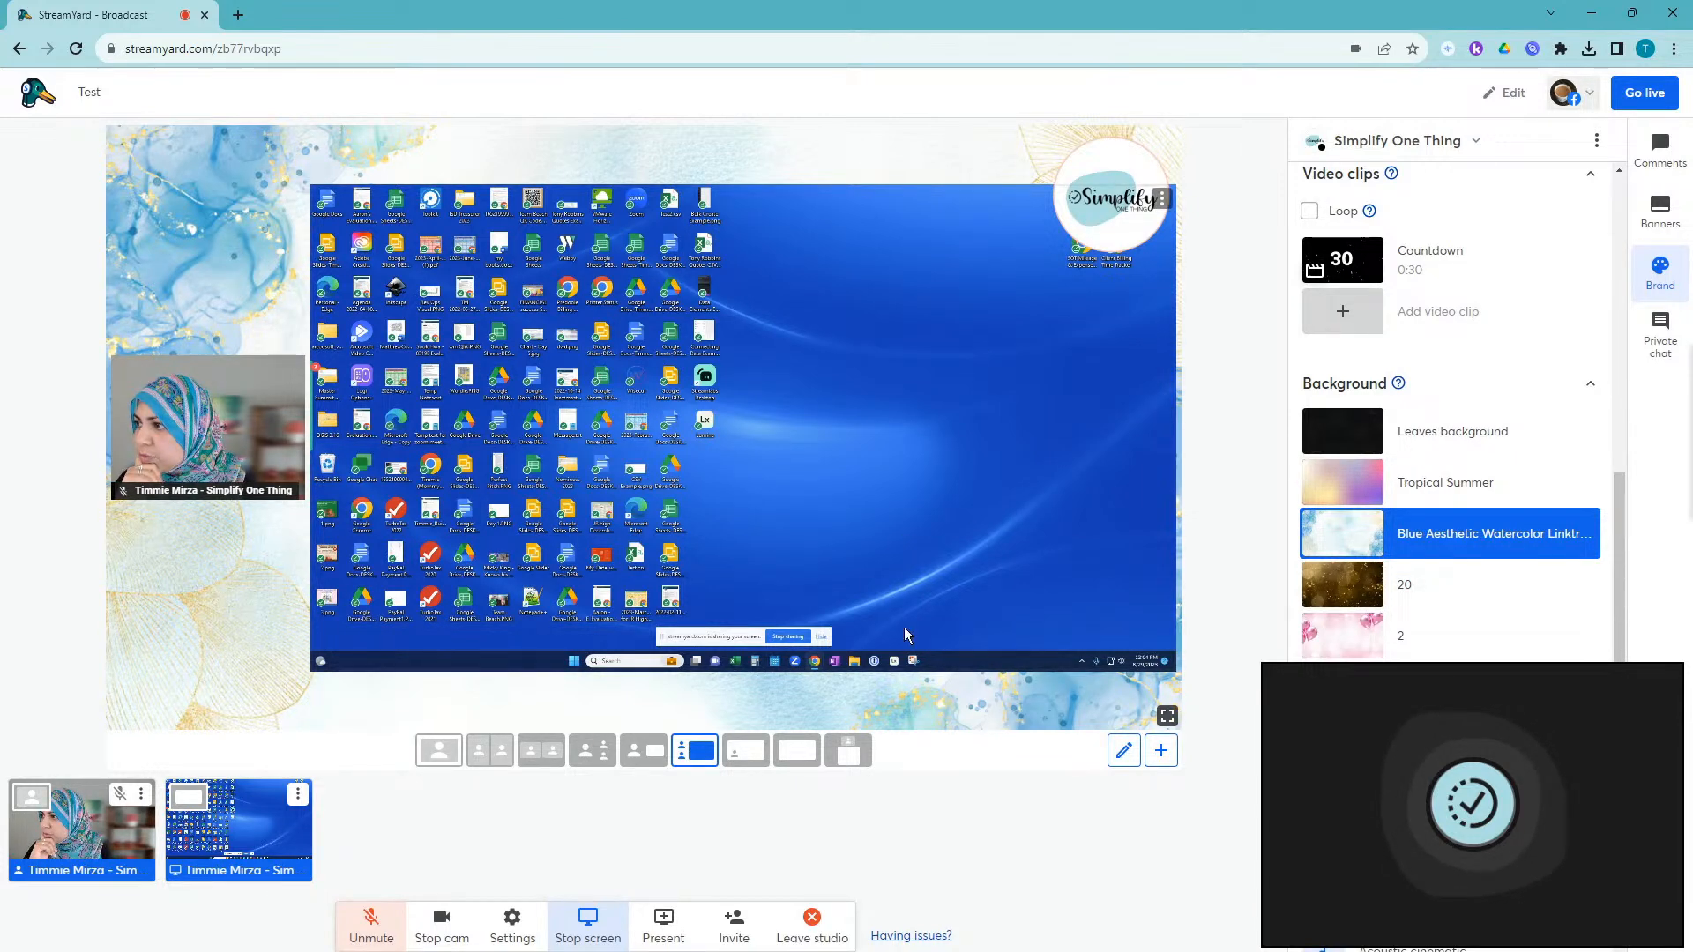
mouse_move(1444, 535)
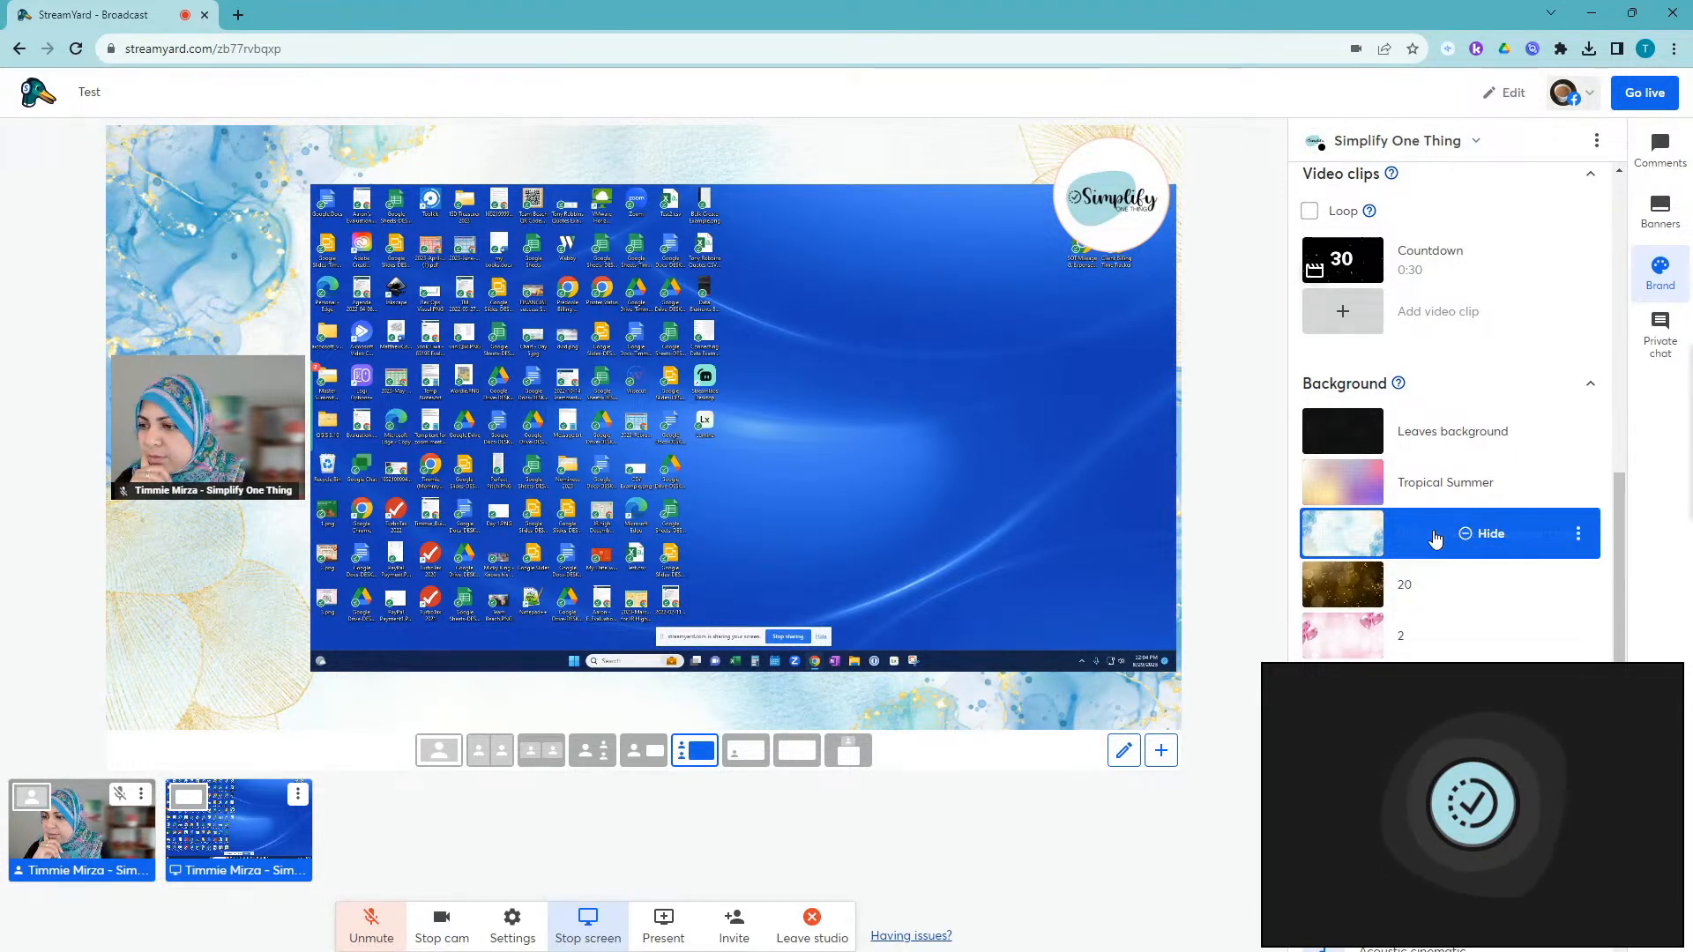
left_click(298, 796)
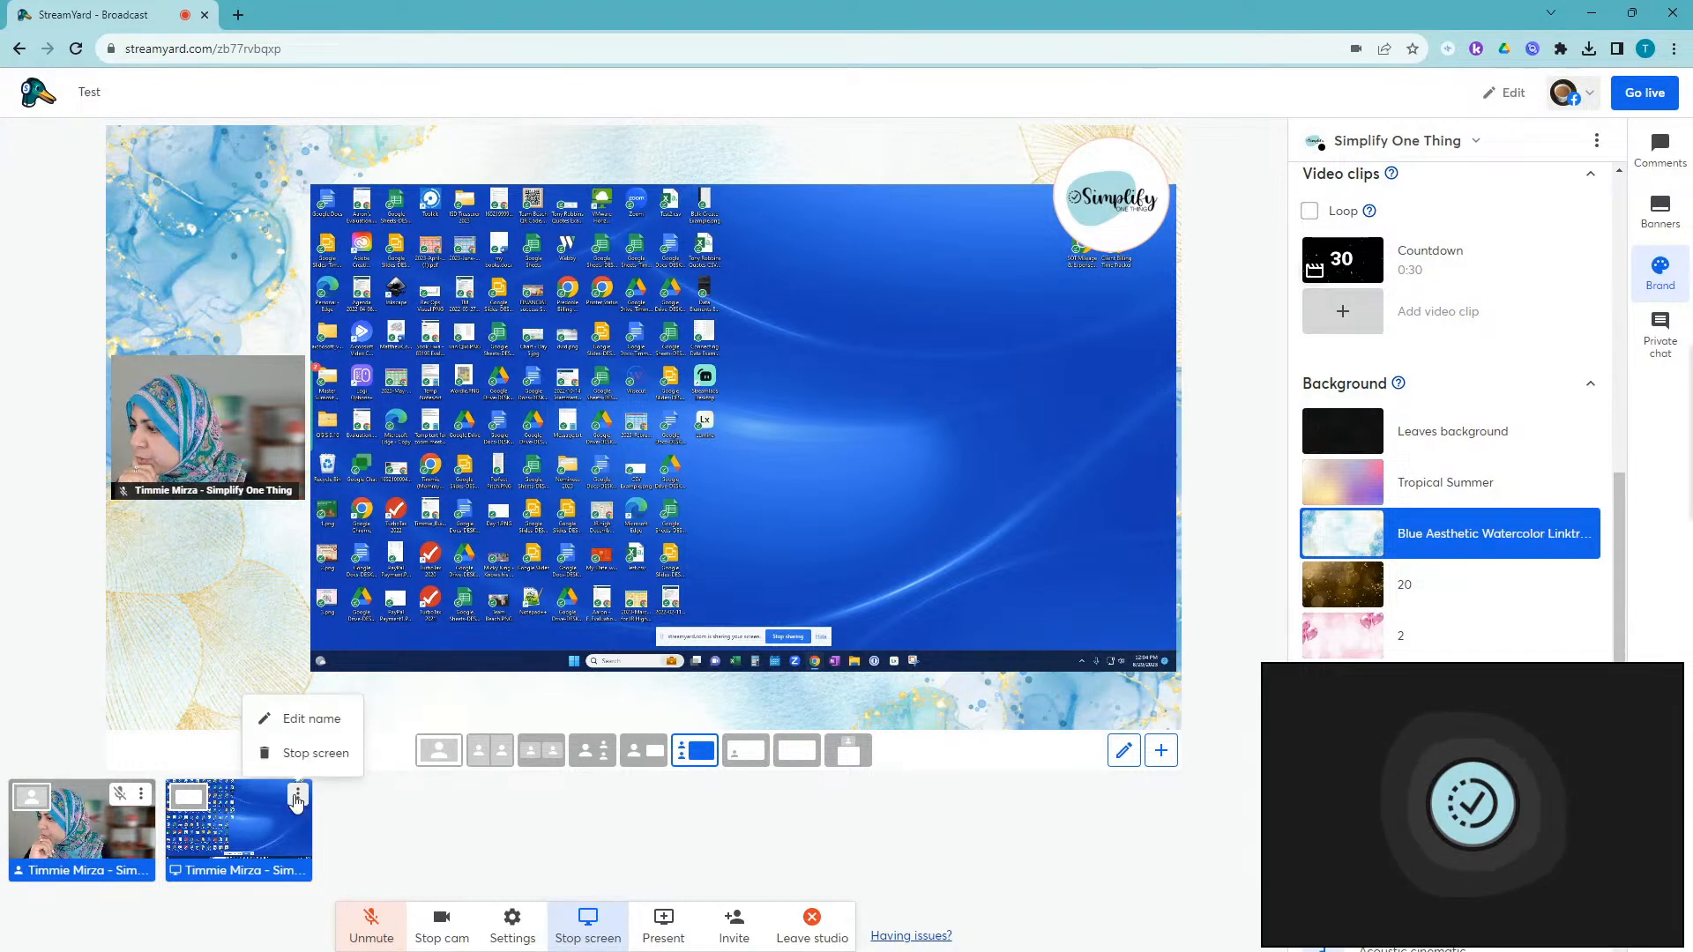
left_click(314, 753)
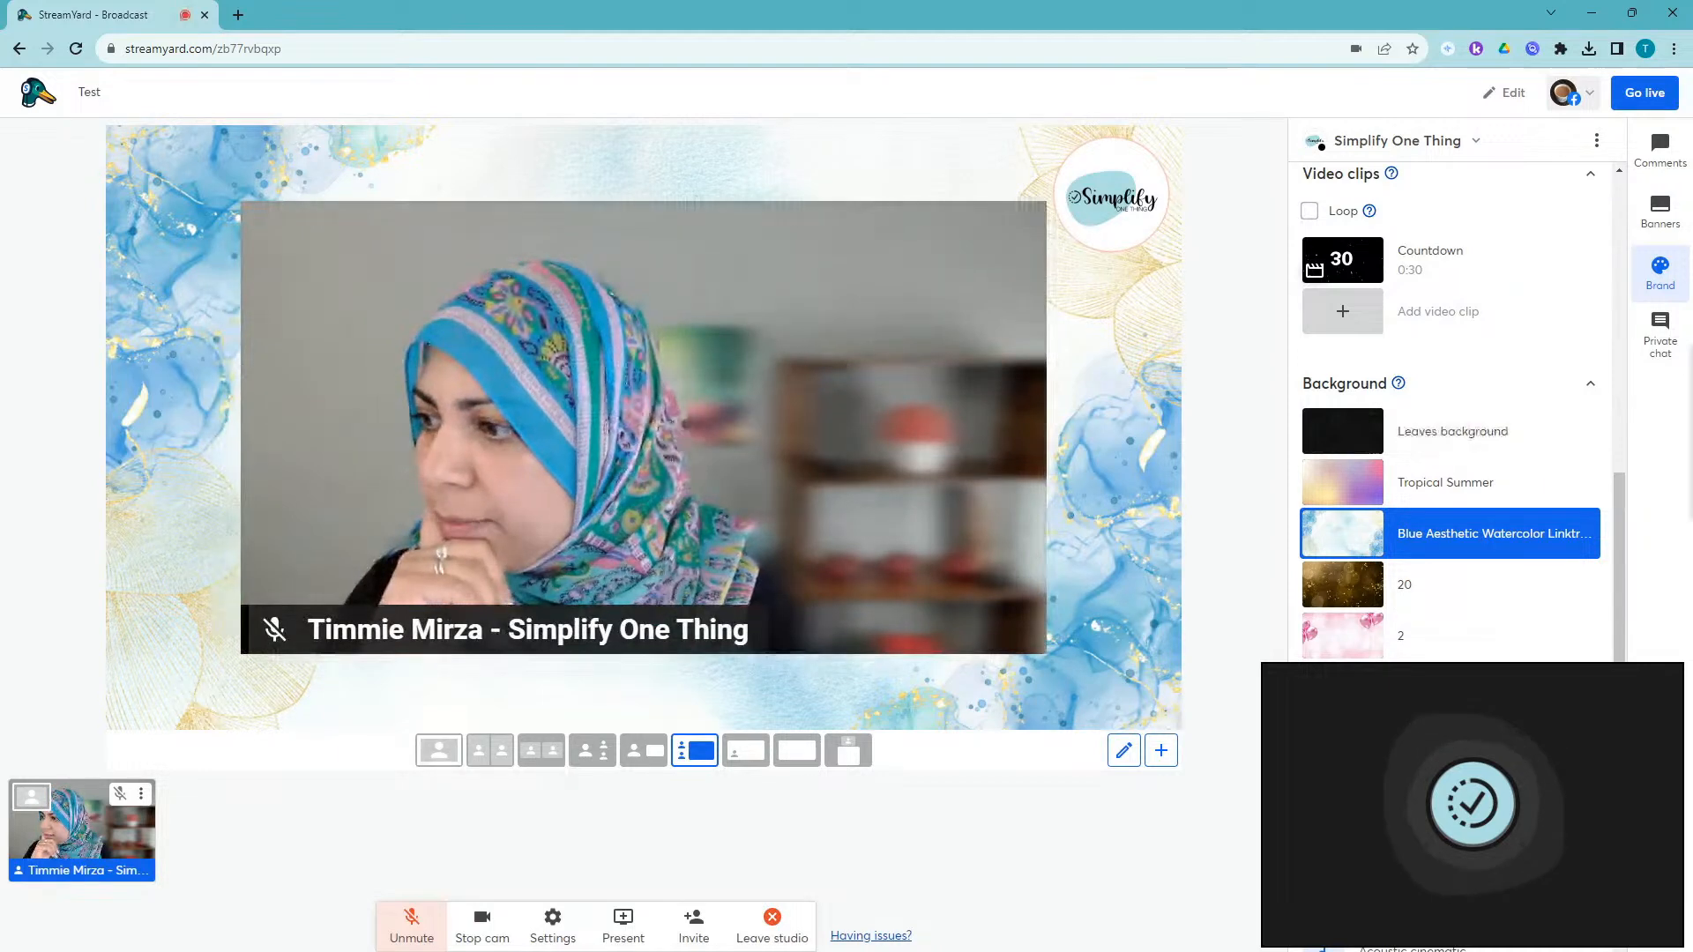